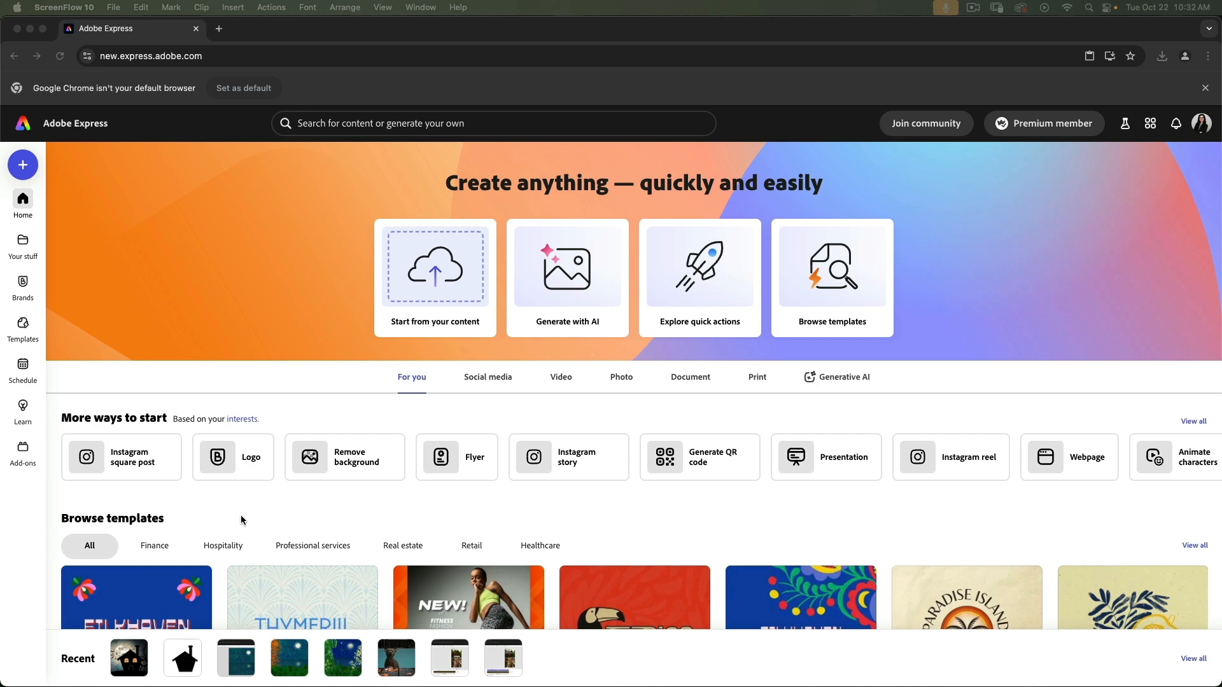
Step: Create a blank Instagram square post and open the complete collection of element shapes
{"action": "left_click", "coordinate": [125, 465]}
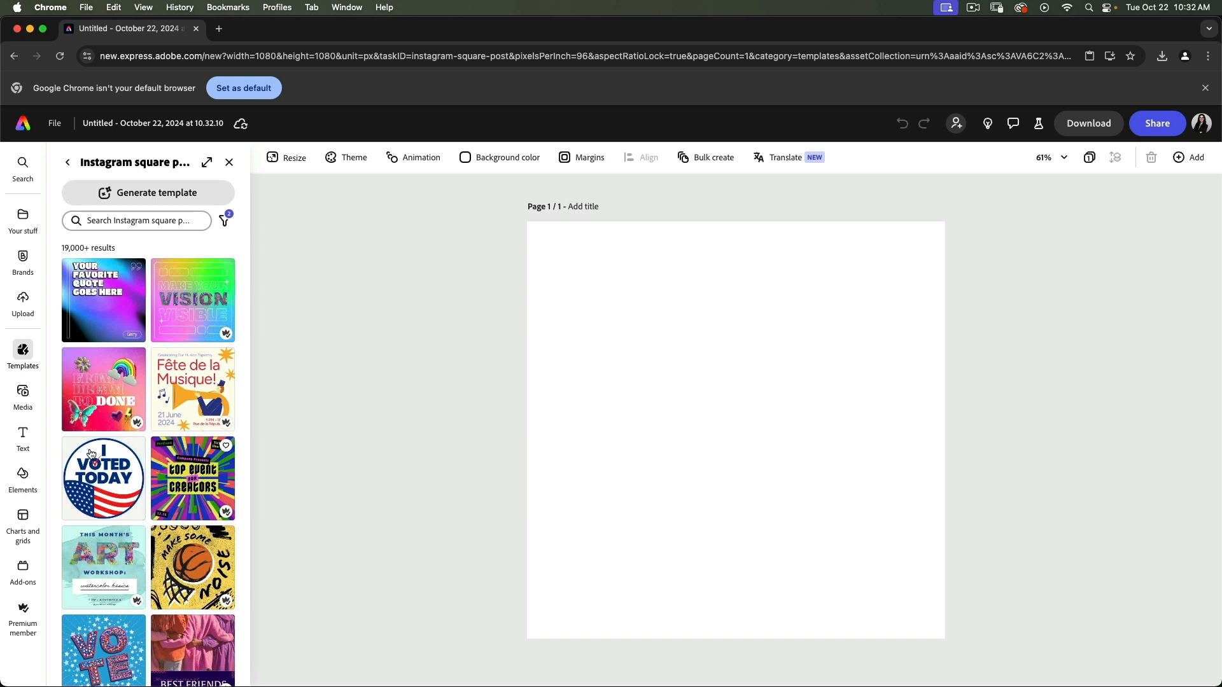
{"action": "left_click", "coordinate": [24, 479]}
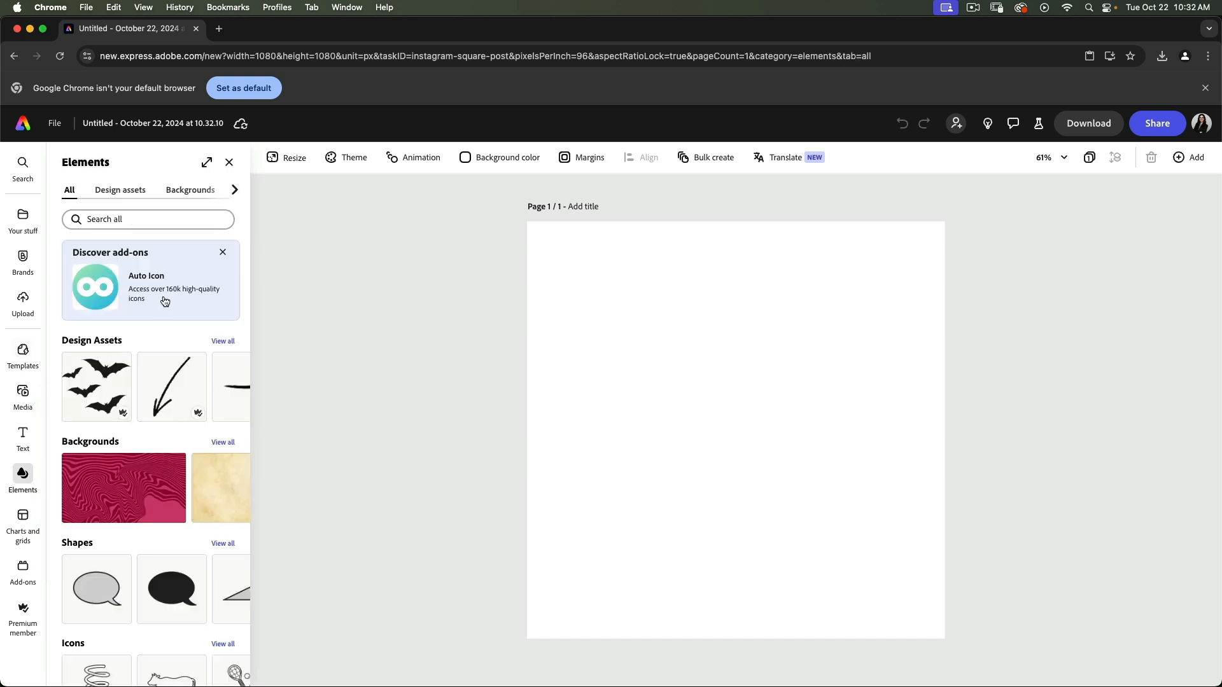
{"action": "left_click", "coordinate": [234, 190]}
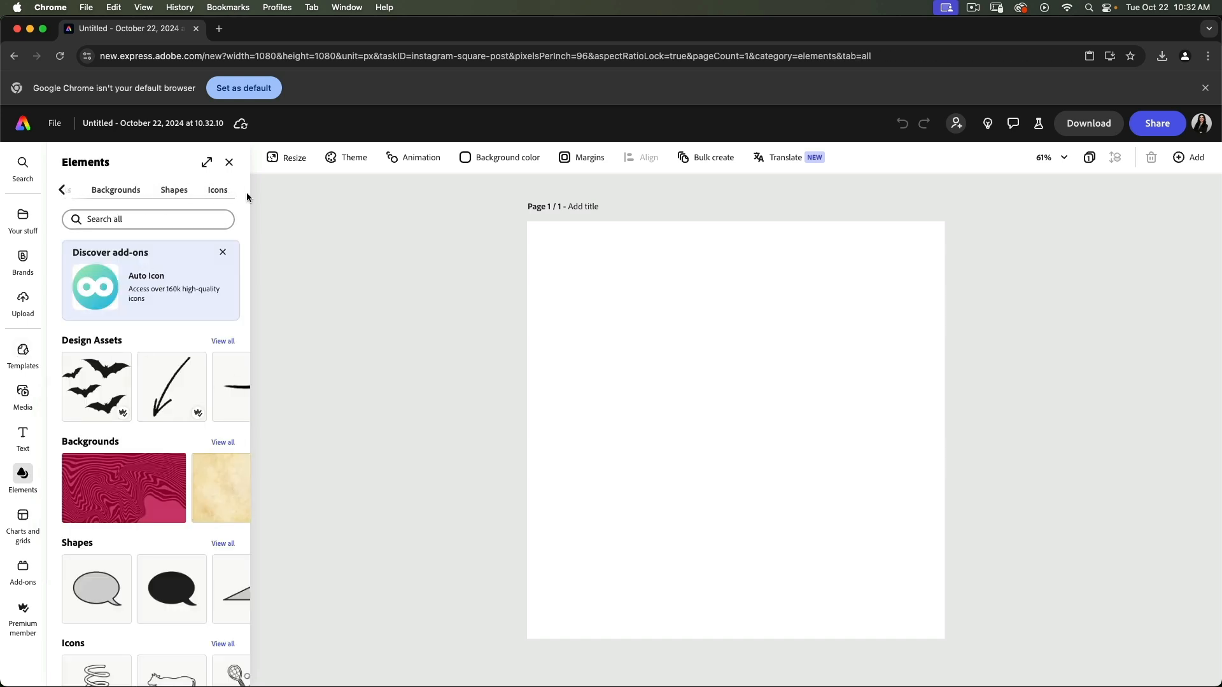
{"action": "left_click", "coordinate": [177, 196]}
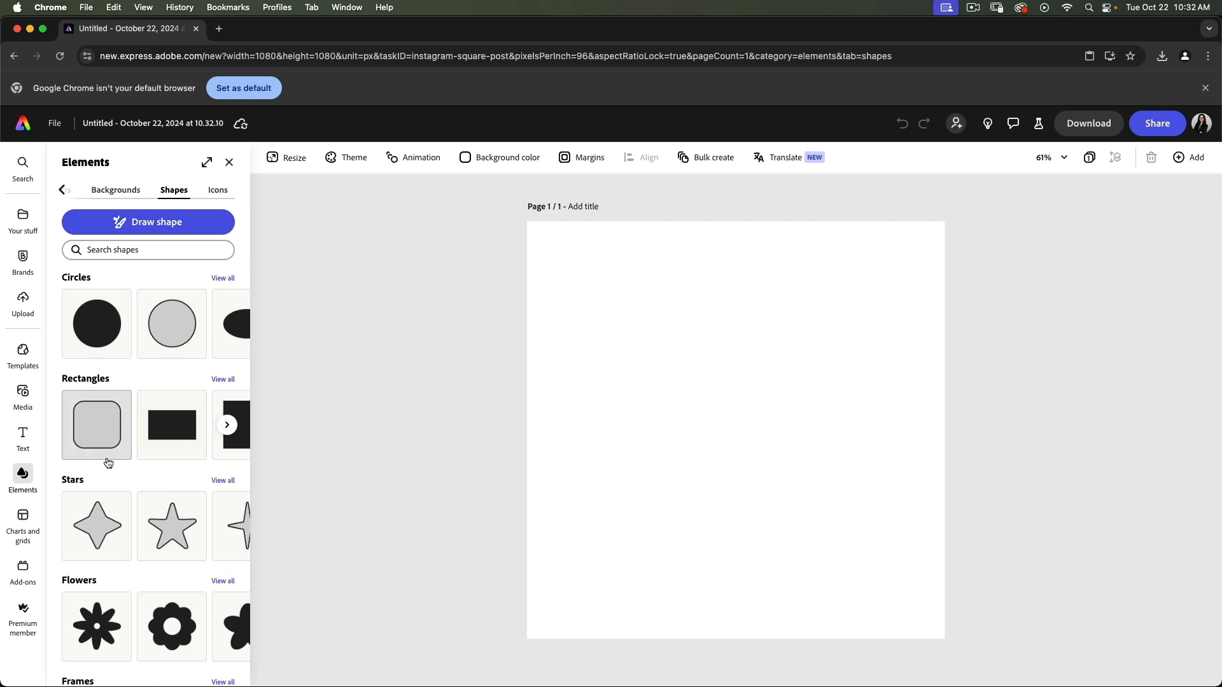
{"action": "scroll", "coordinate": [108, 463], "scroll_direction": "down", "scroll_amount": 12}
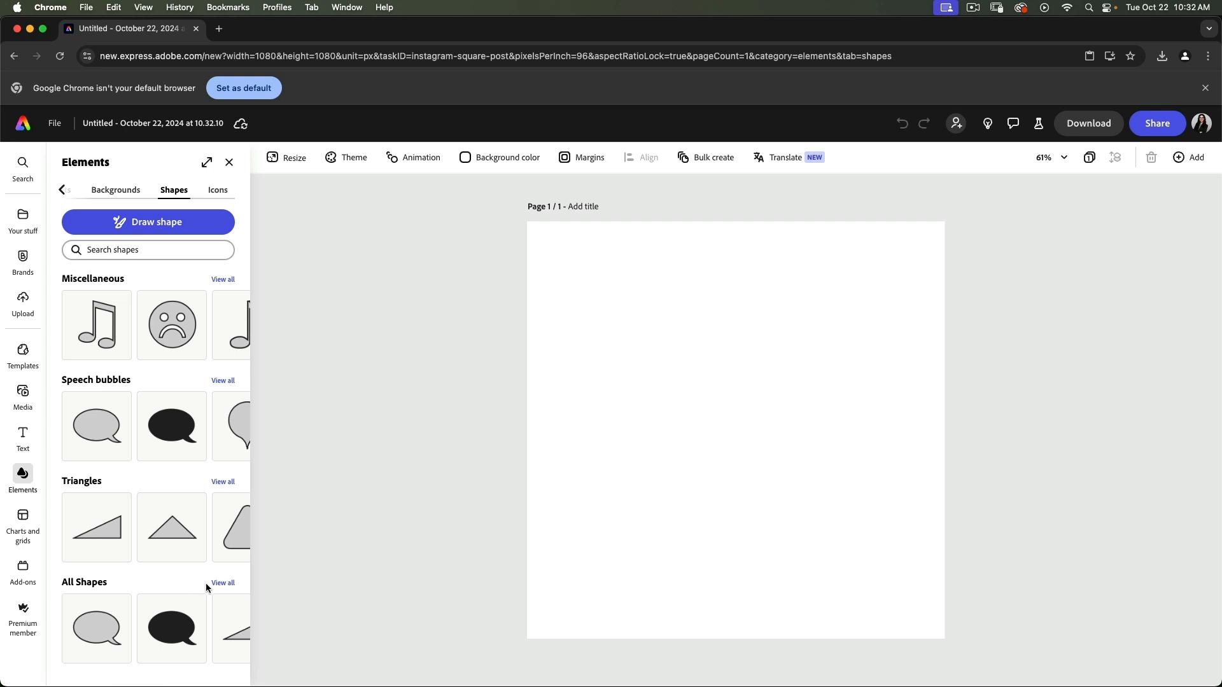
{"action": "left_click", "coordinate": [221, 584]}
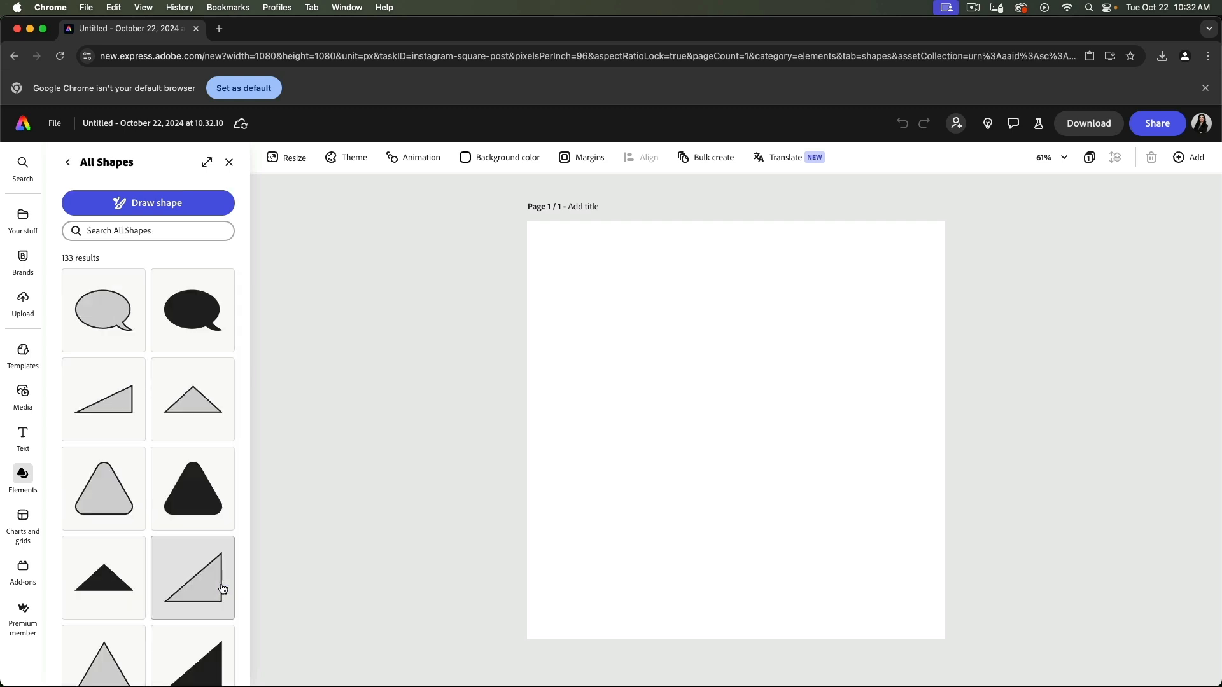
Step: Find the solid black pentagon among all shapes and add it to the page
{"action": "scroll", "coordinate": [220, 591], "scroll_direction": "down", "scroll_amount": 10}
{"action": "scroll", "coordinate": [182, 600], "scroll_direction": "down", "scroll_amount": 10}
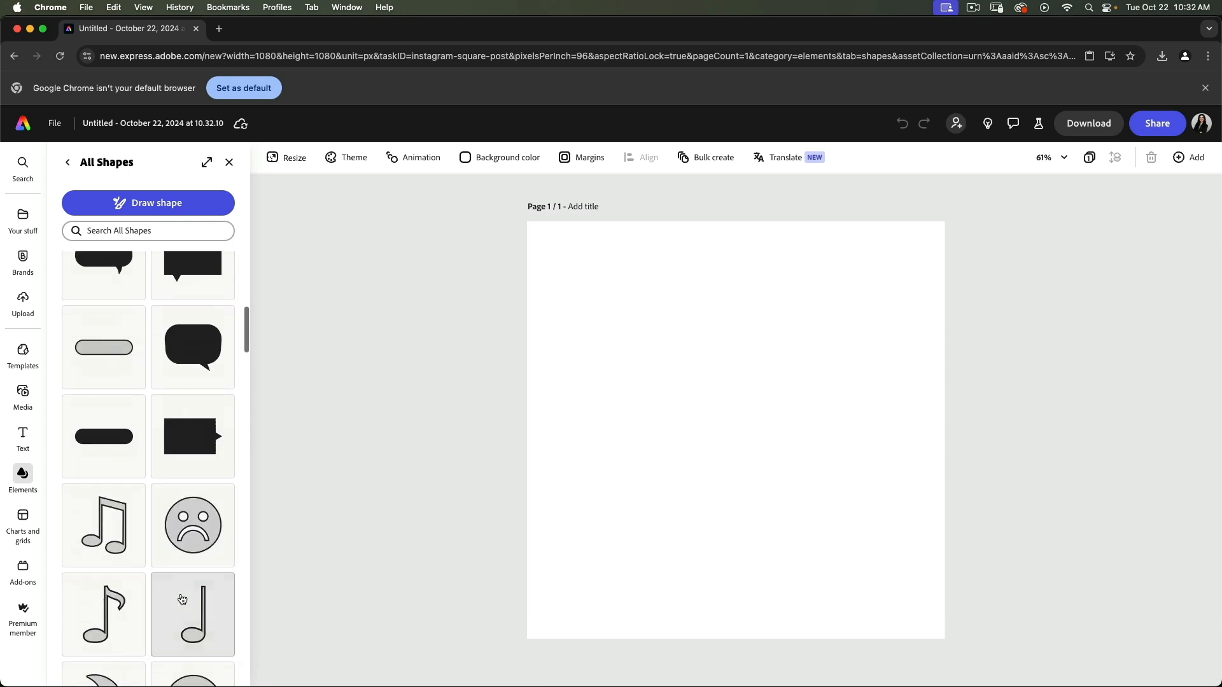
{"action": "scroll", "coordinate": [182, 600], "scroll_direction": "down", "scroll_amount": 10}
{"action": "scroll", "coordinate": [182, 599], "scroll_direction": "down", "scroll_amount": 10}
{"action": "scroll", "coordinate": [182, 599], "scroll_direction": "down", "scroll_amount": 1}
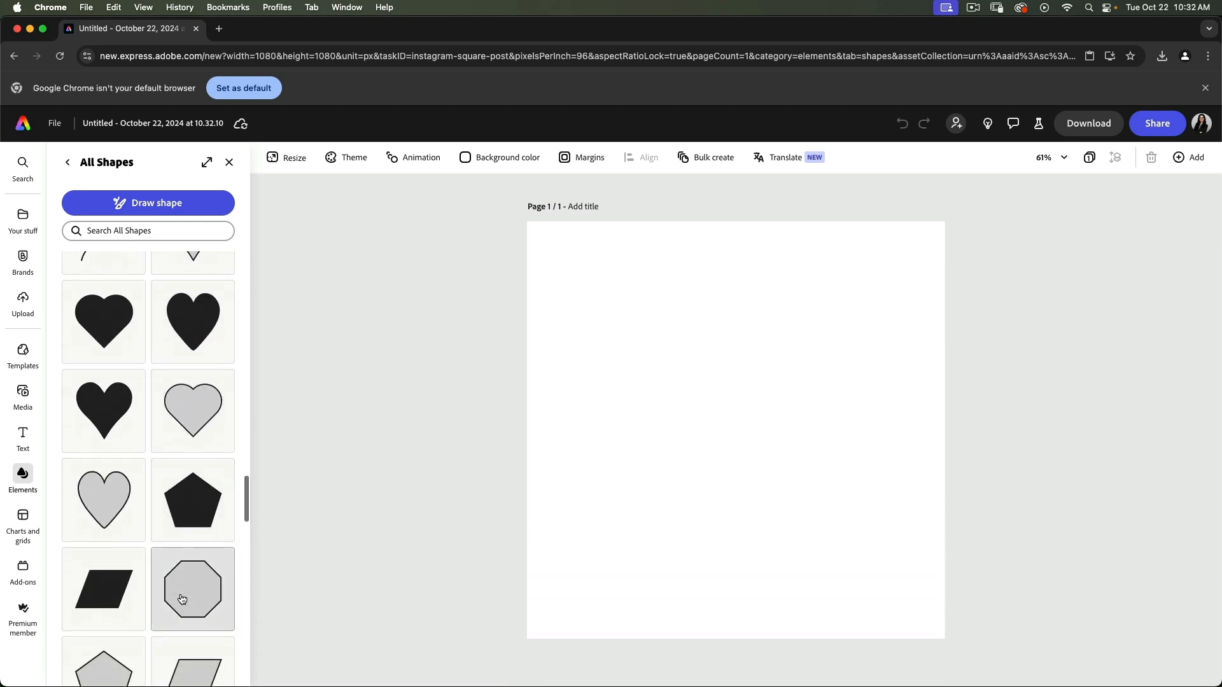
{"action": "left_click", "coordinate": [189, 507]}
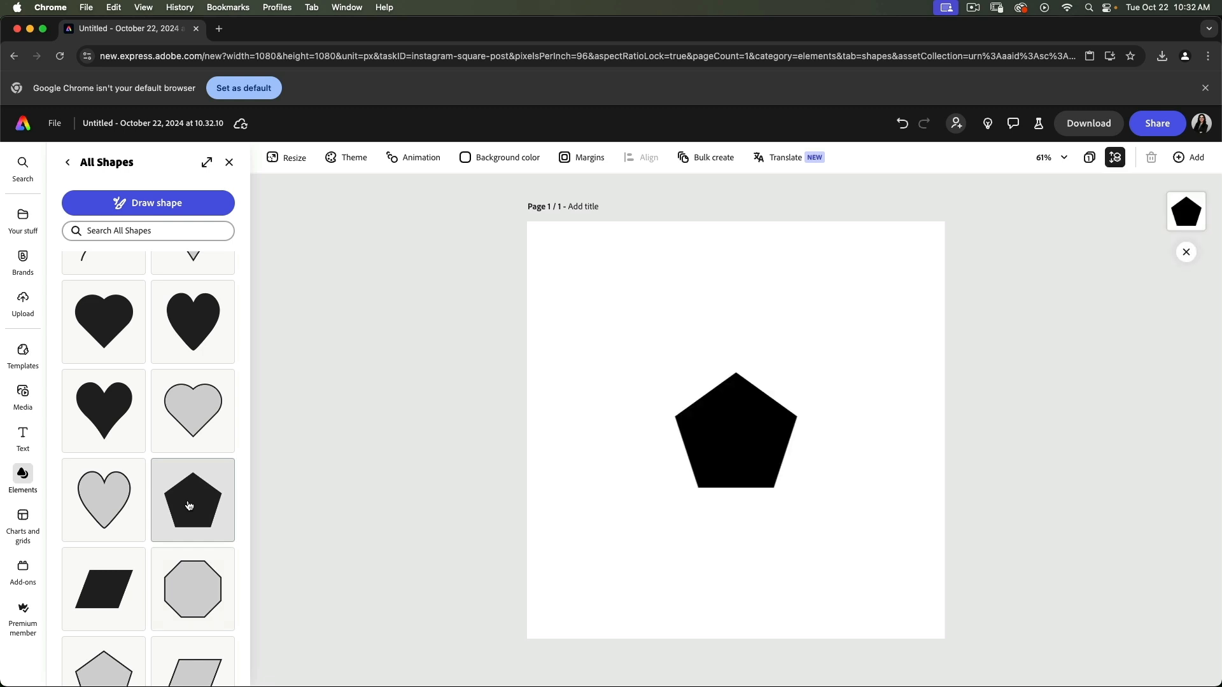
Step: Enlarge the pentagon to roughly twice its size and place it in the lower part of the page, slightly right of centre
{"action": "left_click", "coordinate": [745, 468]}
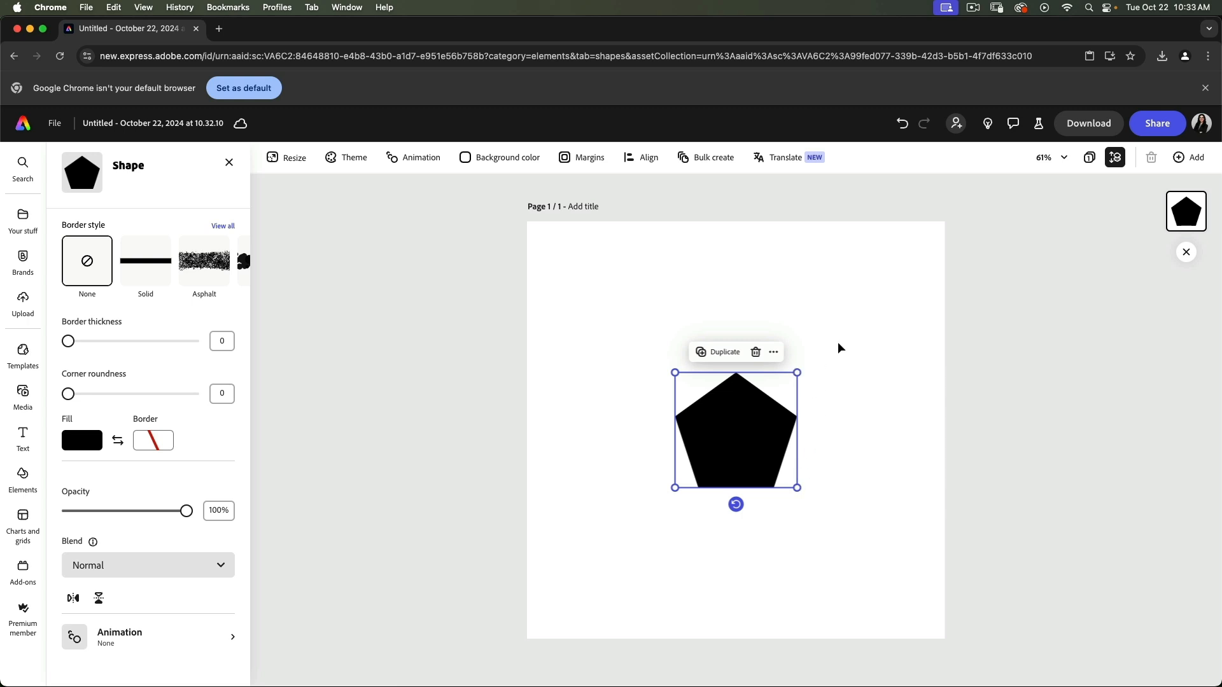
{"action": "left_click_drag", "start_coordinate": [797, 488], "coordinate": [901, 604]}
{"action": "left_click_drag", "start_coordinate": [832, 548], "coordinate": [810, 534]}
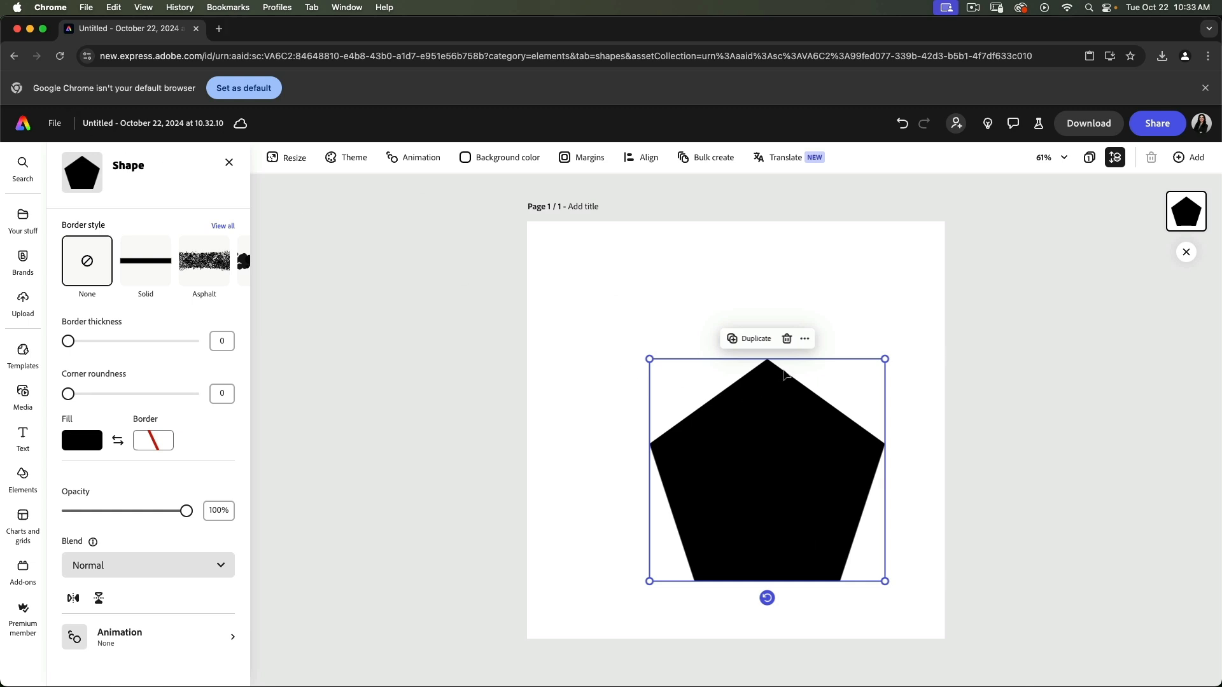
{"action": "left_click", "coordinate": [229, 164]}
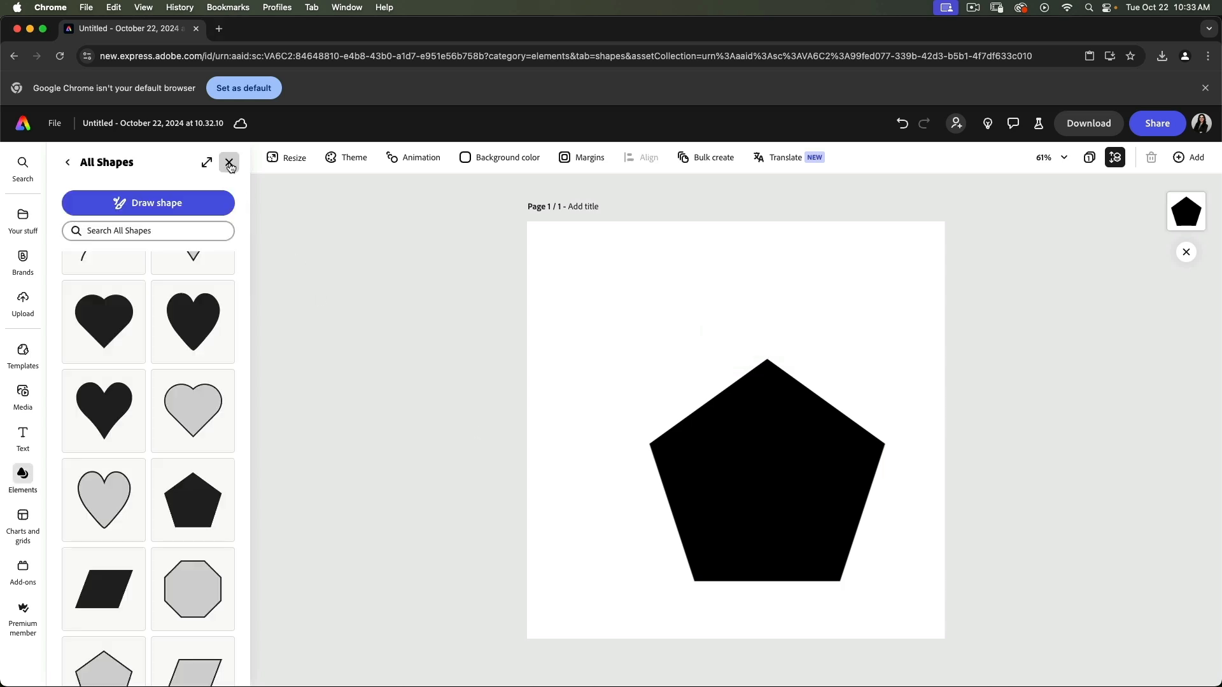
Step: Add a solid rectangle from the shapes collection and fill it with black
{"action": "scroll", "coordinate": [160, 467], "scroll_direction": "up", "scroll_amount": 20}
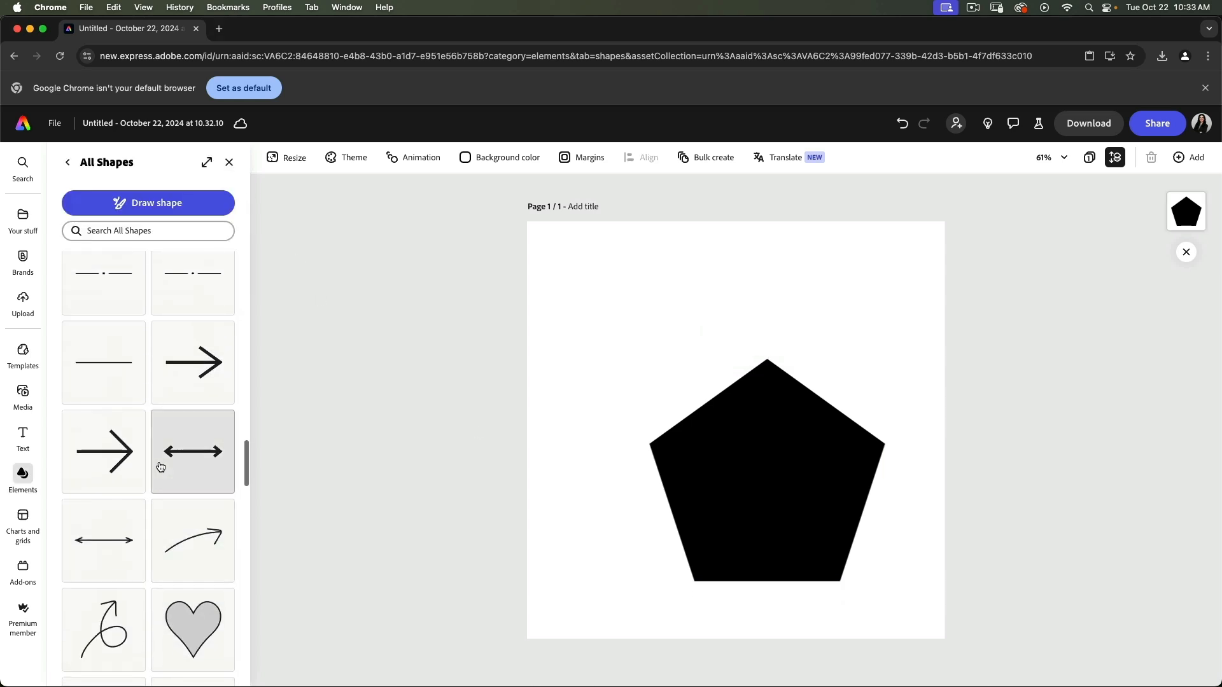
{"action": "scroll", "coordinate": [161, 468], "scroll_direction": "up", "scroll_amount": 10}
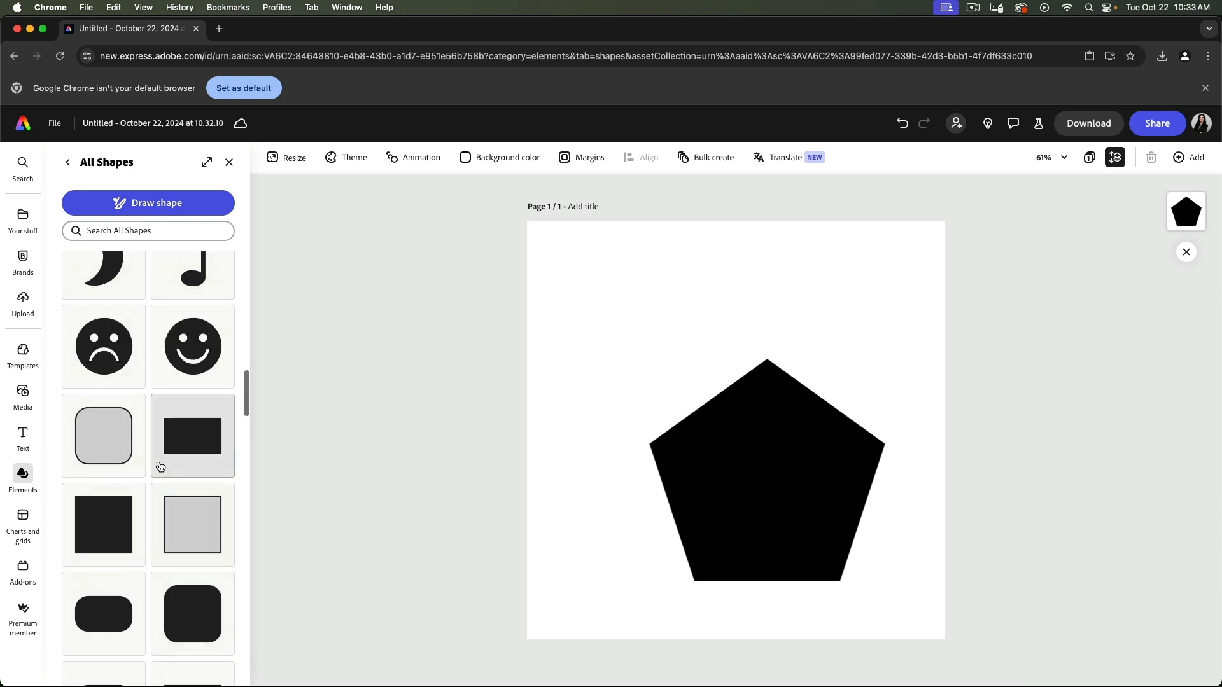
{"action": "left_click", "coordinate": [198, 445]}
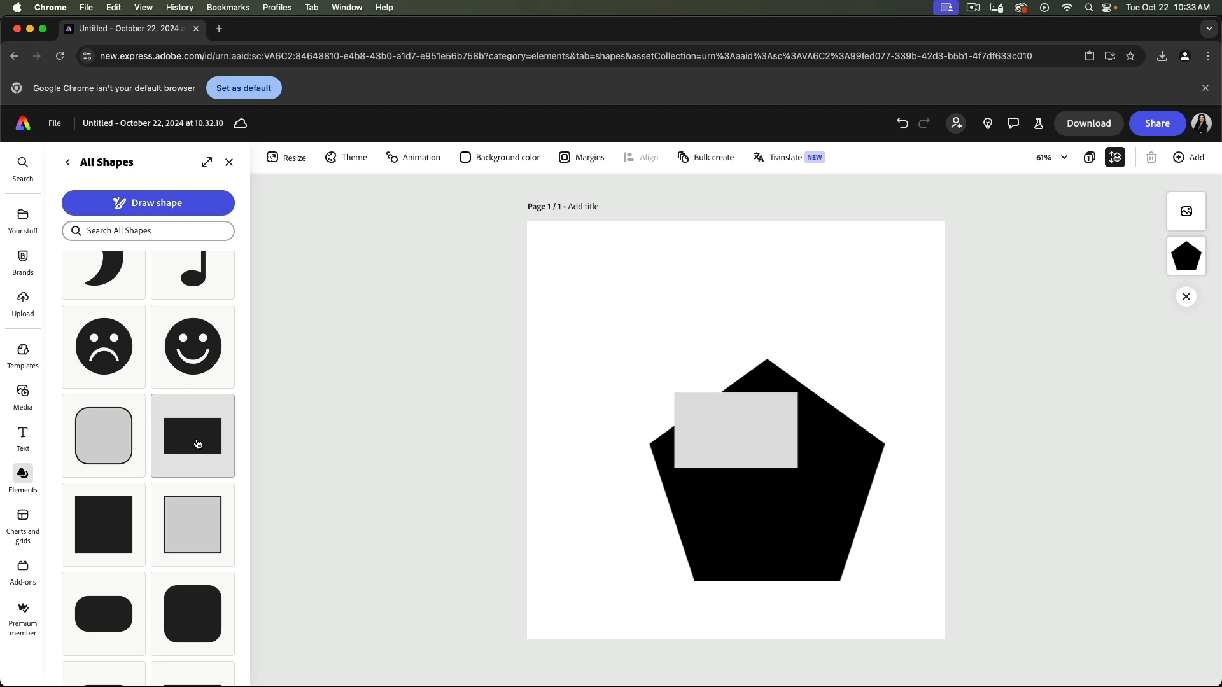
{"action": "left_click", "coordinate": [709, 419]}
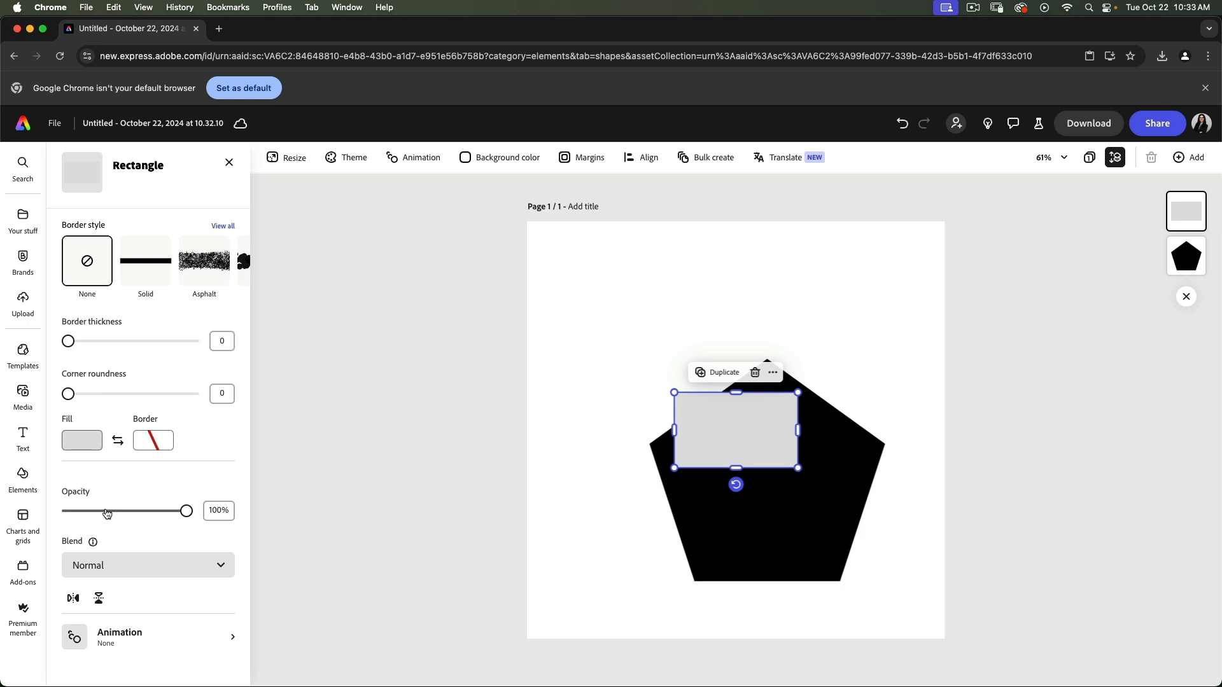
{"action": "left_click", "coordinate": [77, 449]}
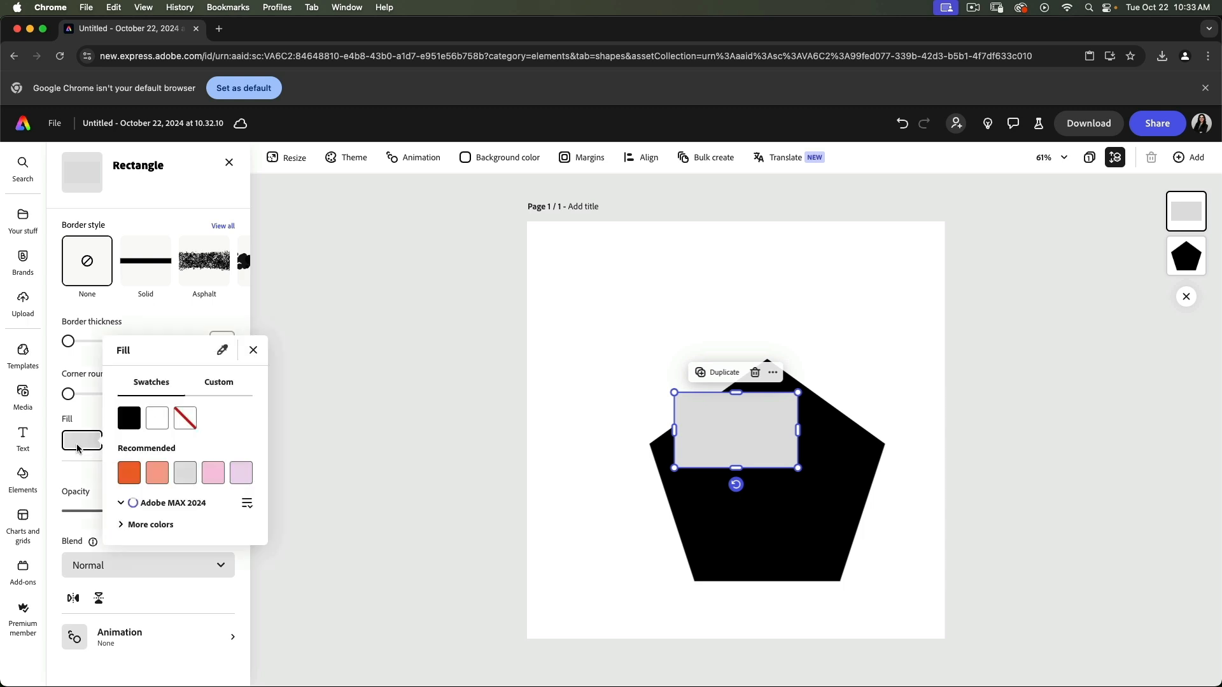
{"action": "left_click", "coordinate": [131, 408]}
Step: Reshape the black rectangle into a thin strip and tilt it along the pentagon's upper-left edge as a roof overhang
{"action": "left_click", "coordinate": [737, 392]}
{"action": "left_click_drag", "start_coordinate": [737, 393], "coordinate": [611, 458]}
{"action": "left_click_drag", "start_coordinate": [710, 491], "coordinate": [707, 398]}
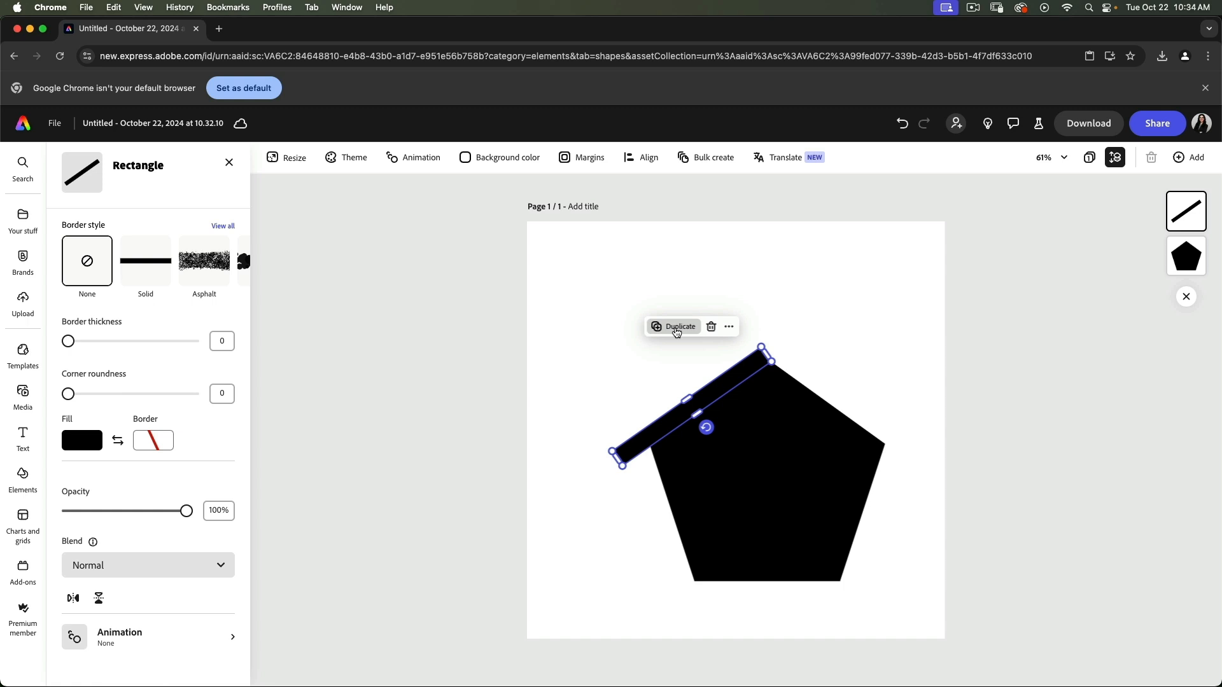
Step: Duplicate the roof strip and fit the copy along the pentagon's upper-right edge, sloping the opposite way and extending past the wall
{"action": "left_click", "coordinate": [677, 326]}
{"action": "left_click_drag", "start_coordinate": [721, 443], "coordinate": [849, 424]}
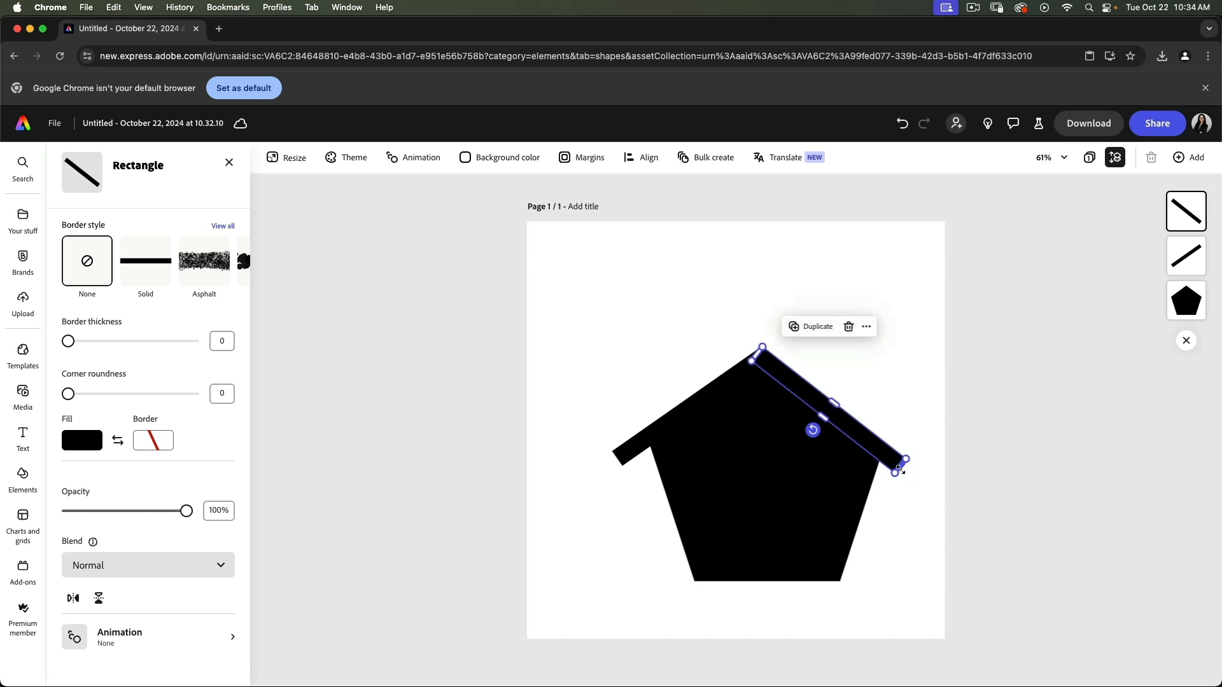
{"action": "left_click_drag", "start_coordinate": [901, 467], "coordinate": [909, 477]}
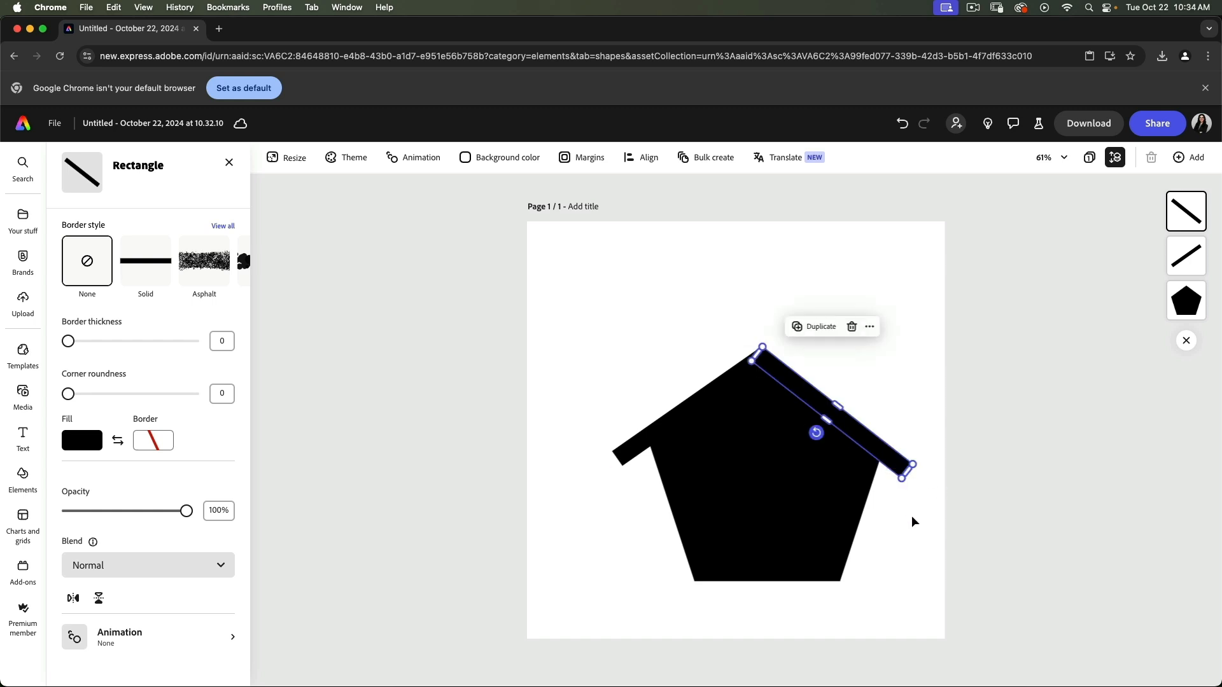
{"action": "left_click", "coordinate": [911, 518]}
{"action": "left_click_drag", "start_coordinate": [847, 432], "coordinate": [845, 429]}
{"action": "left_click", "coordinate": [922, 559]}
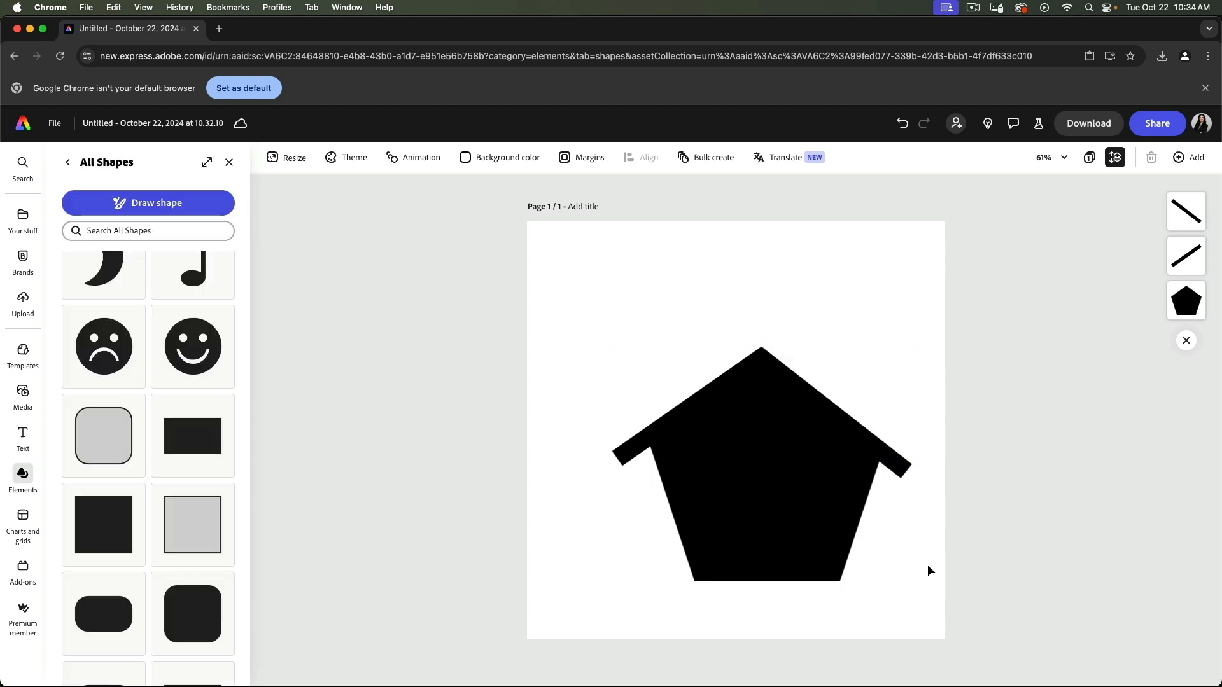
Step: Group the pentagon and both roof strips into one house shape
{"action": "left_click_drag", "start_coordinate": [594, 282], "coordinate": [929, 621]}
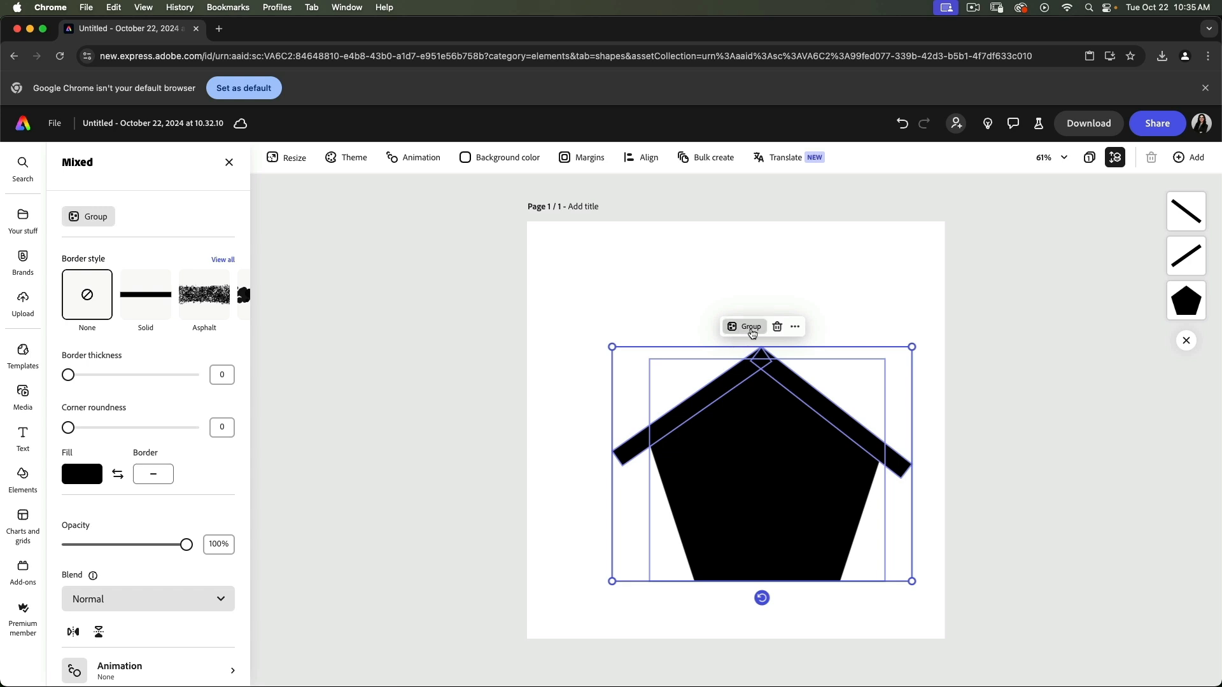
{"action": "left_click", "coordinate": [746, 326]}
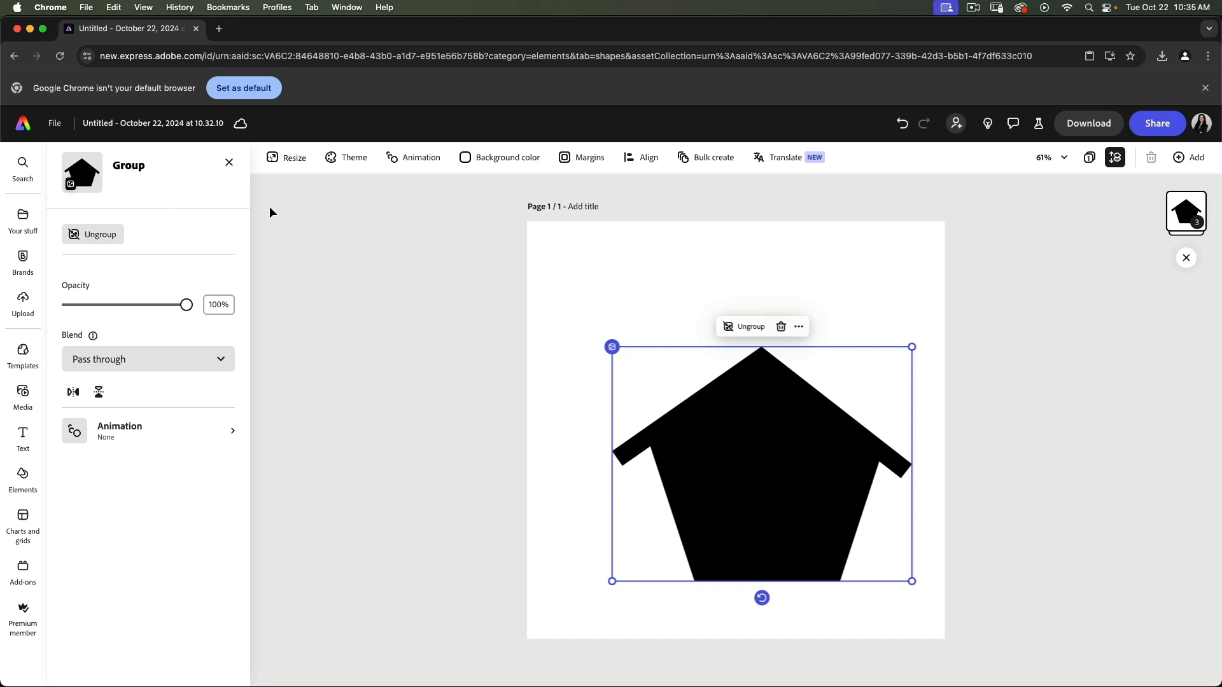
{"action": "left_click", "coordinate": [229, 164]}
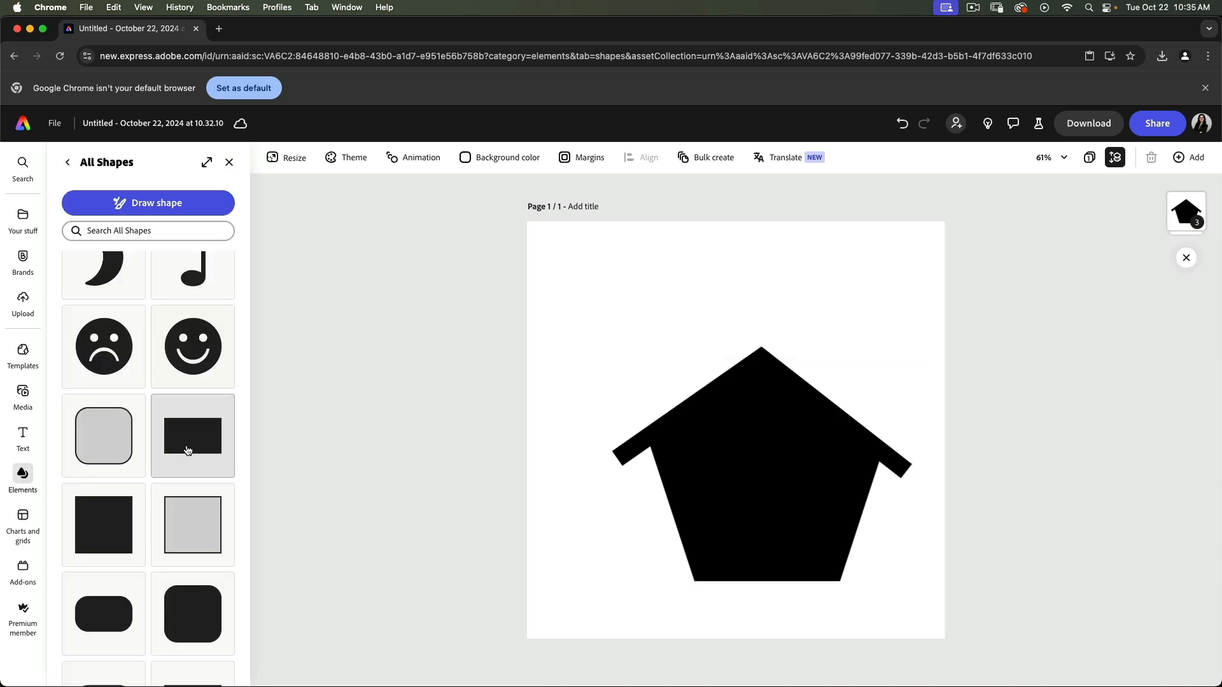
Step: Add a solid square from the shapes collection and fill it with black
{"action": "left_click", "coordinate": [120, 520]}
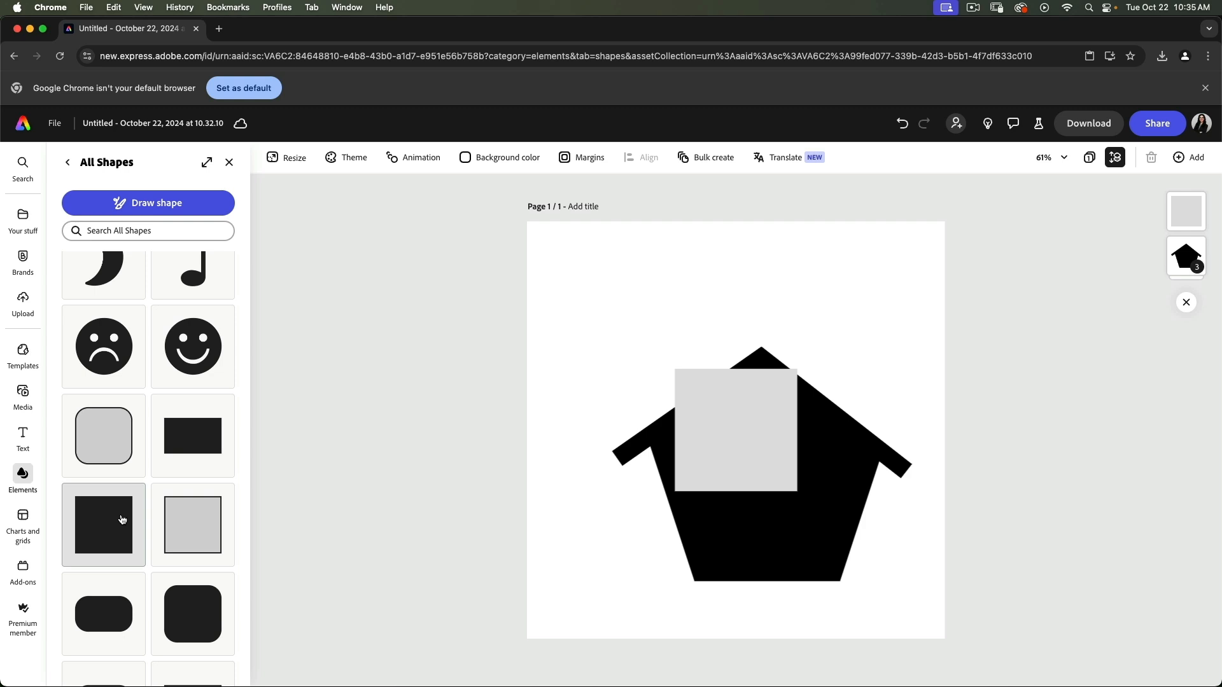
{"action": "left_click", "coordinate": [740, 464]}
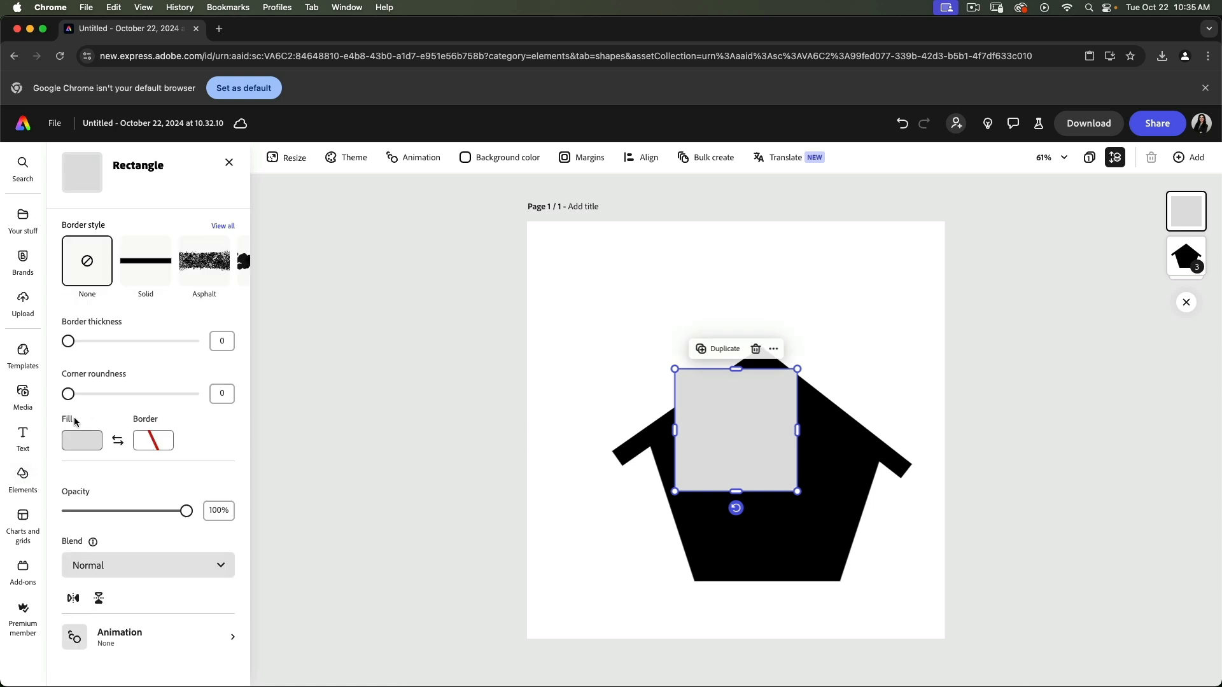
{"action": "left_click", "coordinate": [75, 443]}
{"action": "left_click", "coordinate": [129, 405]}
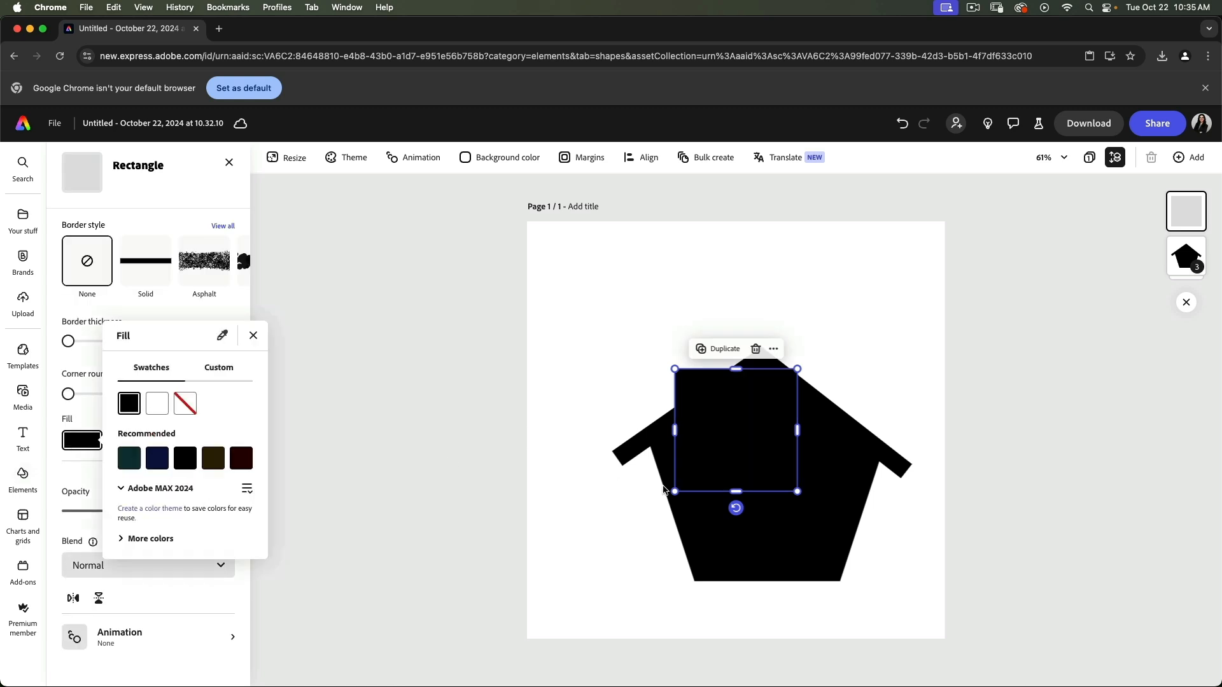
Step: Narrow the black square into a chimney on the right roof slope and move its layer behind the house group
{"action": "left_click_drag", "start_coordinate": [676, 431], "coordinate": [832, 396]}
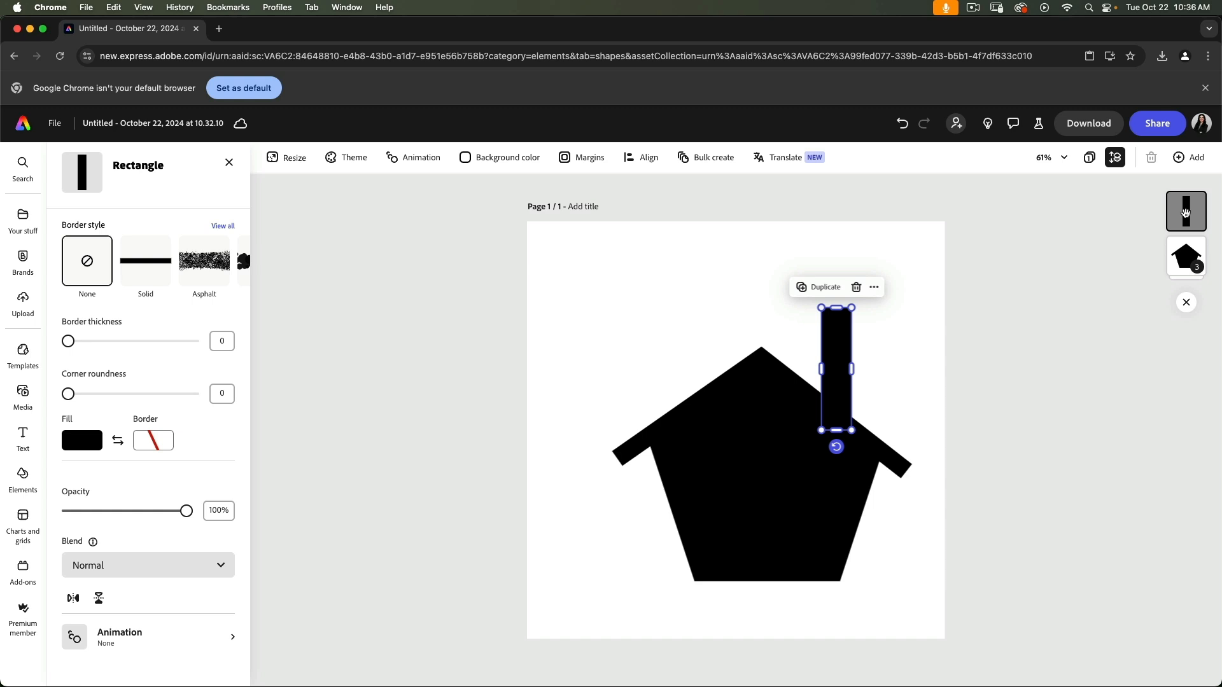
{"action": "left_click_drag", "start_coordinate": [1186, 213], "coordinate": [1188, 267]}
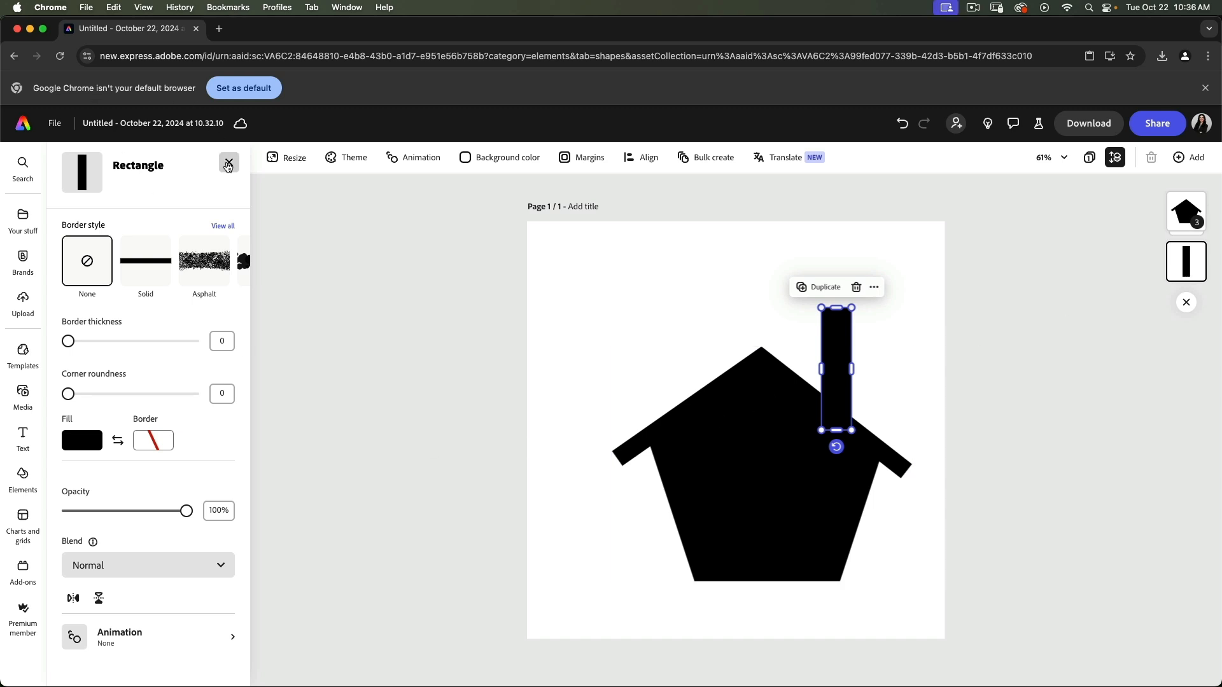
{"action": "left_click", "coordinate": [230, 165]}
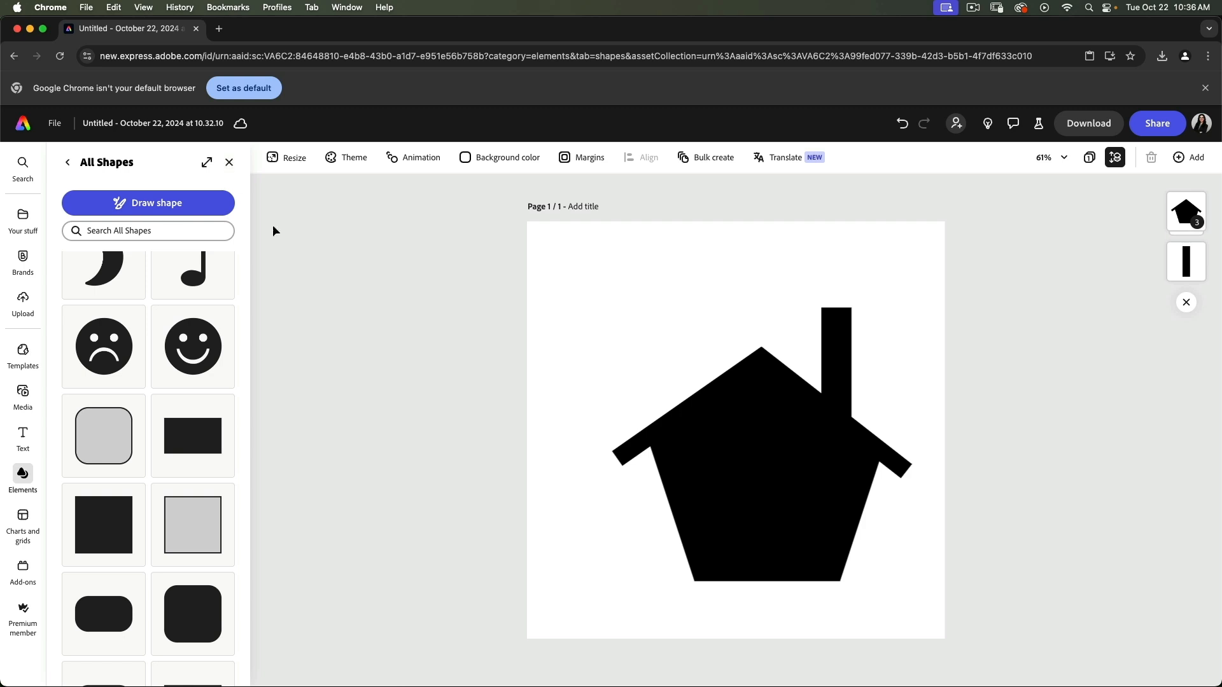
Step: Add a solid rounded rectangle, fill it with black, and shrink it onto the top of the chimney as a cap
{"action": "left_click", "coordinate": [111, 617]}
{"action": "left_click", "coordinate": [735, 450]}
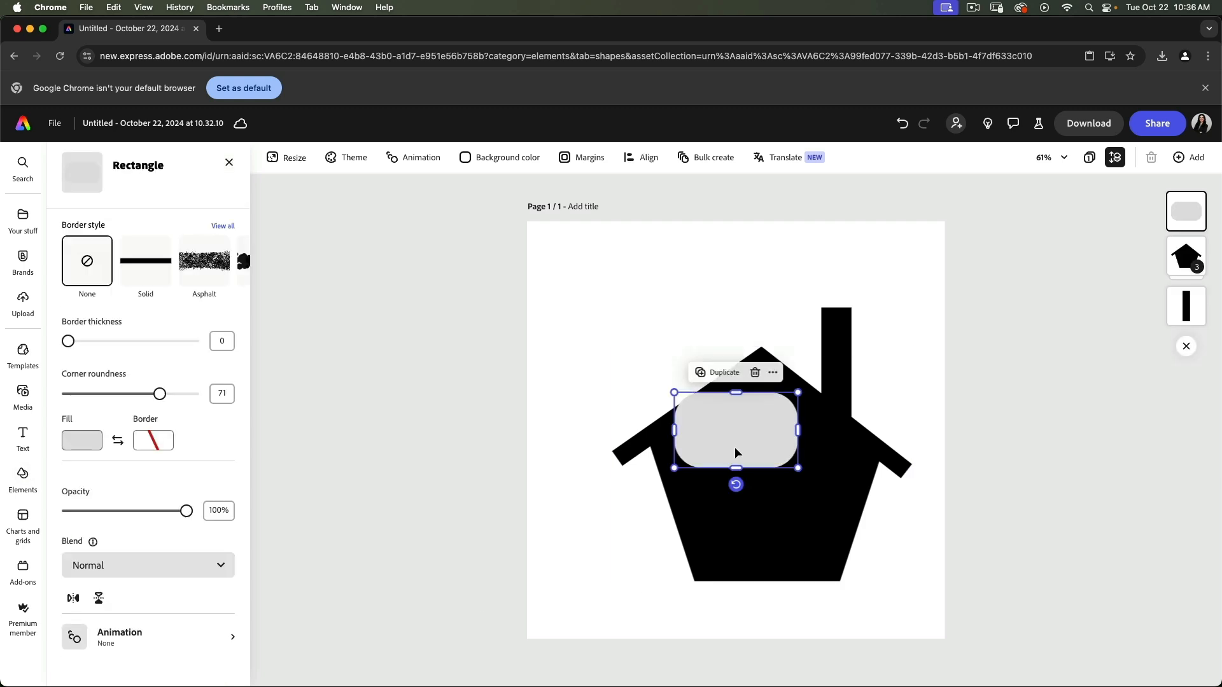
{"action": "left_click", "coordinate": [77, 441]}
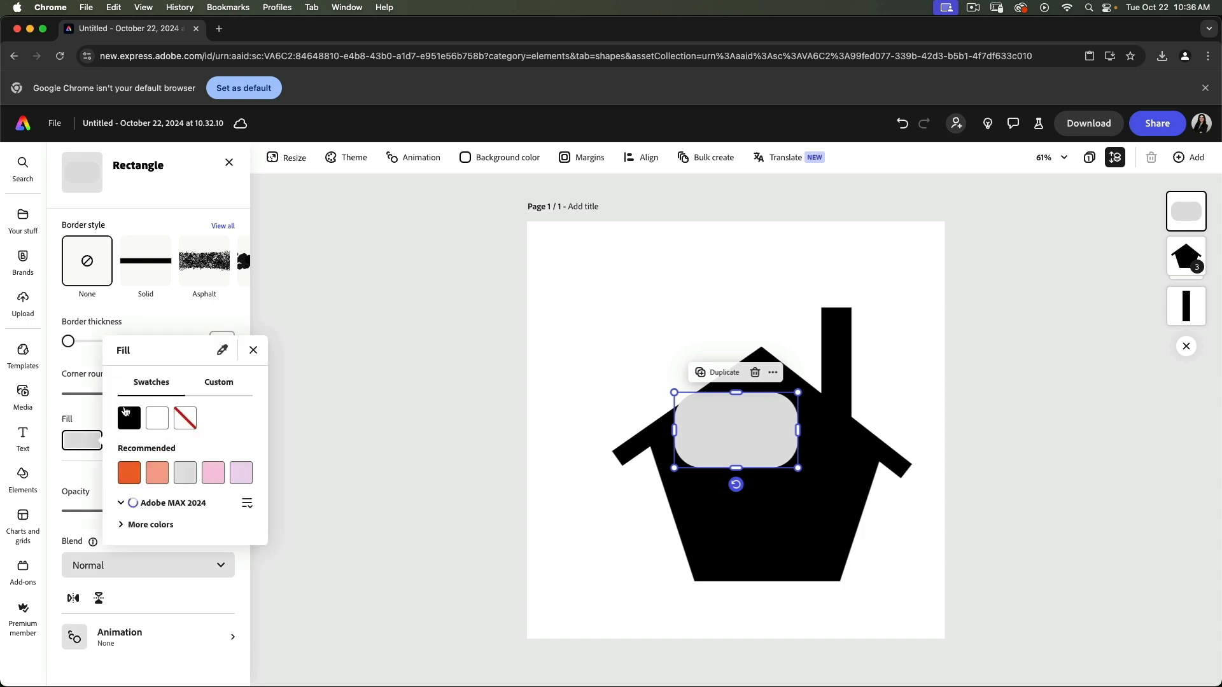
{"action": "left_click", "coordinate": [129, 403]}
{"action": "left_click_drag", "start_coordinate": [674, 393], "coordinate": [837, 310]}
{"action": "left_click", "coordinate": [886, 332]}
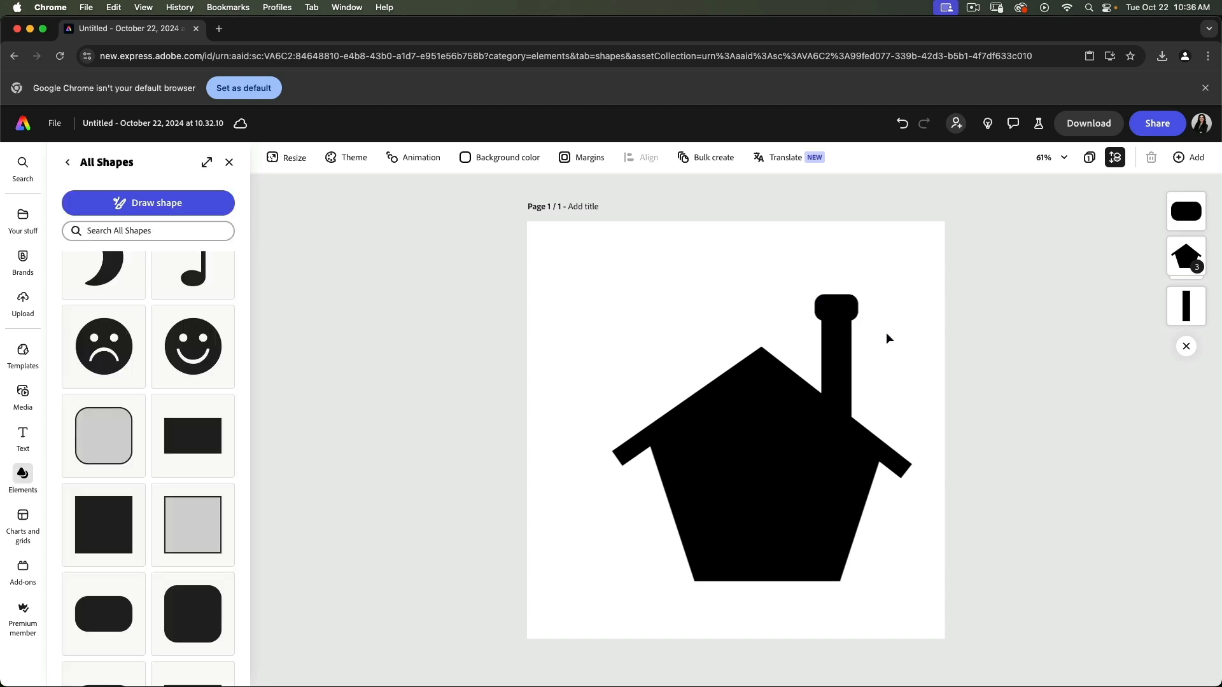
Step: Group the house, the chimney and the chimney cap together
{"action": "left_click_drag", "start_coordinate": [568, 244], "coordinate": [918, 613]}
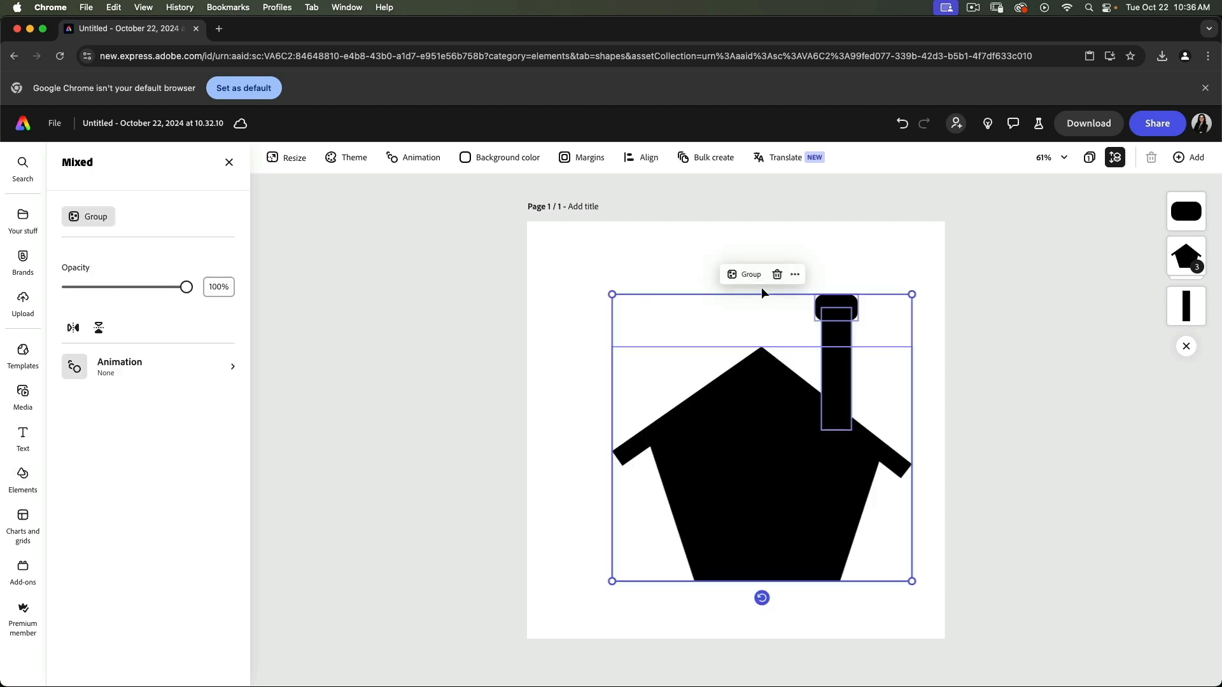
{"action": "left_click", "coordinate": [743, 274]}
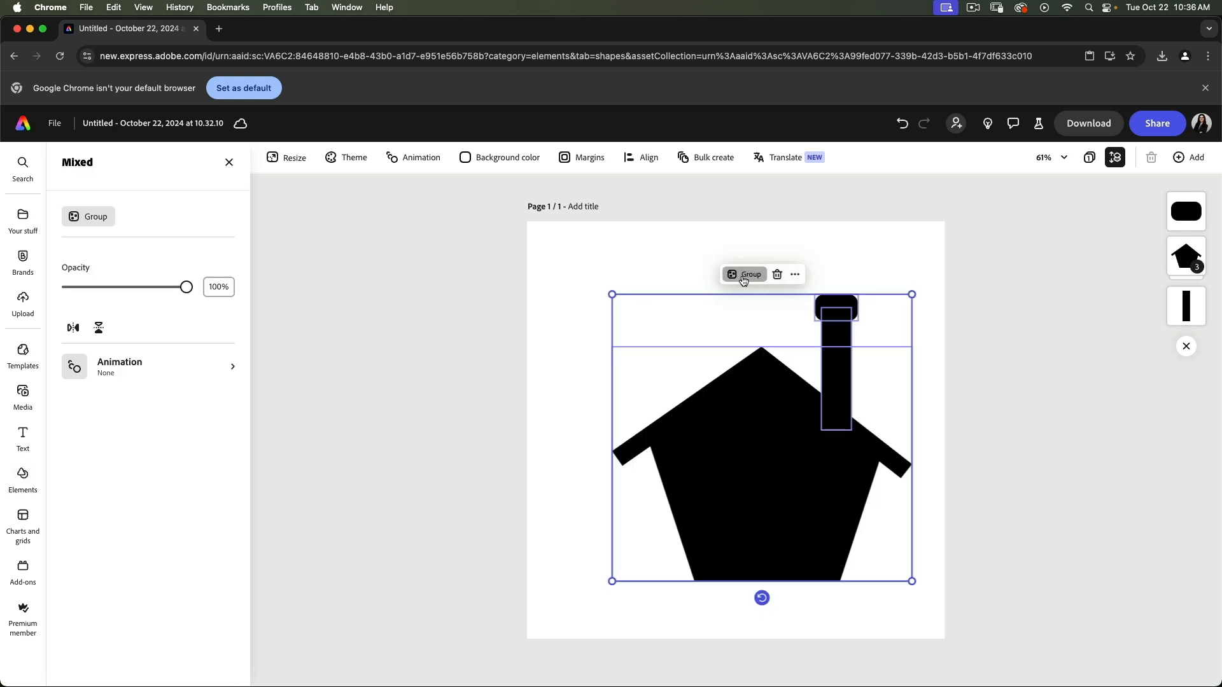
Step: Add the thin outlined arch from the shapes collection and place it on the front of the black house
{"action": "left_click", "coordinate": [930, 527]}
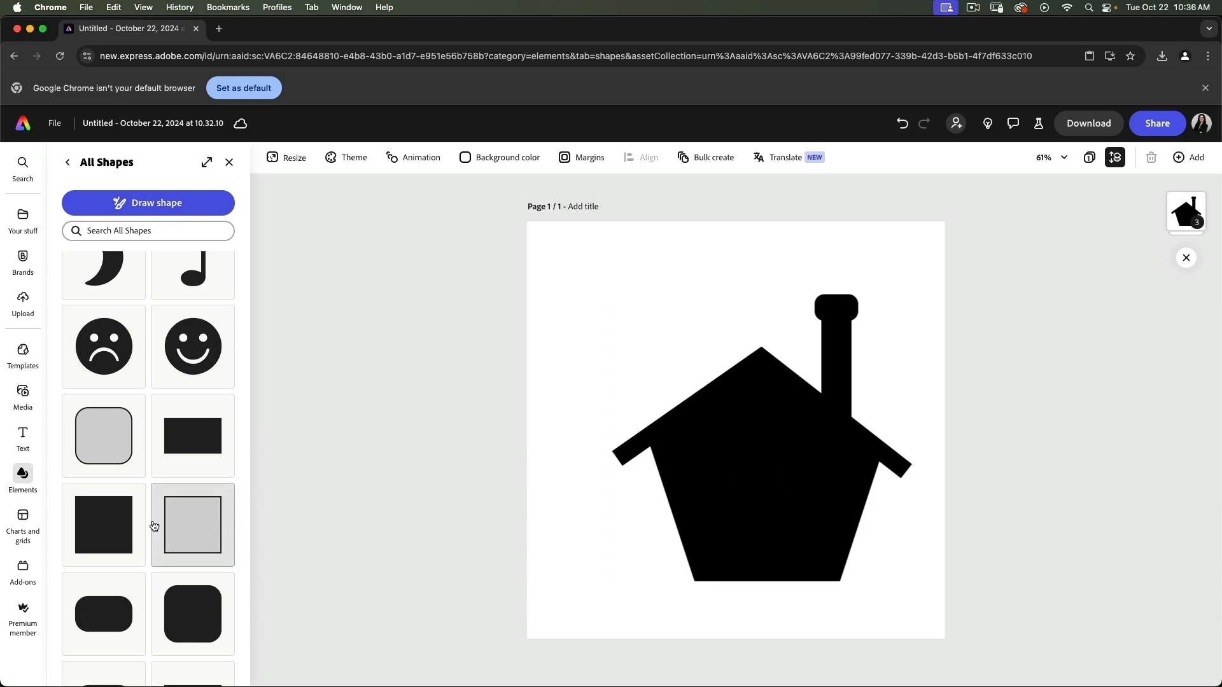
{"action": "scroll", "coordinate": [147, 523], "scroll_direction": "down", "scroll_amount": 3}
{"action": "scroll", "coordinate": [147, 523], "scroll_direction": "down", "scroll_amount": 5}
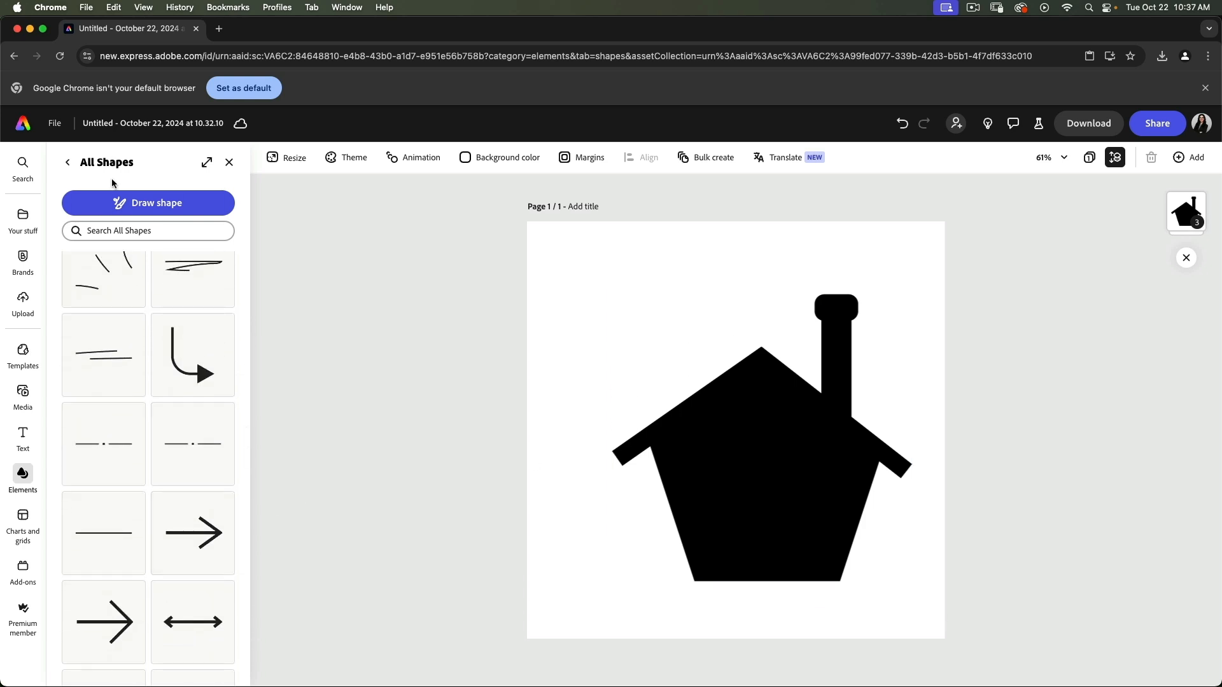
{"action": "scroll", "coordinate": [152, 469], "scroll_direction": "down", "scroll_amount": 5}
{"action": "scroll", "coordinate": [152, 470], "scroll_direction": "down", "scroll_amount": 10}
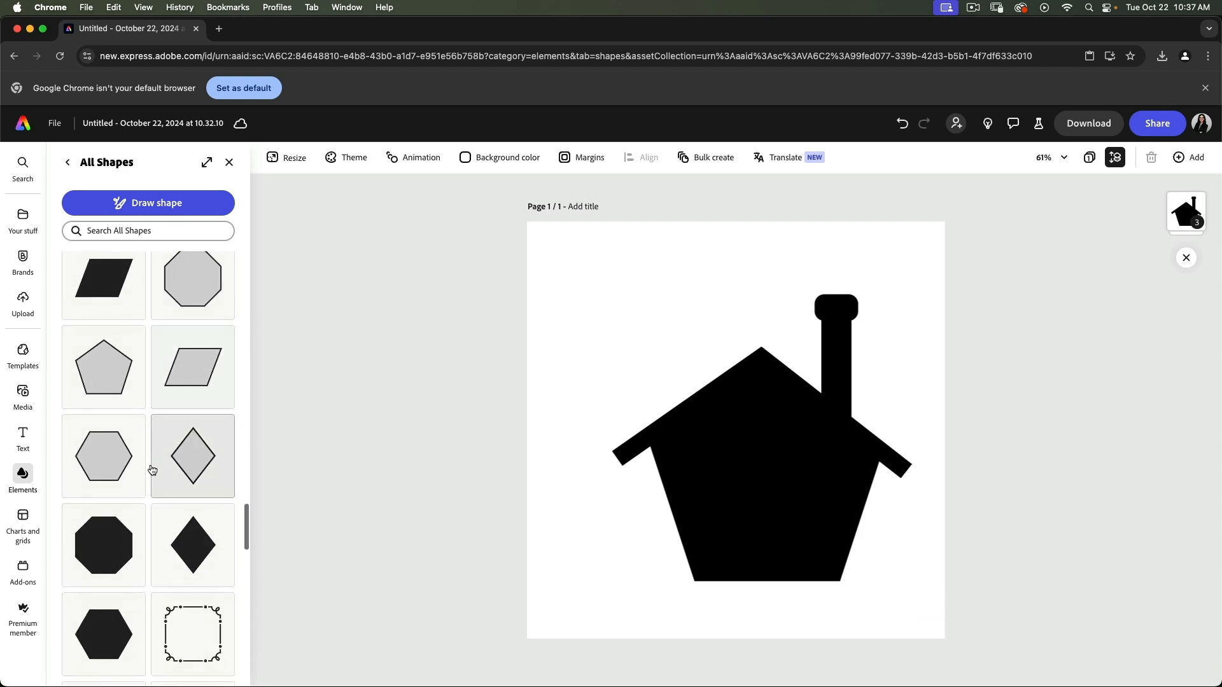
{"action": "scroll", "coordinate": [152, 470], "scroll_direction": "down", "scroll_amount": 2}
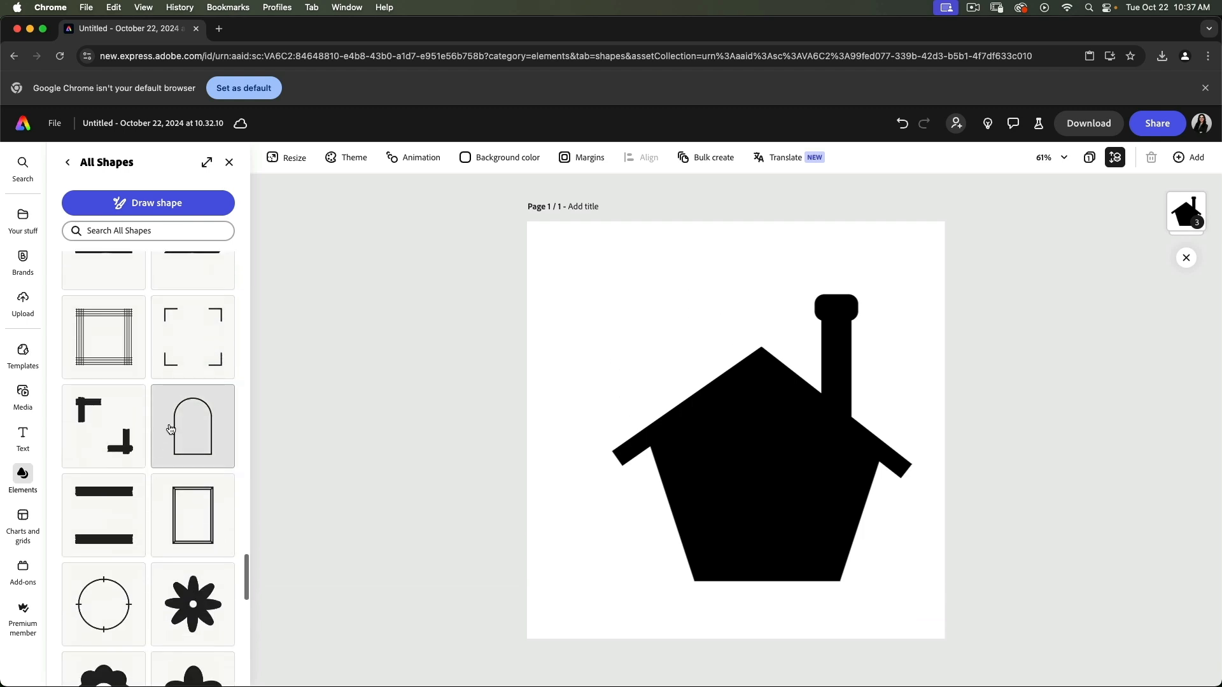
{"action": "left_click", "coordinate": [200, 437]}
{"action": "left_click", "coordinate": [756, 463]}
{"action": "left_click_drag", "start_coordinate": [756, 463], "coordinate": [783, 520]}
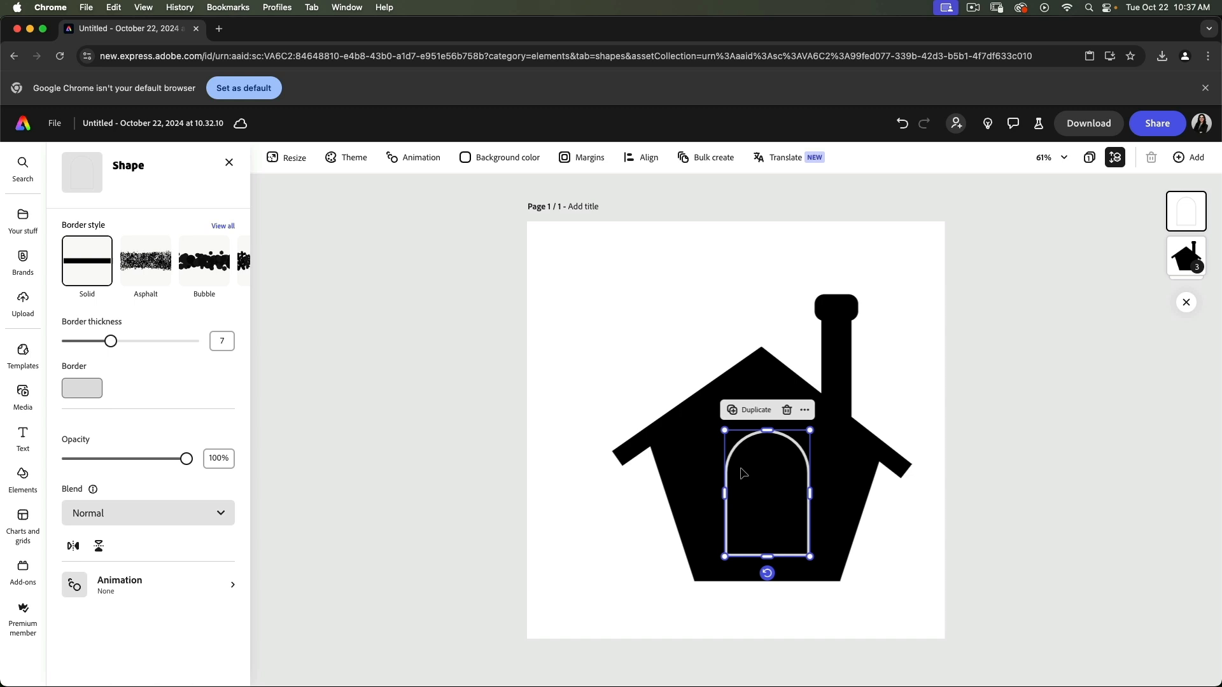
Step: Set the arch outline's border color to orange #F5B169 and shrink it into a small door at the middle of the house's base
{"action": "left_click", "coordinate": [77, 394]}
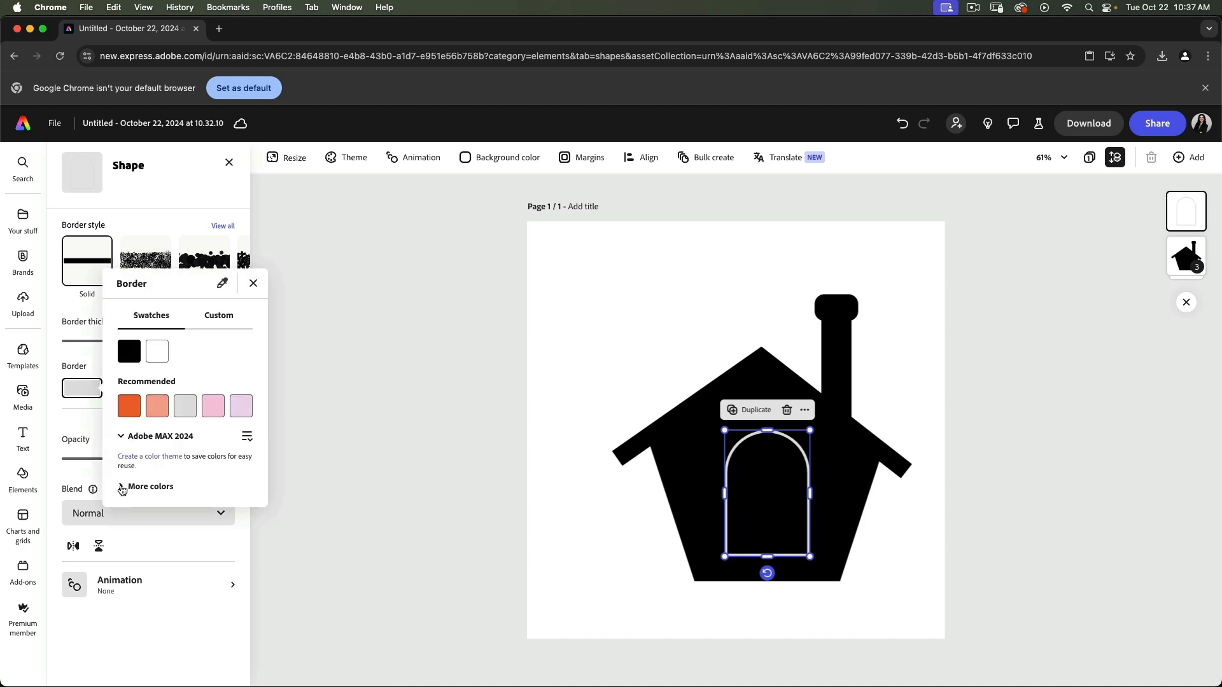
{"action": "left_click", "coordinate": [122, 487]}
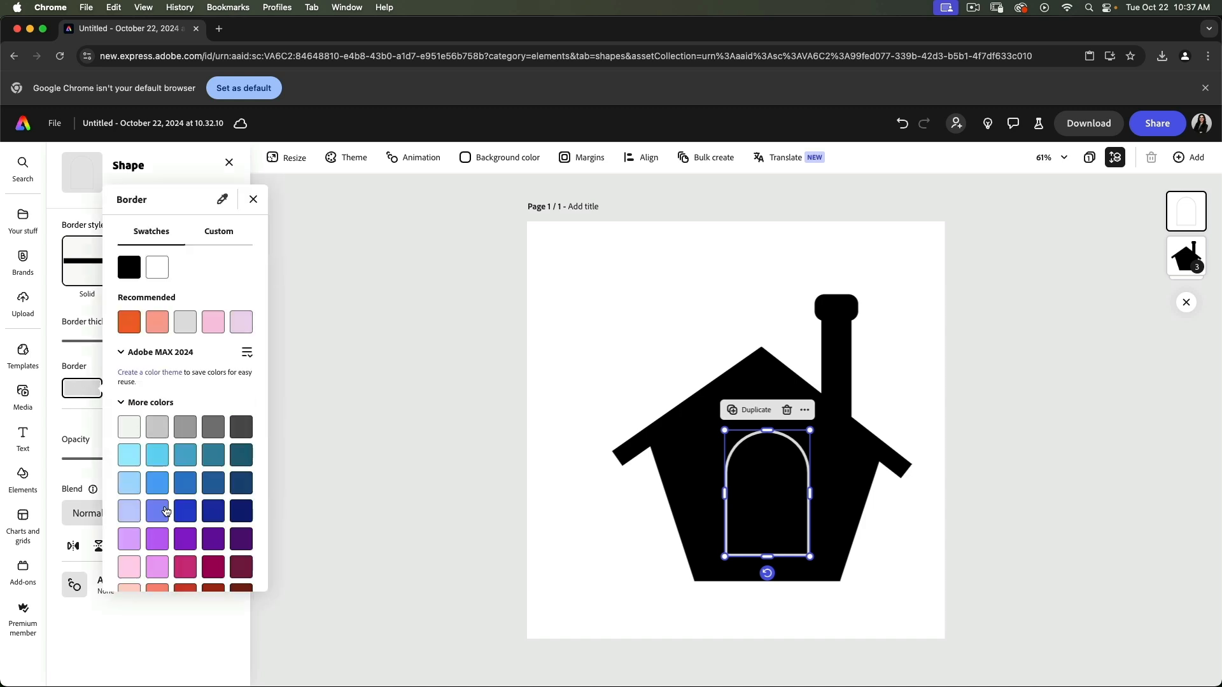
{"action": "scroll", "coordinate": [159, 534], "scroll_direction": "down", "scroll_amount": 3}
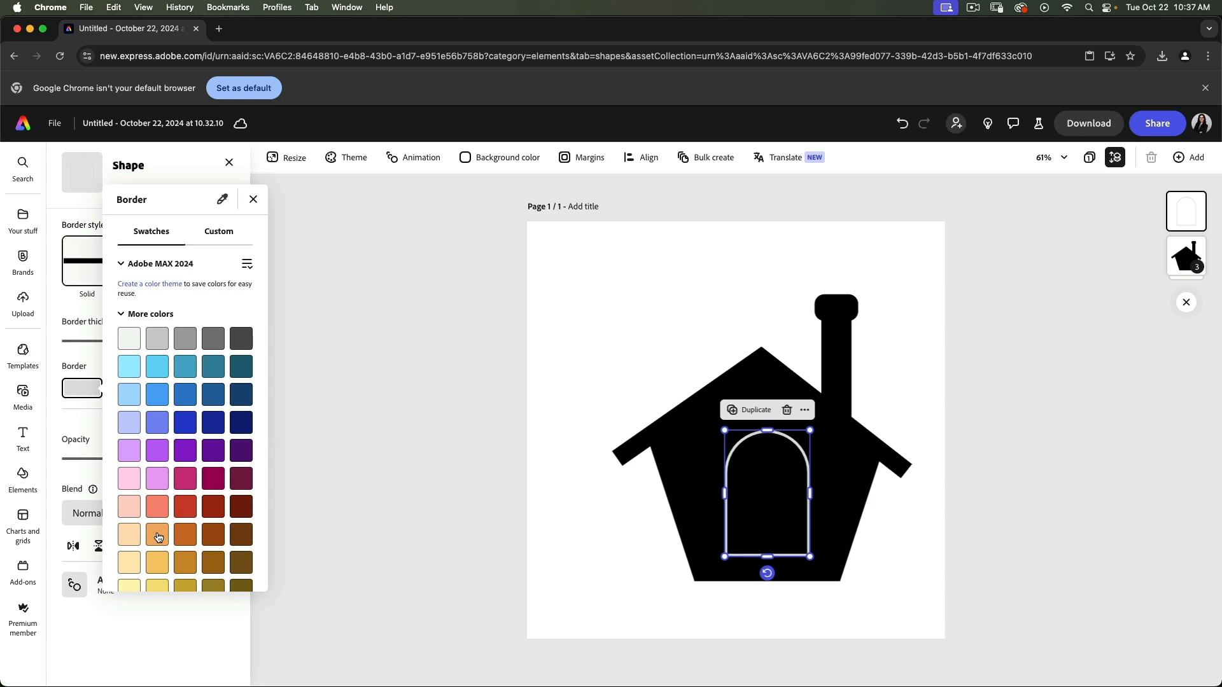
{"action": "left_click", "coordinate": [159, 538]}
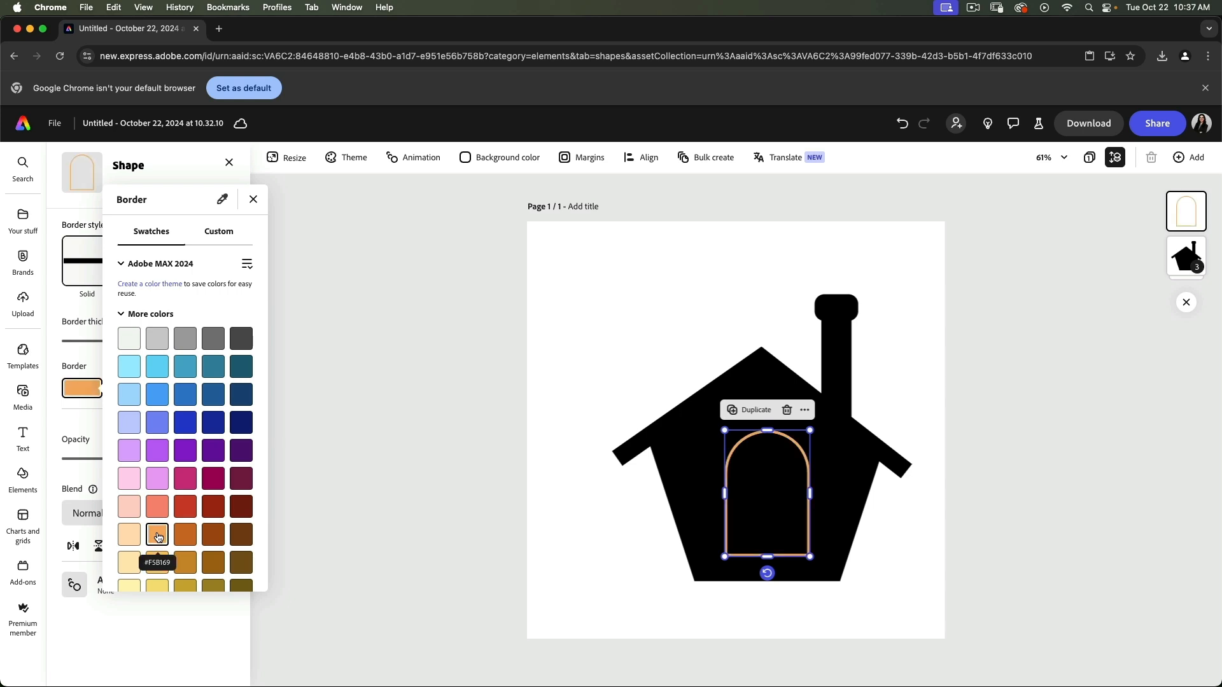
{"action": "left_click_drag", "start_coordinate": [731, 435], "coordinate": [771, 547]}
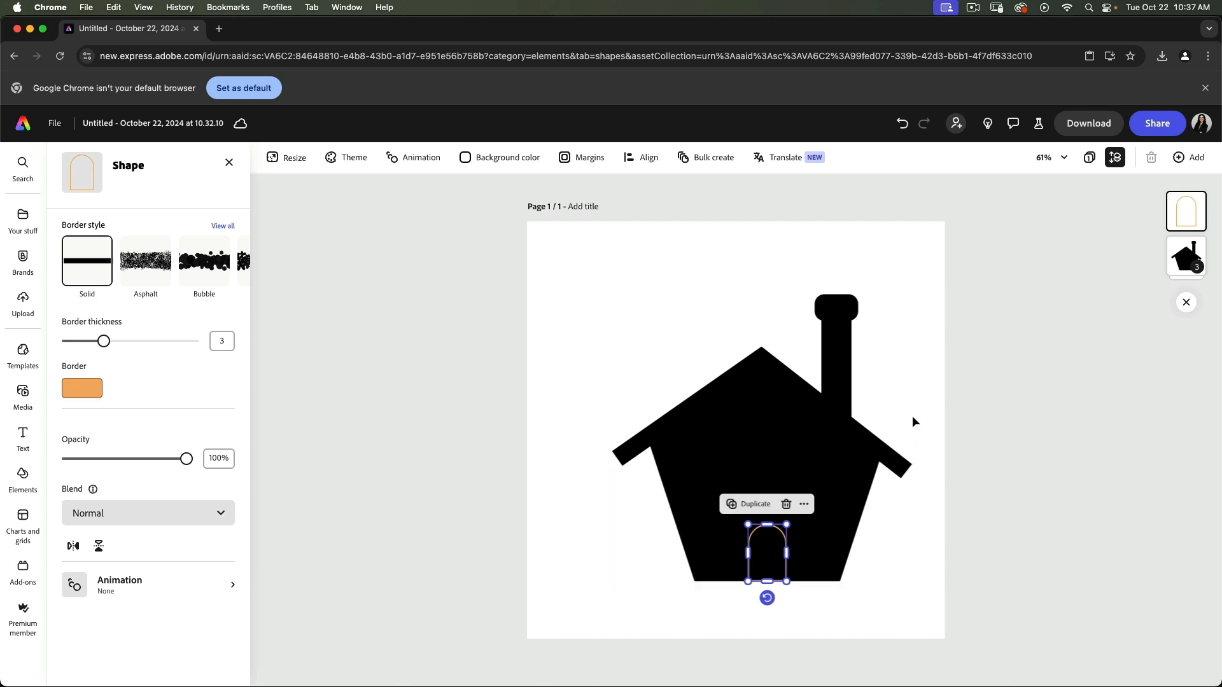
{"action": "left_click", "coordinate": [921, 400]}
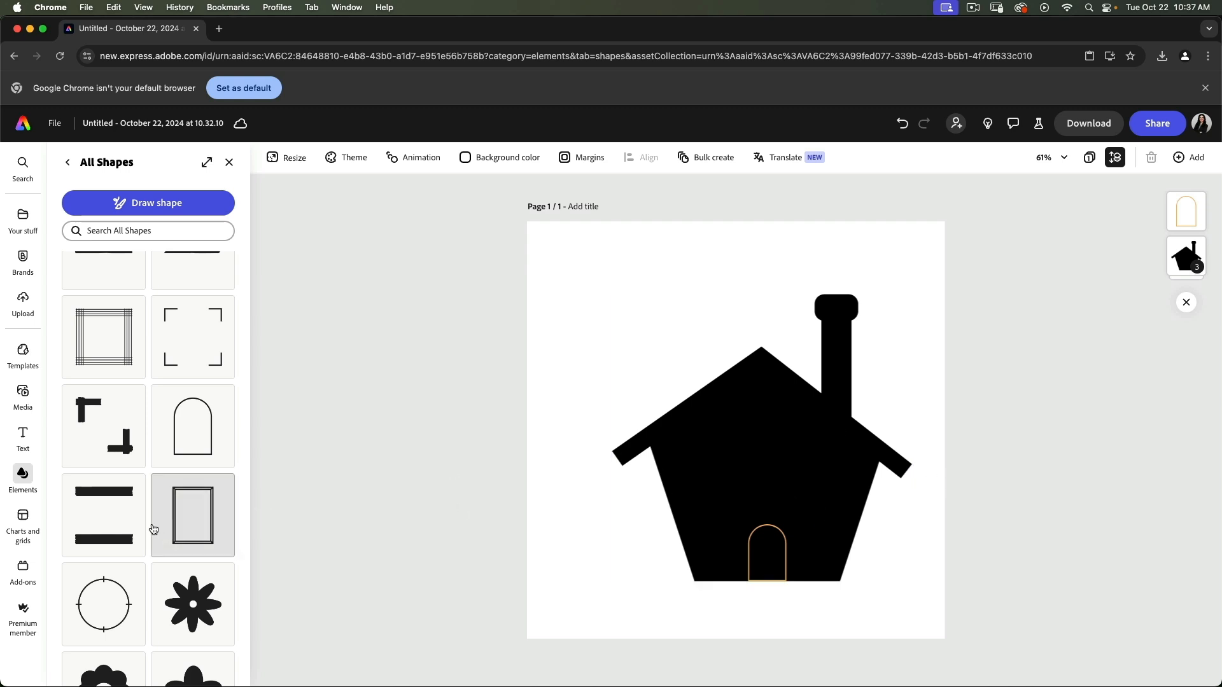
Step: Add the solid arch from the shapes collection and move it to the empty area above the house's left roof slope
{"action": "scroll", "coordinate": [153, 529], "scroll_direction": "down", "scroll_amount": 3}
{"action": "scroll", "coordinate": [153, 529], "scroll_direction": "down", "scroll_amount": 6}
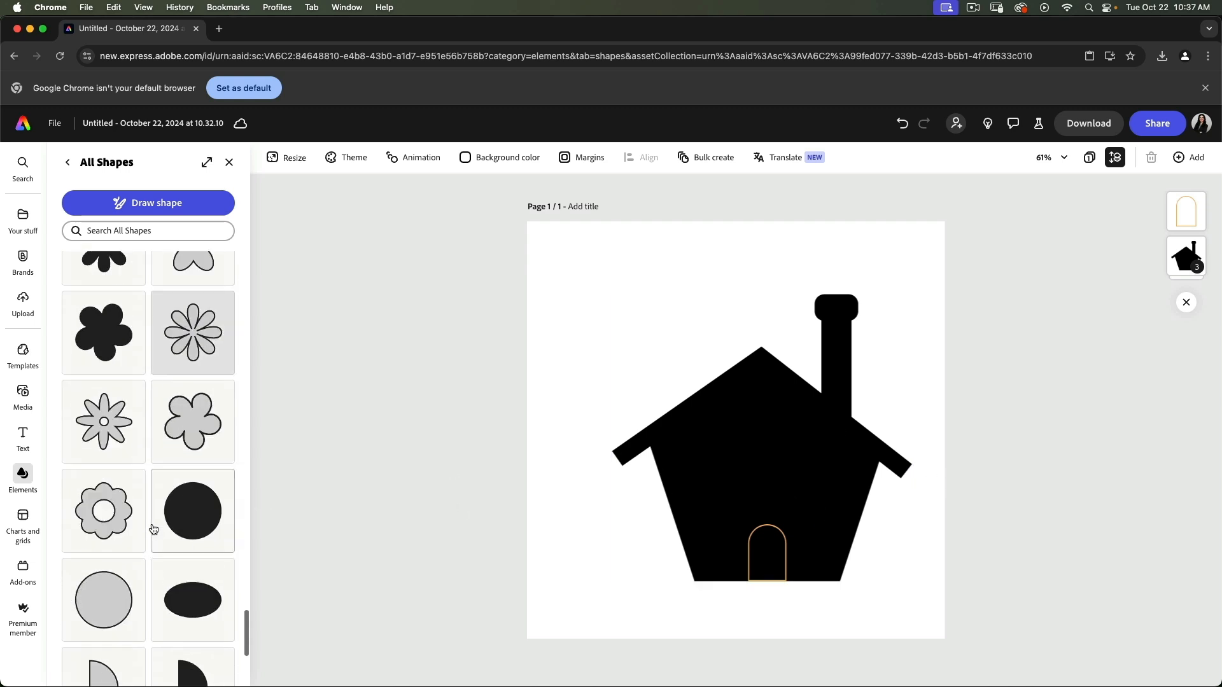
{"action": "scroll", "coordinate": [153, 529], "scroll_direction": "down", "scroll_amount": 3}
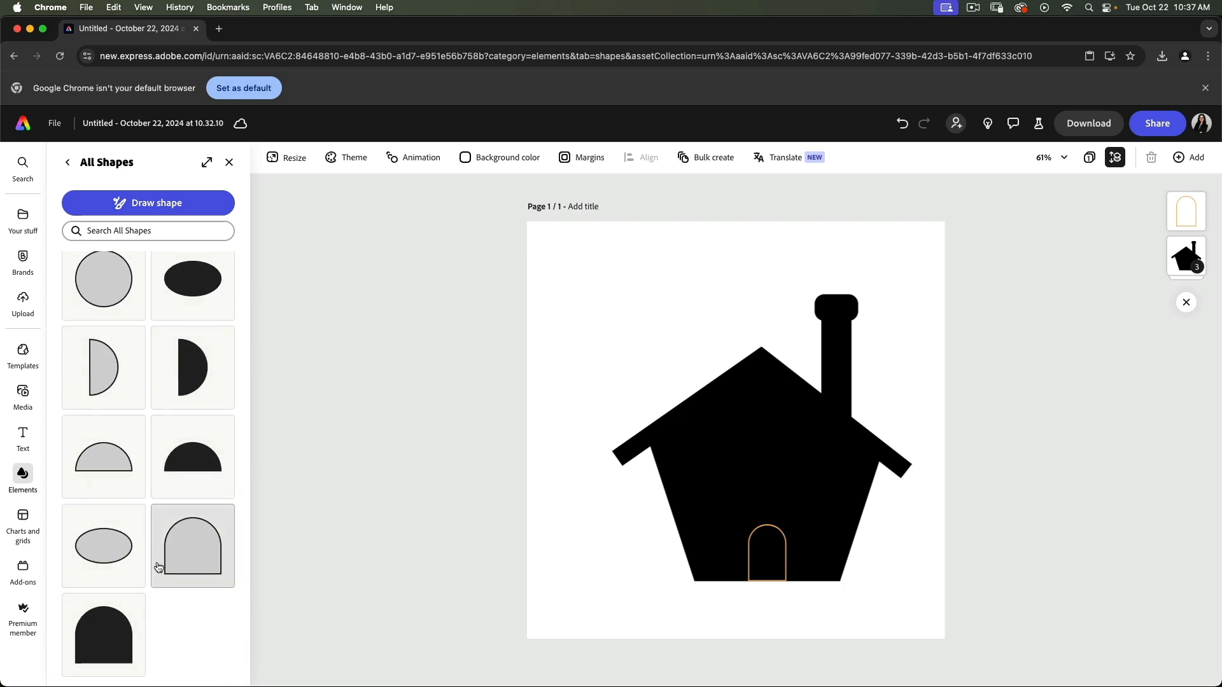
{"action": "left_click", "coordinate": [105, 632]}
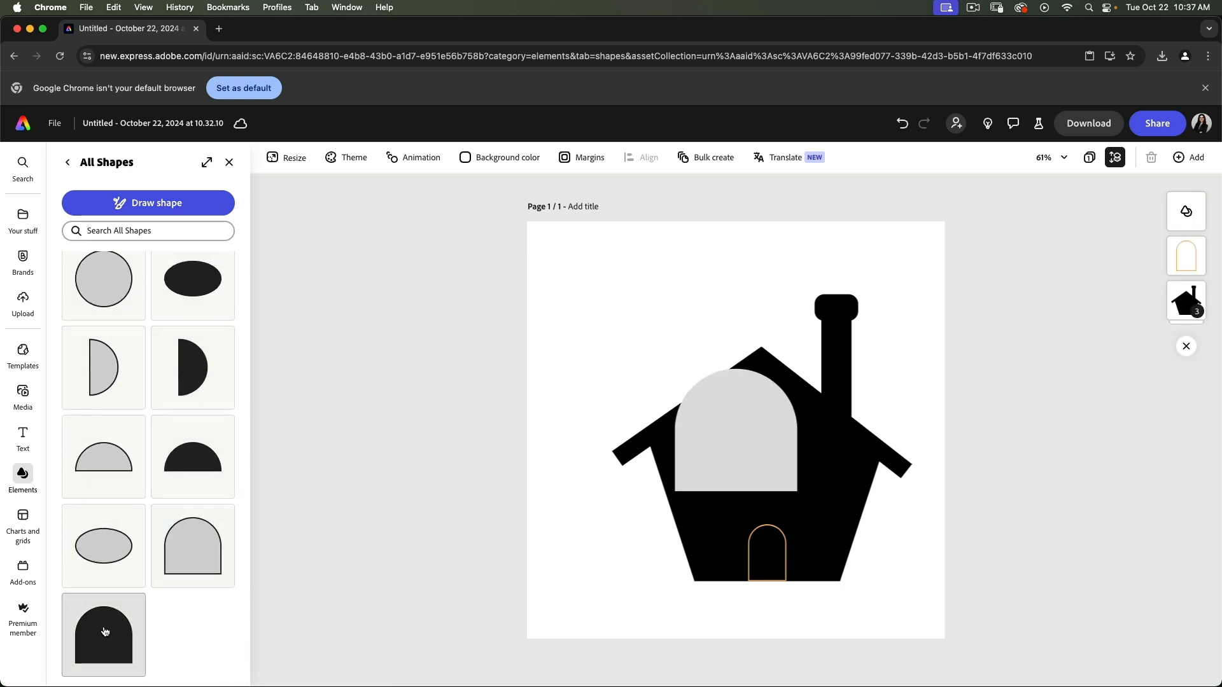
{"action": "left_click", "coordinate": [726, 443]}
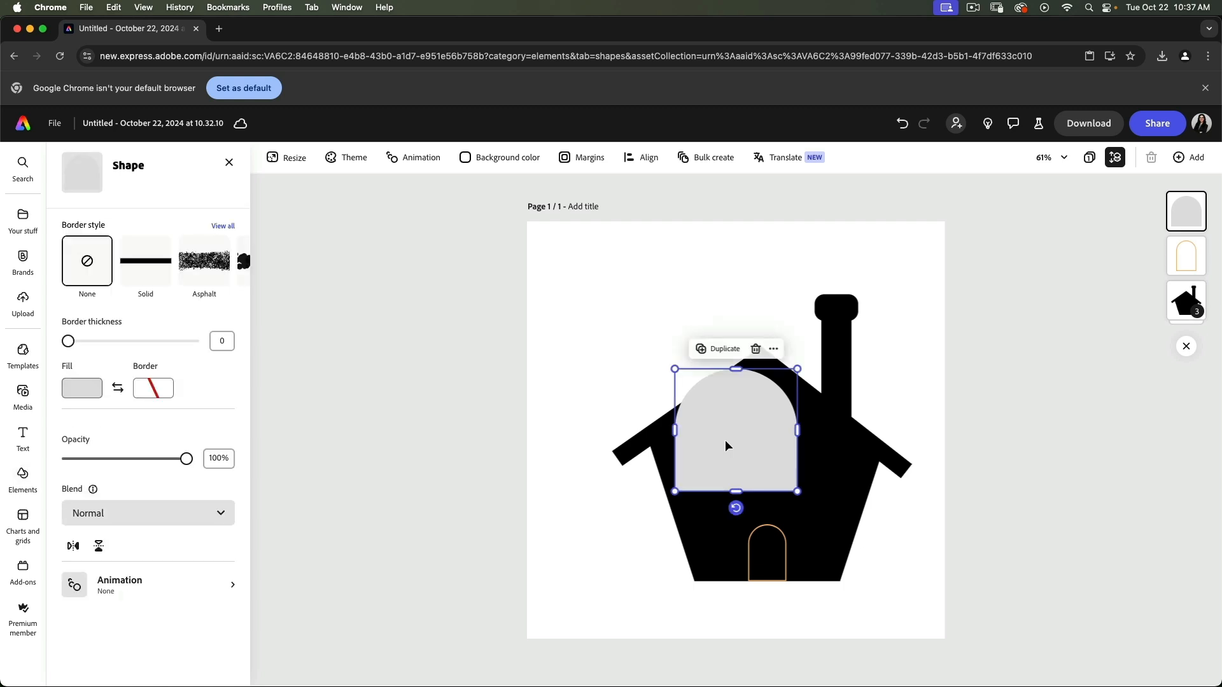
{"action": "left_click_drag", "start_coordinate": [725, 442], "coordinate": [610, 320]}
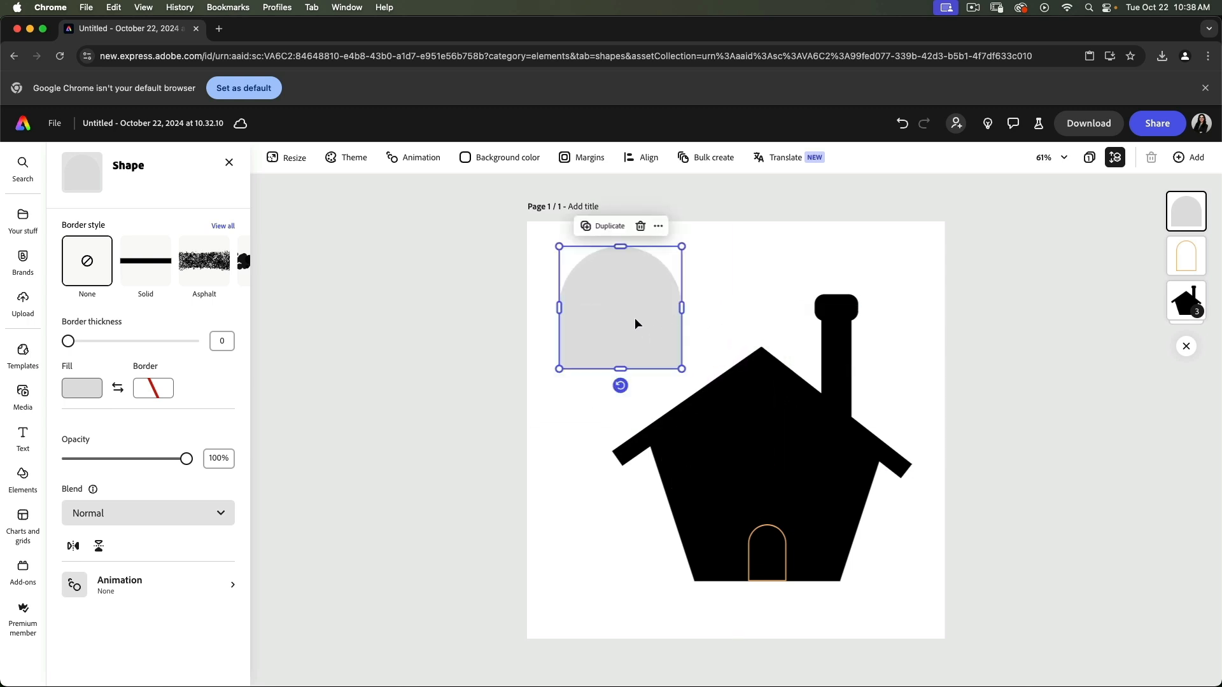
Step: Zoom the page to 100% and fill the solid arch with orange #F5B169
{"action": "left_click", "coordinate": [1050, 161]}
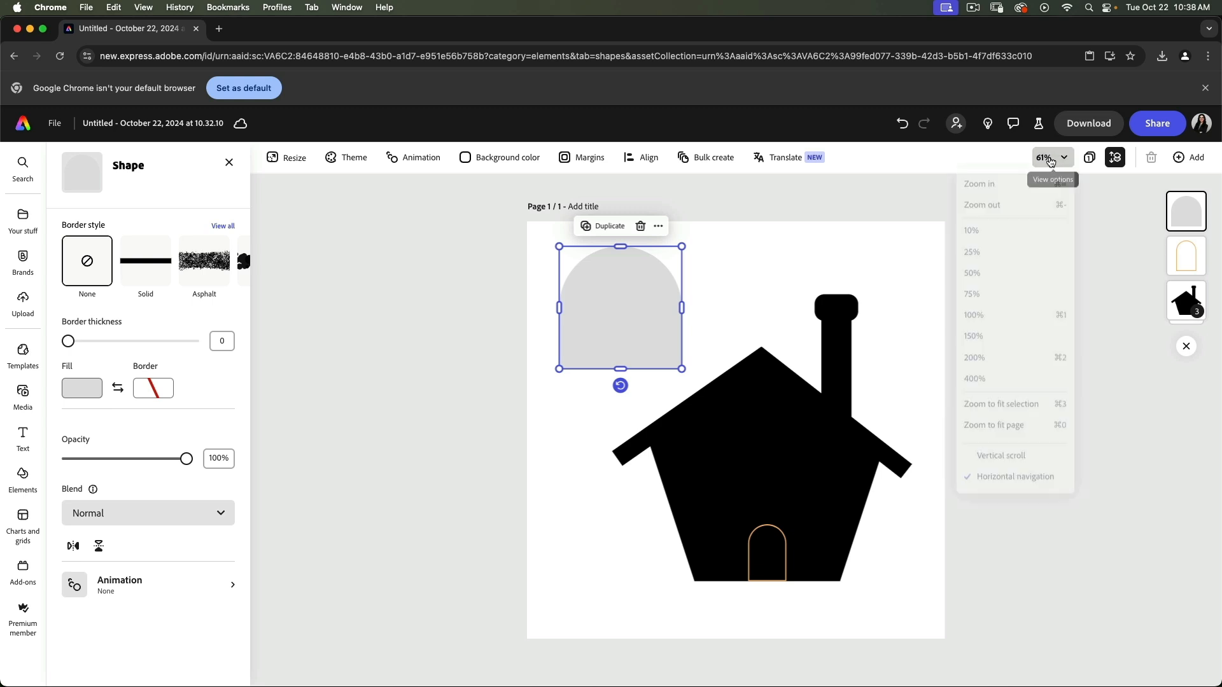
{"action": "left_click", "coordinate": [994, 320]}
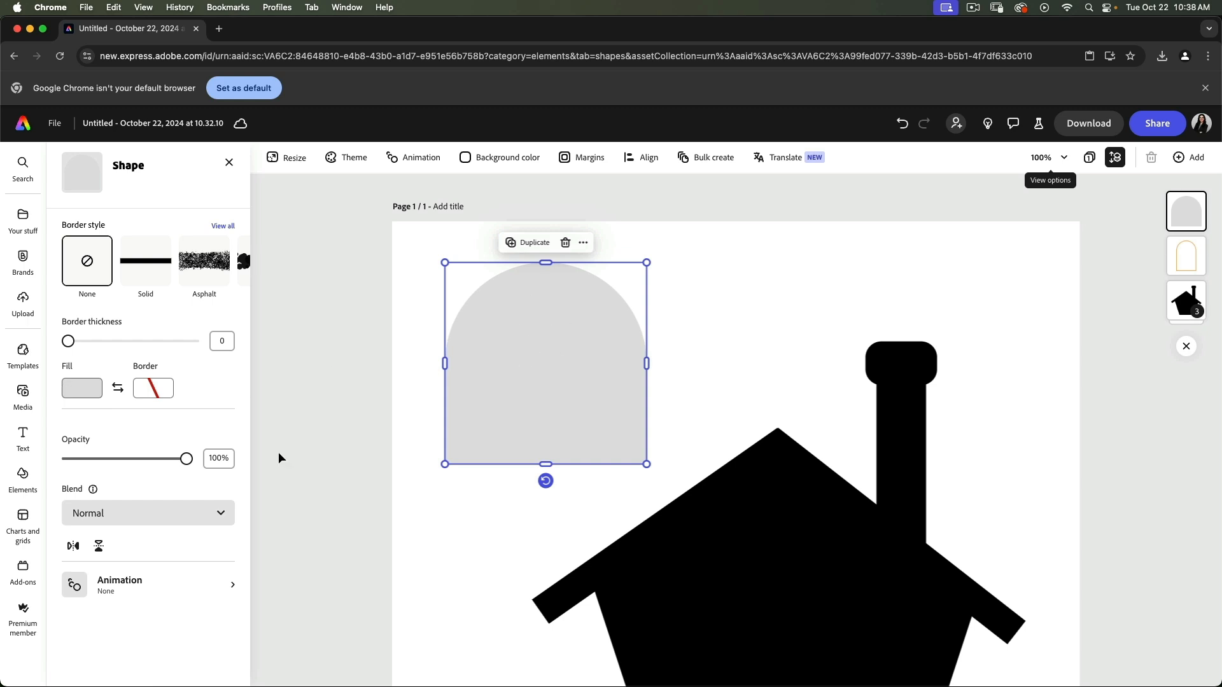
{"action": "left_click", "coordinate": [92, 394]}
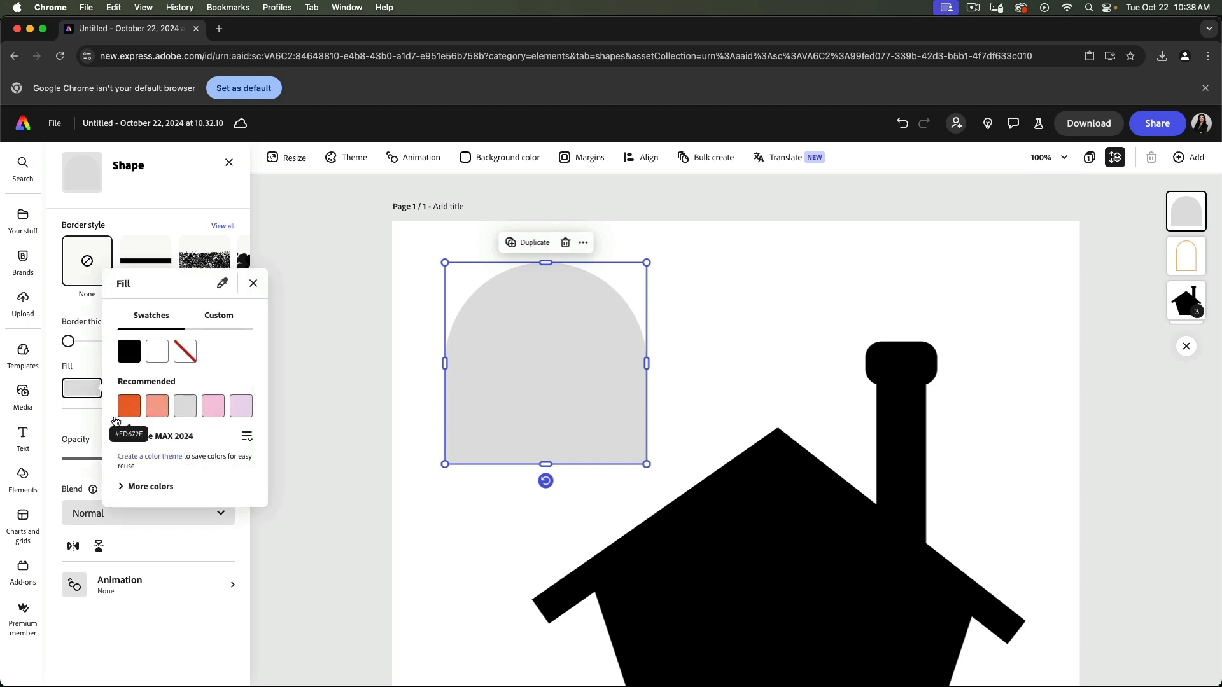
{"action": "left_click", "coordinate": [127, 486]}
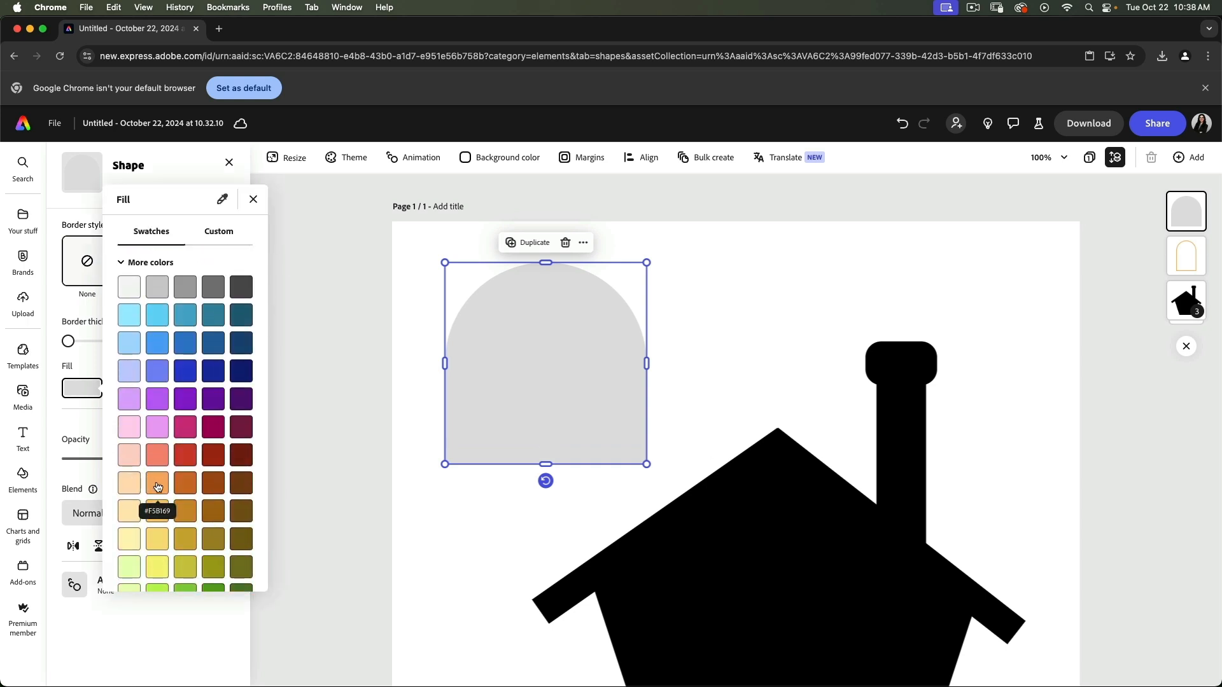
{"action": "left_click", "coordinate": [157, 486]}
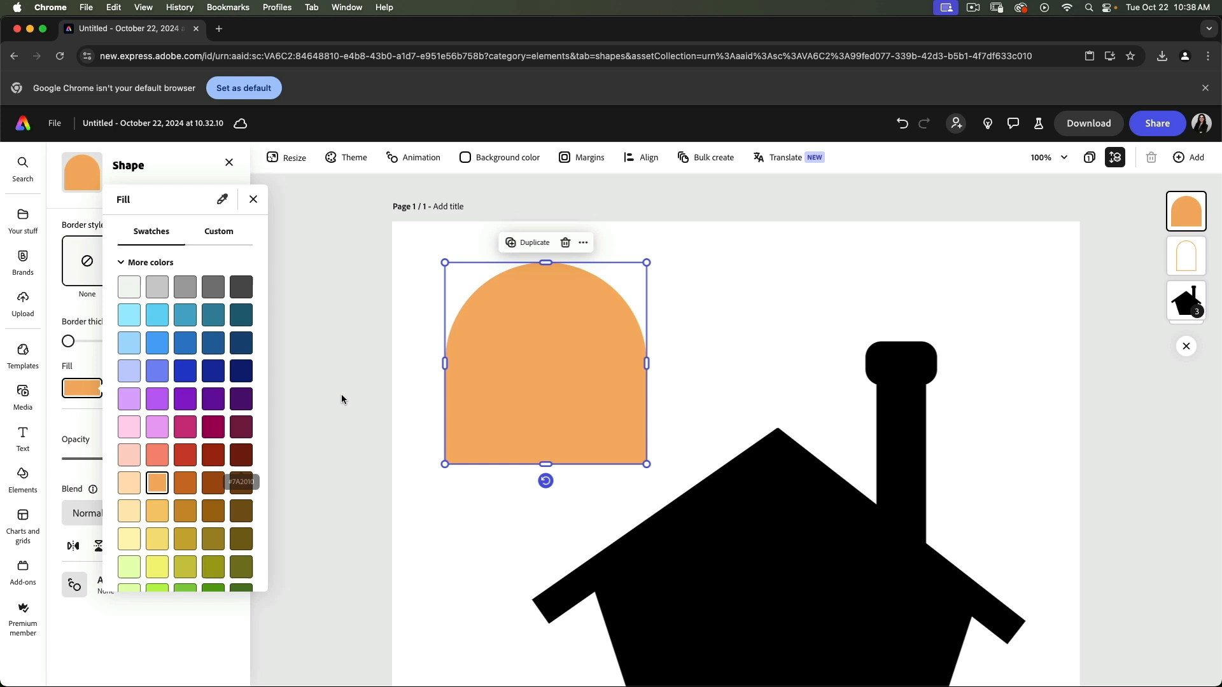
{"action": "left_click", "coordinate": [446, 264]}
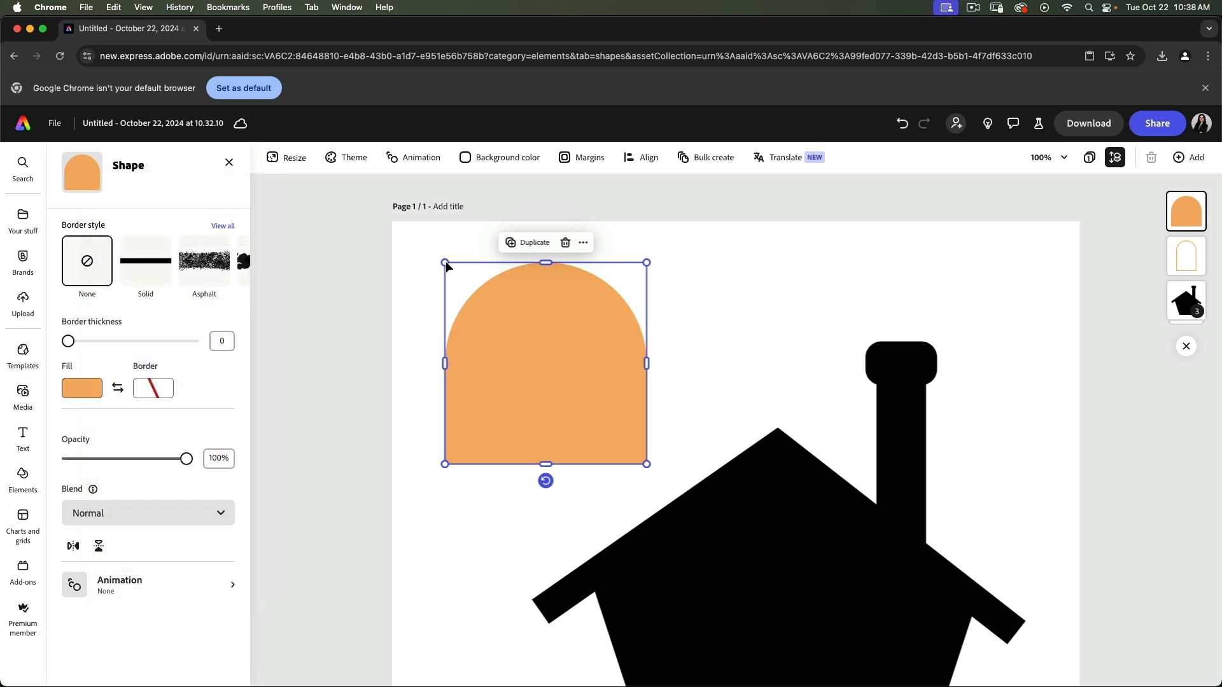
Step: Add a plain straight line from the shapes collection and place it horizontally across the middle of the orange arch
{"action": "left_click", "coordinate": [230, 165]}
{"action": "scroll", "coordinate": [175, 527], "scroll_direction": "down", "scroll_amount": 10}
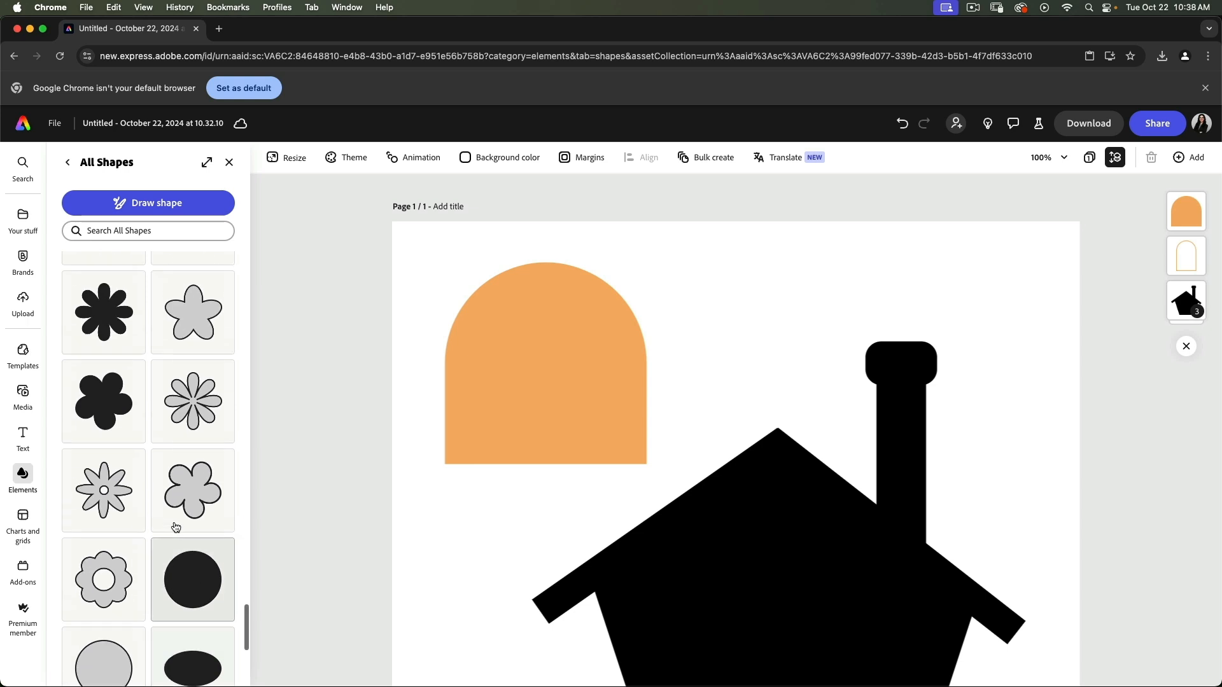
{"action": "scroll", "coordinate": [176, 527], "scroll_direction": "up", "scroll_amount": 10}
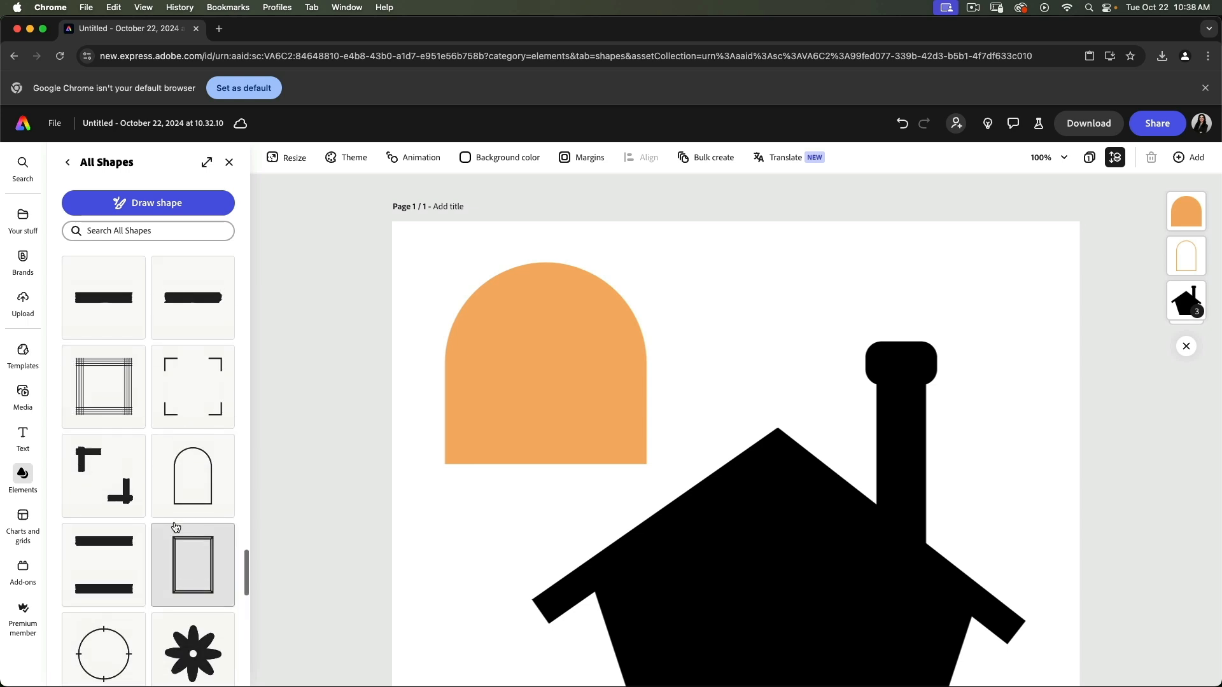
{"action": "scroll", "coordinate": [176, 527], "scroll_direction": "up", "scroll_amount": 2}
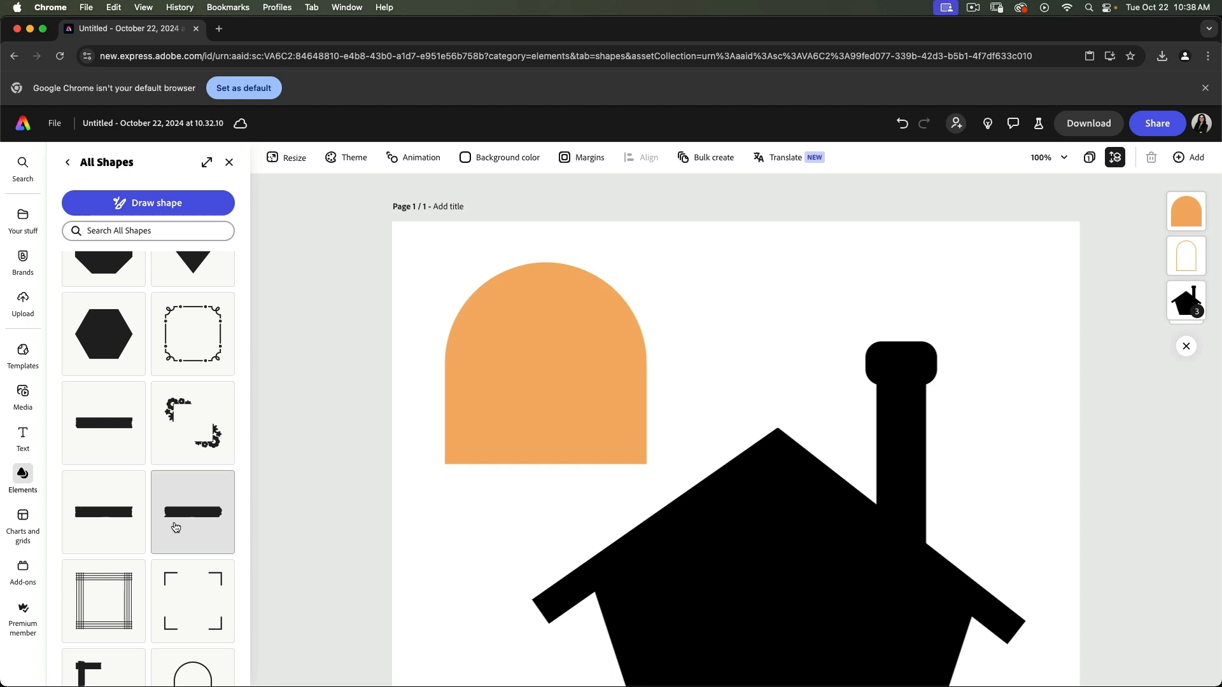
{"action": "scroll", "coordinate": [175, 527], "scroll_direction": "up", "scroll_amount": 10}
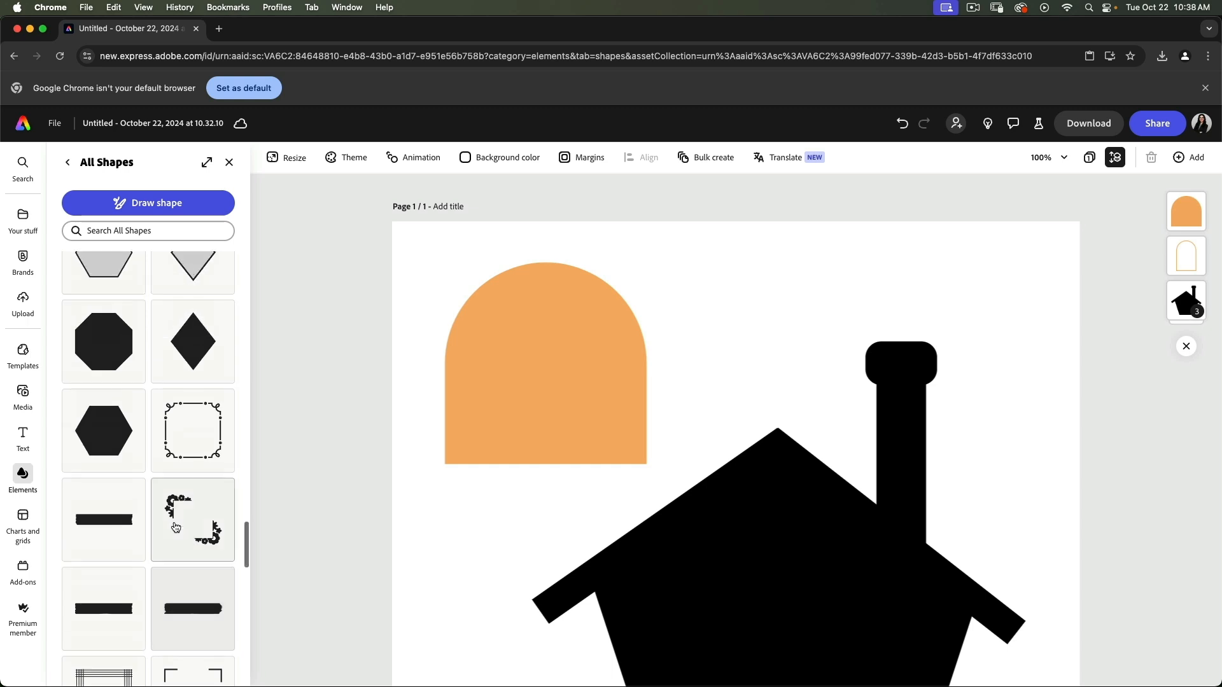
{"action": "scroll", "coordinate": [176, 527], "scroll_direction": "up", "scroll_amount": 15}
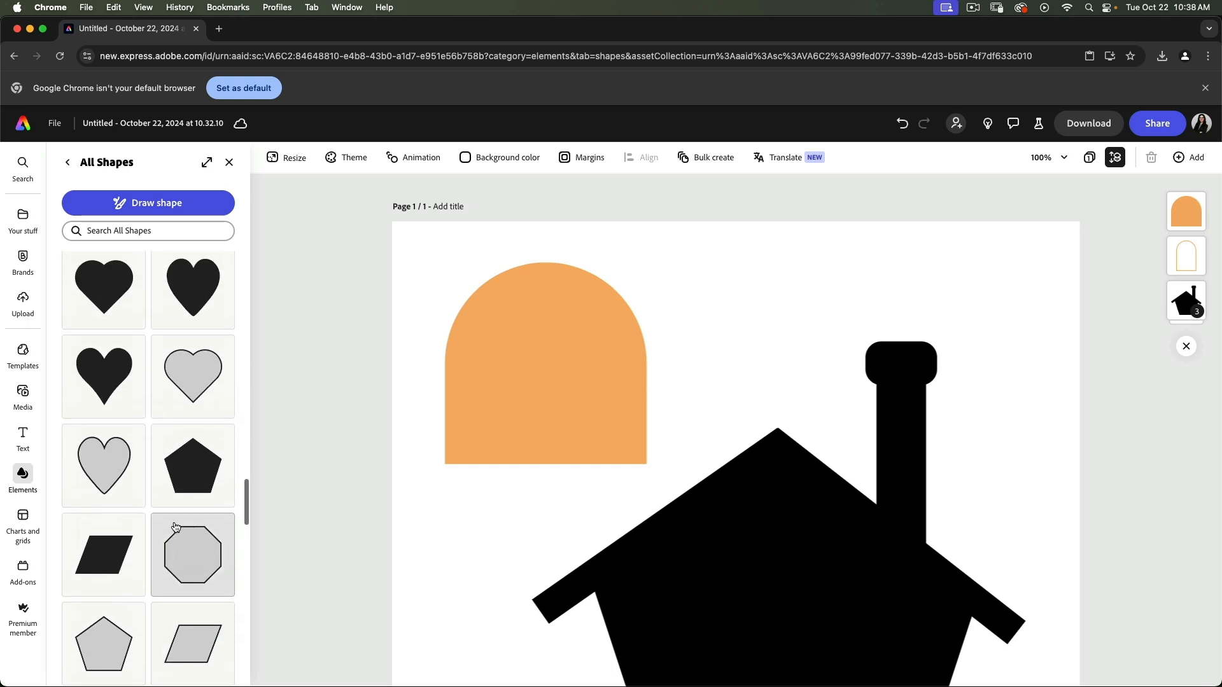
{"action": "scroll", "coordinate": [175, 527], "scroll_direction": "up", "scroll_amount": 1}
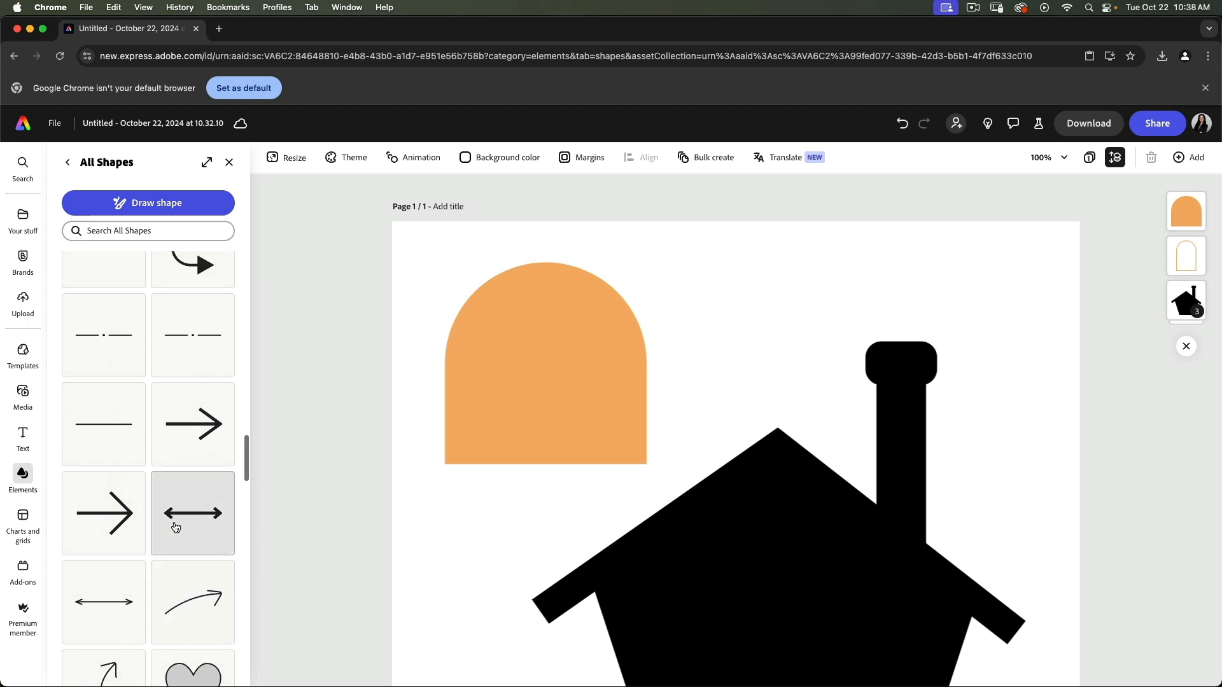
{"action": "left_click", "coordinate": [102, 425]}
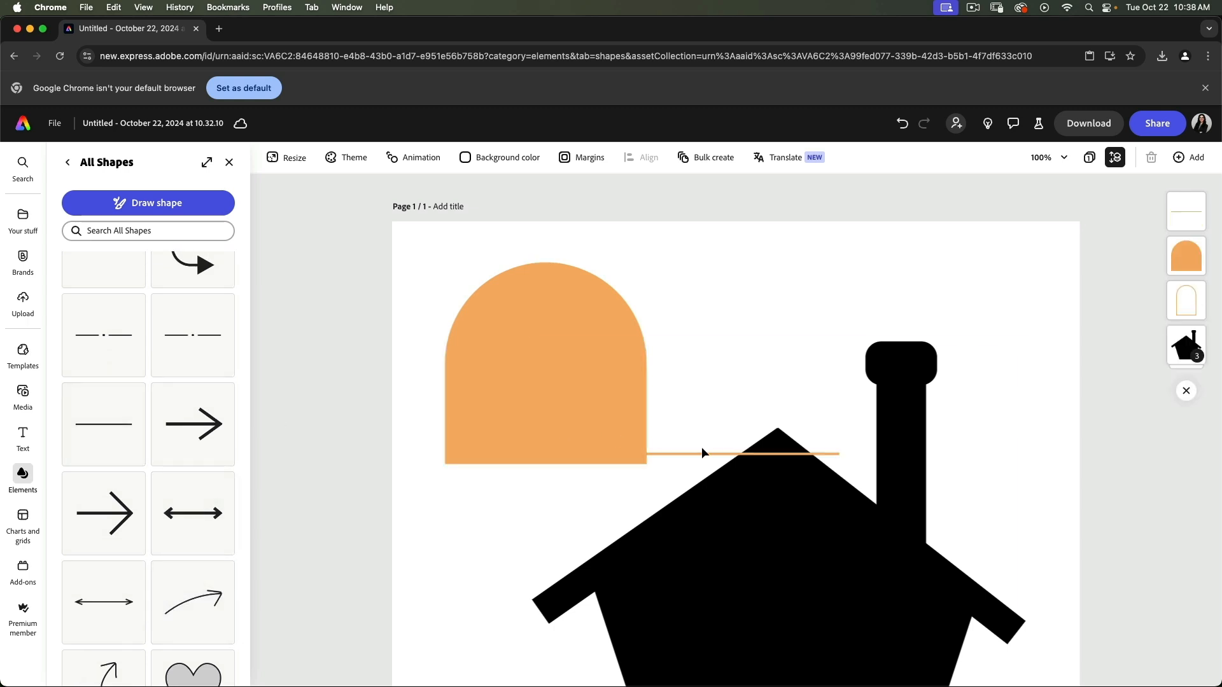
{"action": "left_click_drag", "start_coordinate": [705, 457], "coordinate": [507, 368]}
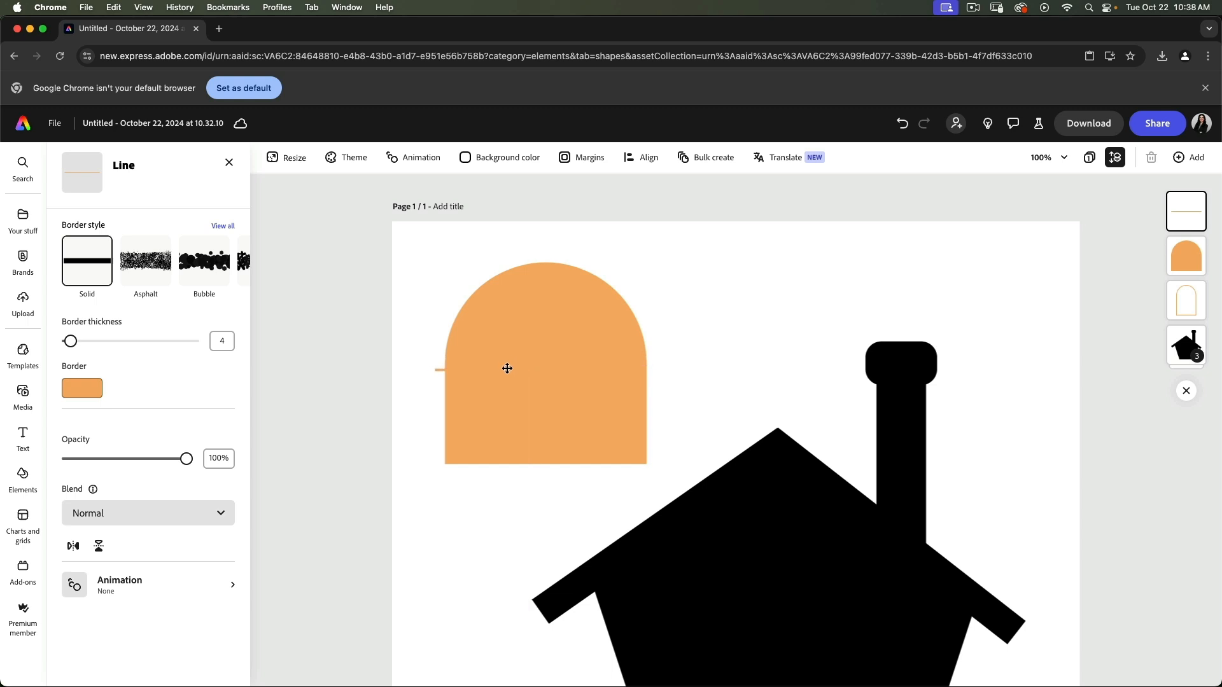
Step: Color the horizontal line black and fit it to the full width of the orange arch
{"action": "left_click", "coordinate": [80, 389]}
{"action": "left_click", "coordinate": [128, 356]}
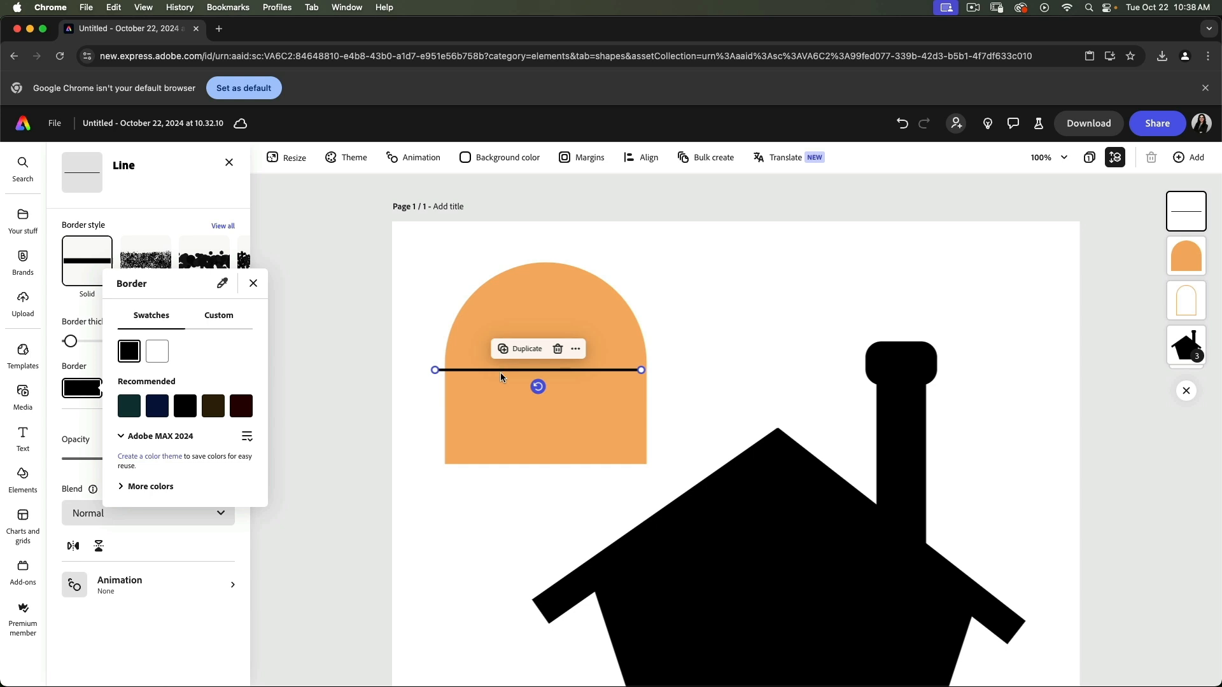
{"action": "left_click_drag", "start_coordinate": [501, 377], "coordinate": [445, 371]}
{"action": "left_click", "coordinate": [708, 372]}
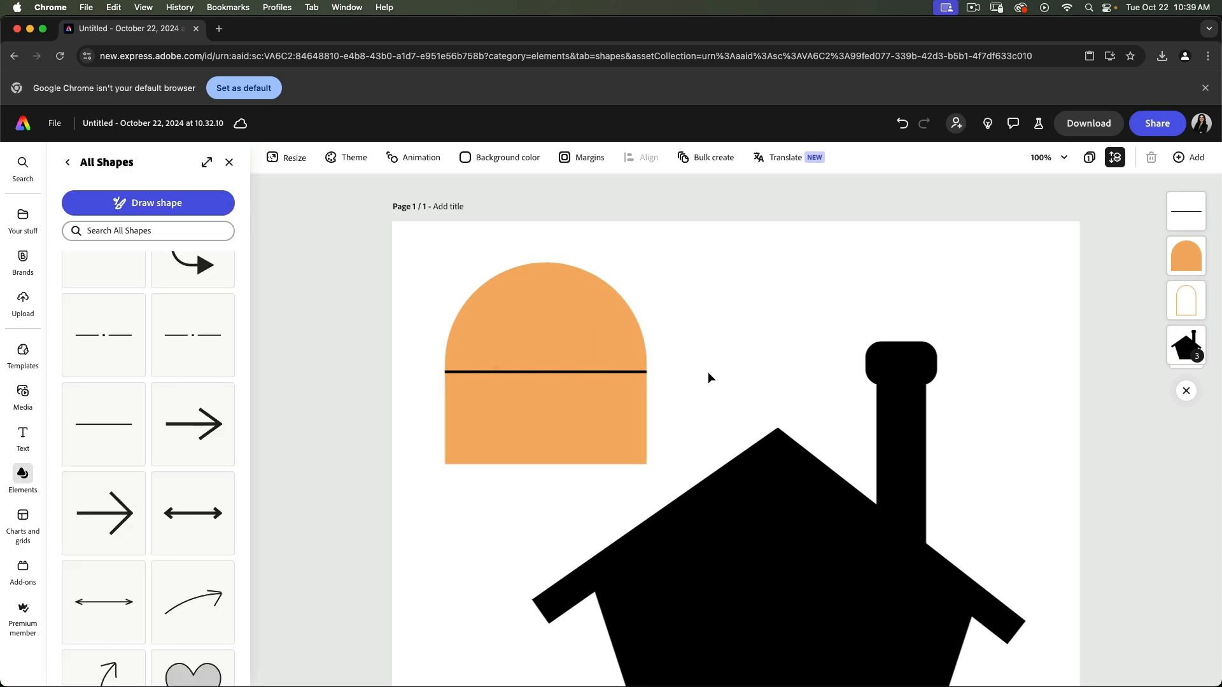
Step: Duplicate the black line, rotate the copy to vertical, and center it on the orange arch to form a window cross
{"action": "left_click", "coordinate": [530, 372]}
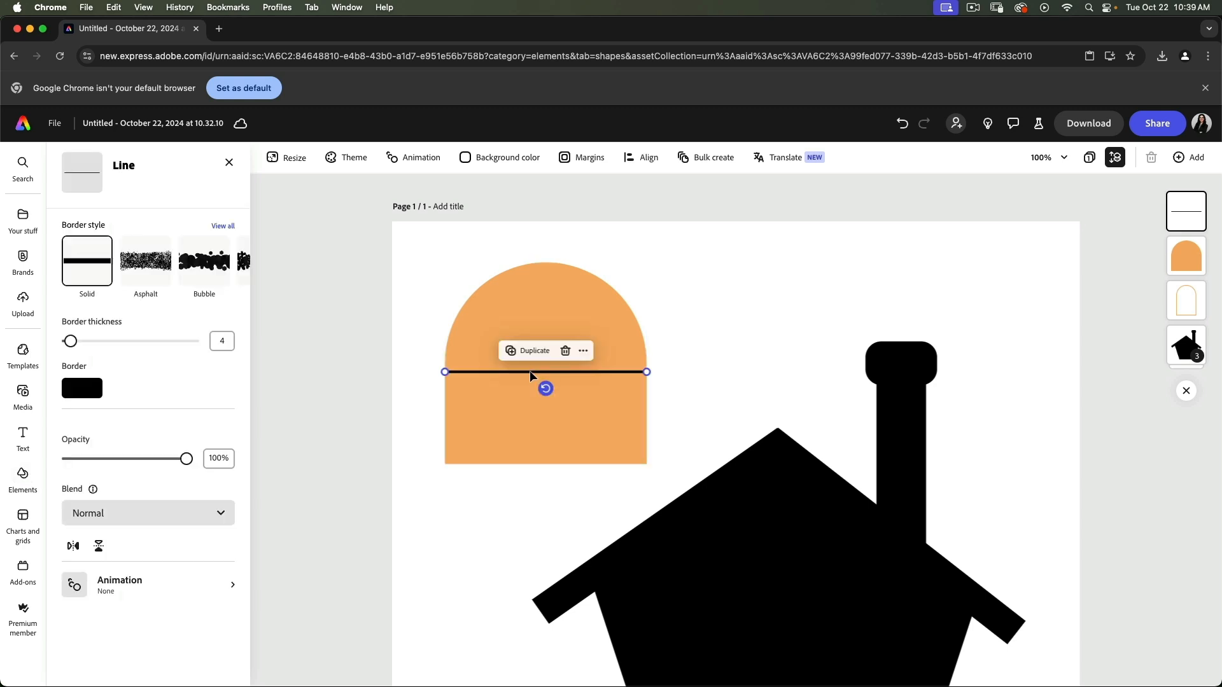
{"action": "left_click", "coordinate": [536, 356]}
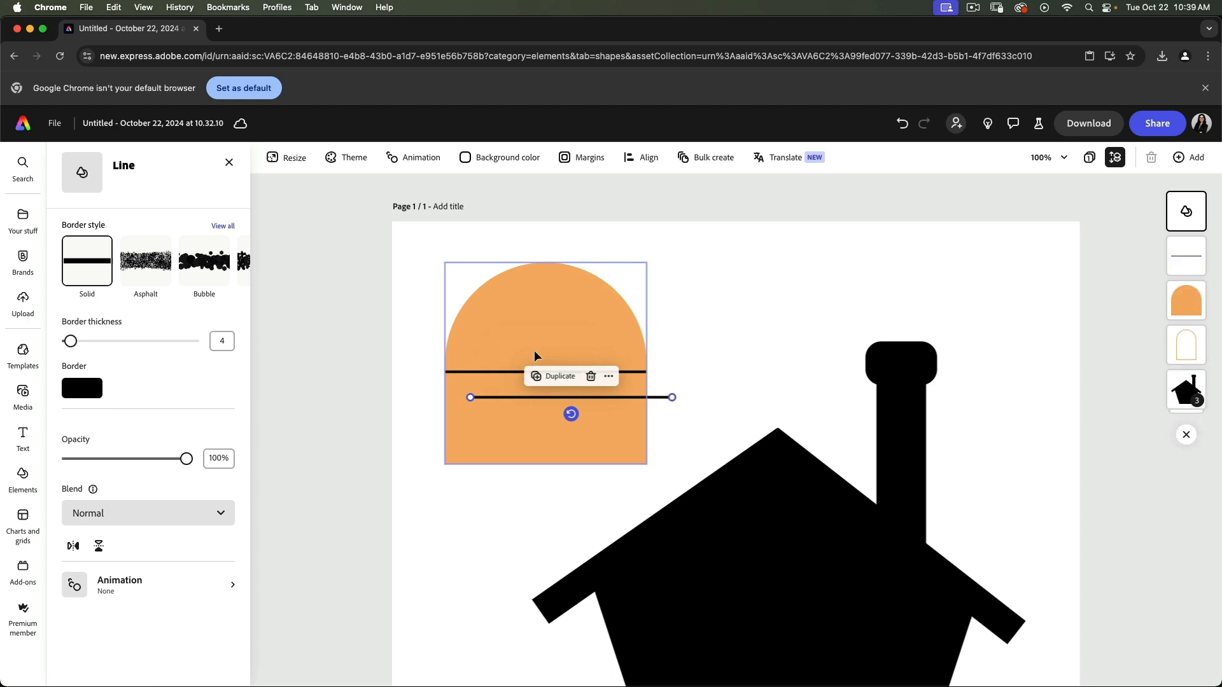
{"action": "left_click_drag", "start_coordinate": [572, 414], "coordinate": [550, 377]}
{"action": "left_click", "coordinate": [746, 392]}
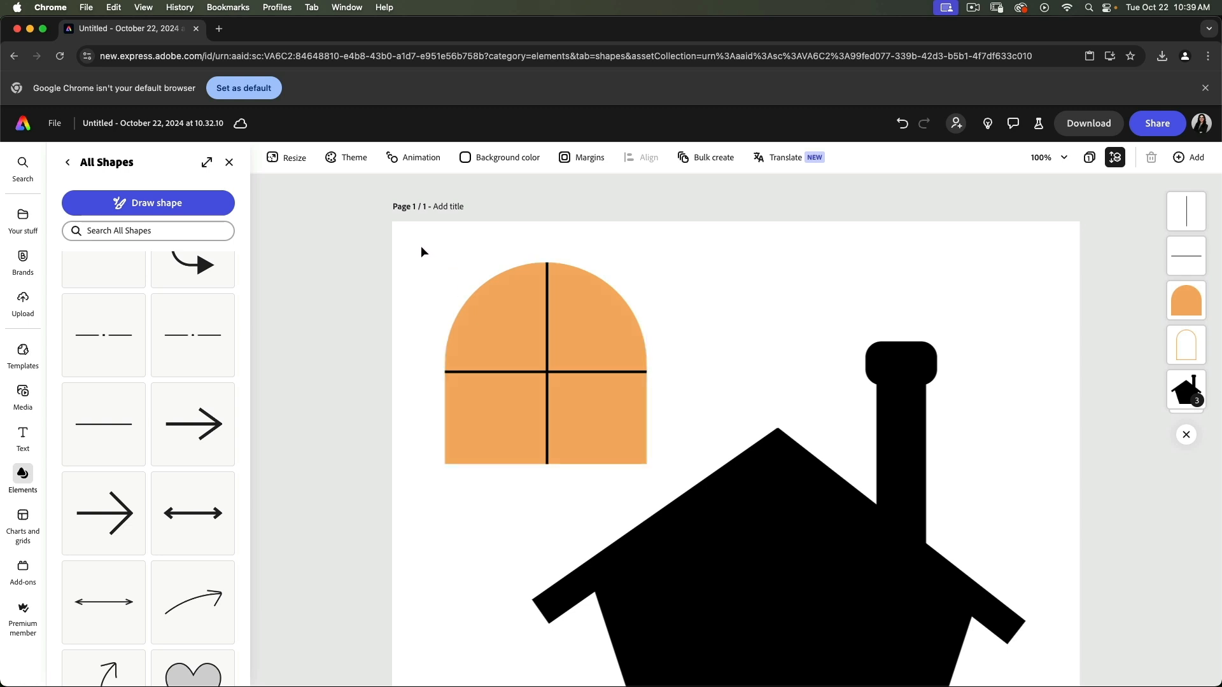
Step: Group the orange arch with its horizontal and vertical black lines into one window, leaving the house out of the selection
{"action": "left_click_drag", "start_coordinate": [421, 246], "coordinate": [667, 470]}
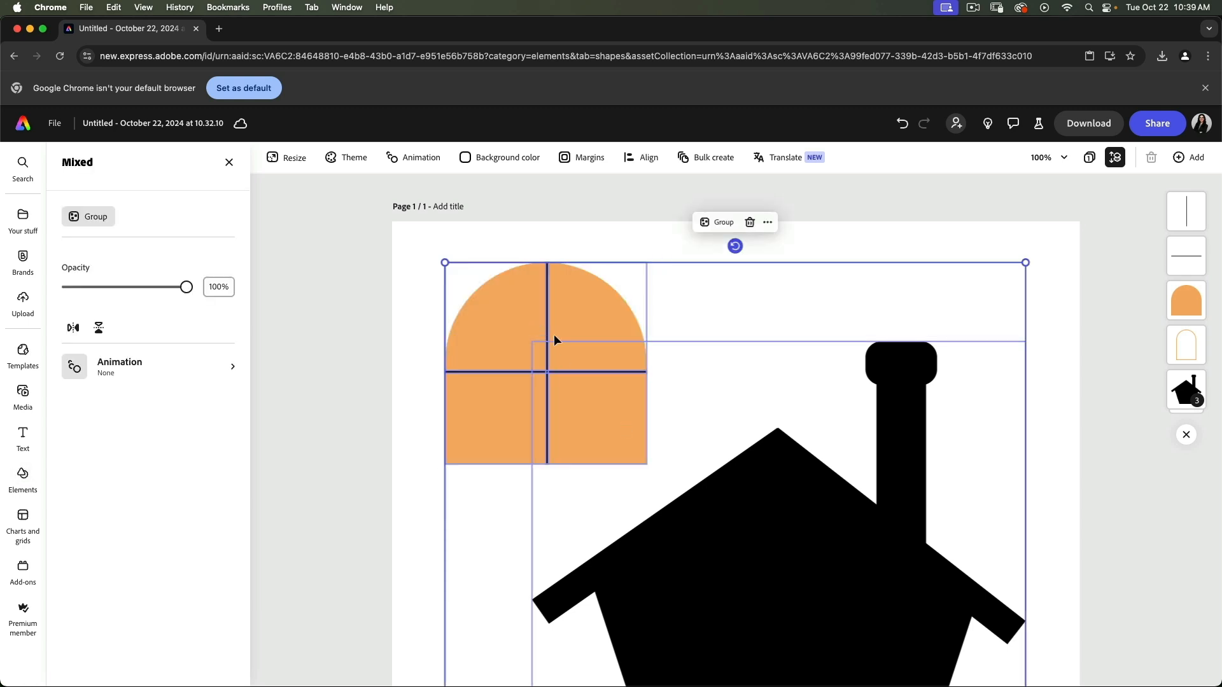
{"action": "left_click", "coordinate": [416, 418]}
{"action": "left_click_drag", "start_coordinate": [434, 259], "coordinate": [598, 446]}
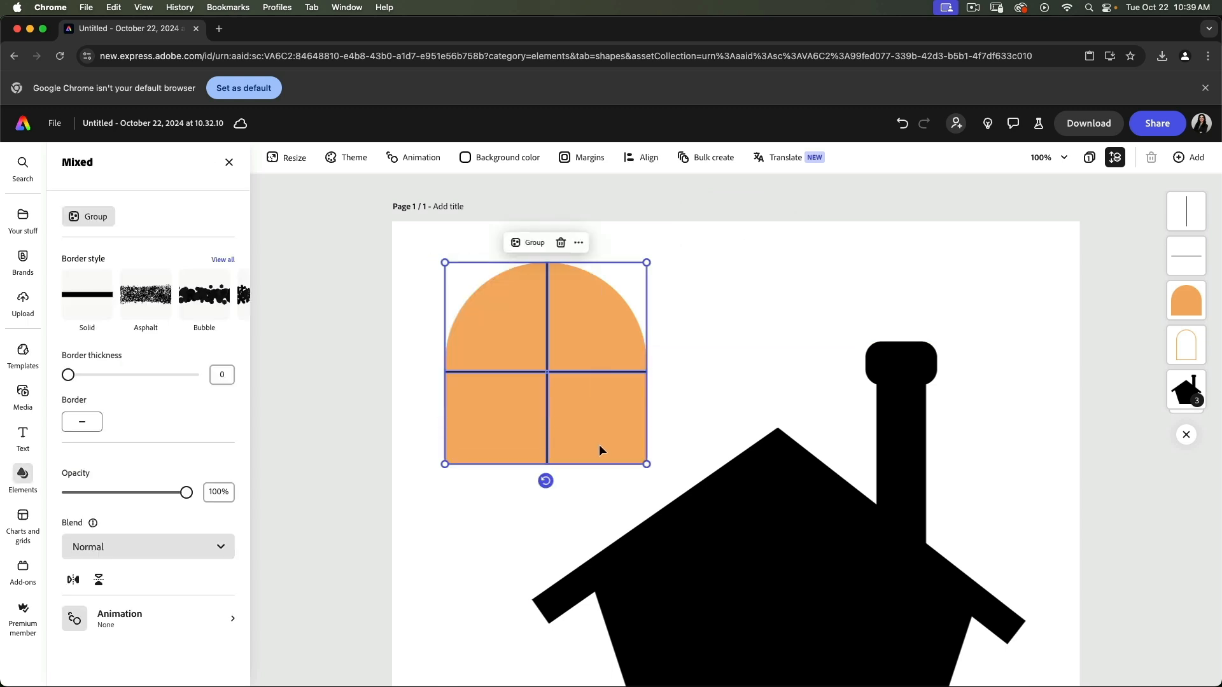
{"action": "left_click", "coordinate": [528, 244]}
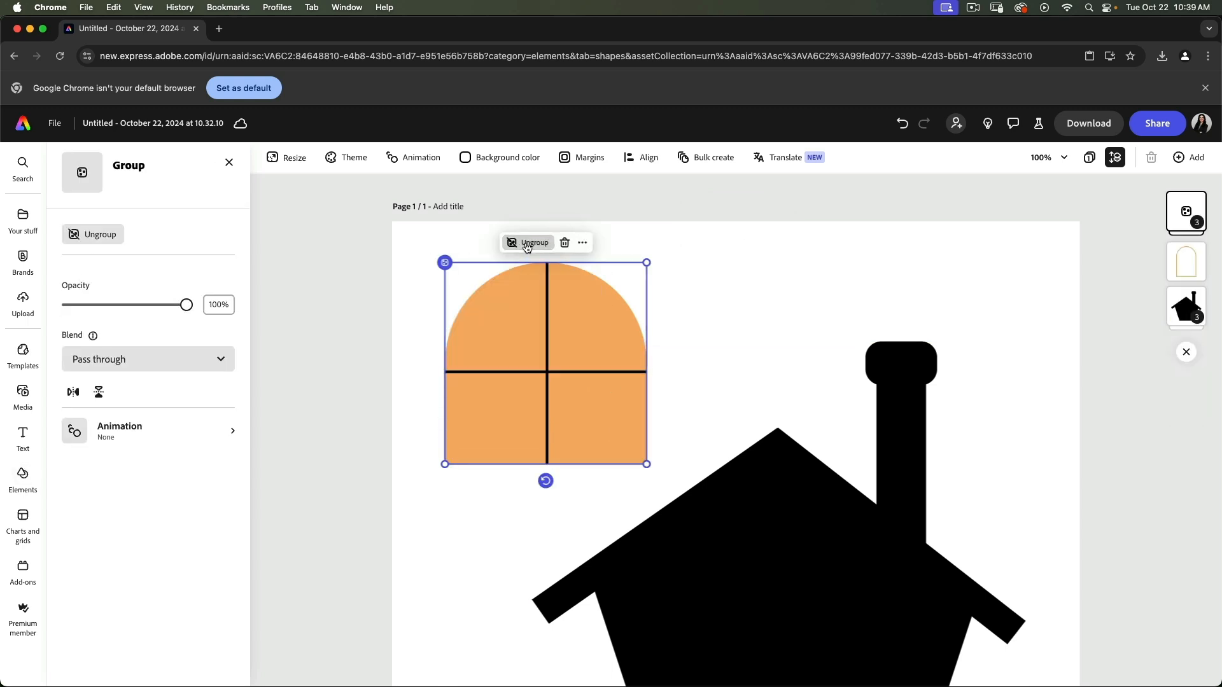
Step: Set the page zoom to 75% and place the window group, scaled down, on the house's left side above the door
{"action": "left_click", "coordinate": [1068, 165]}
{"action": "left_click", "coordinate": [1002, 294]}
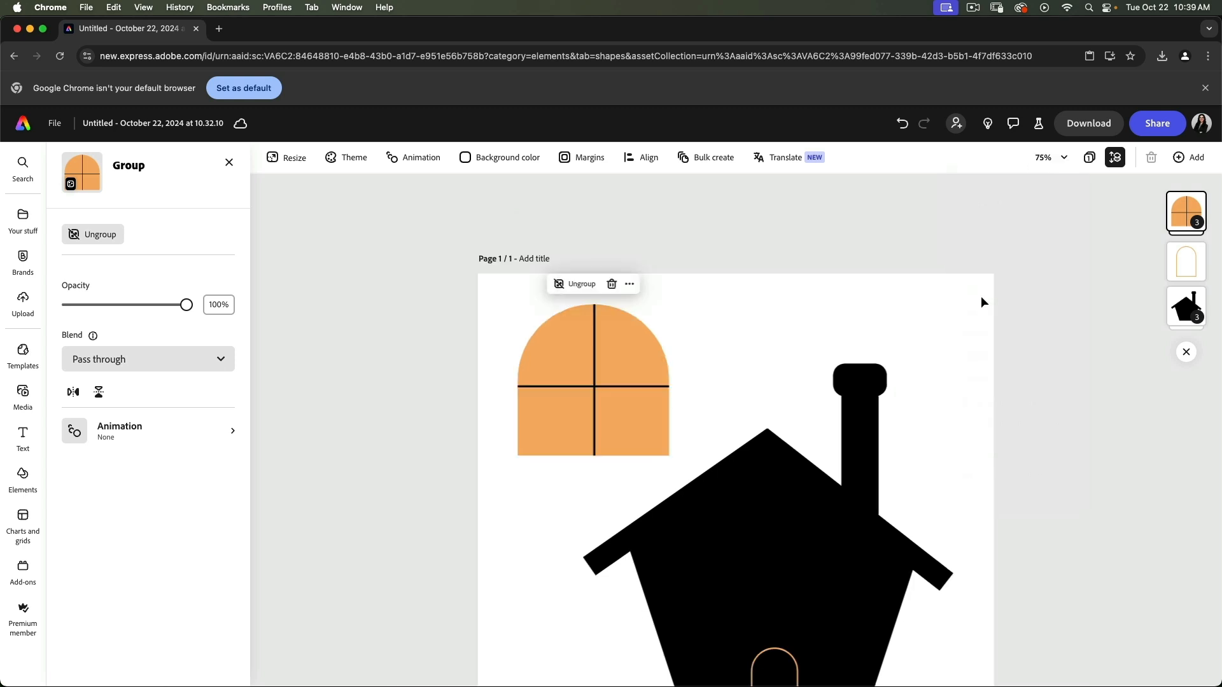
{"action": "scroll", "coordinate": [980, 296], "scroll_direction": "down", "scroll_amount": 3}
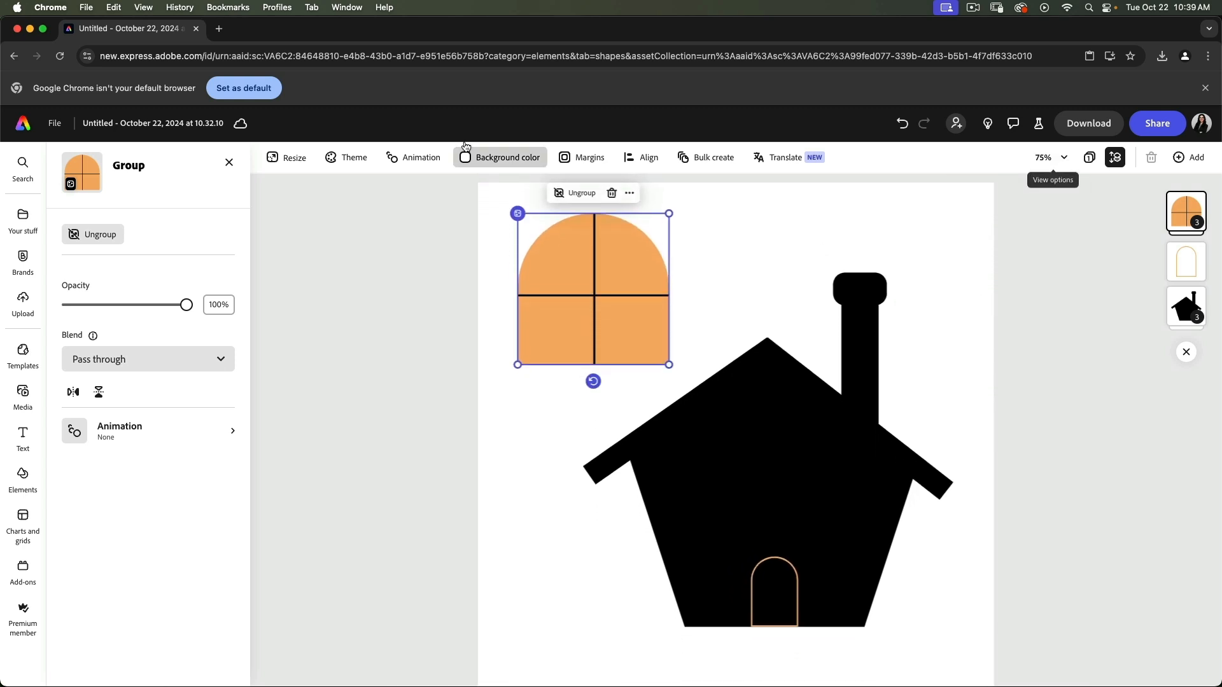
{"action": "left_click_drag", "start_coordinate": [579, 284], "coordinate": [723, 459]}
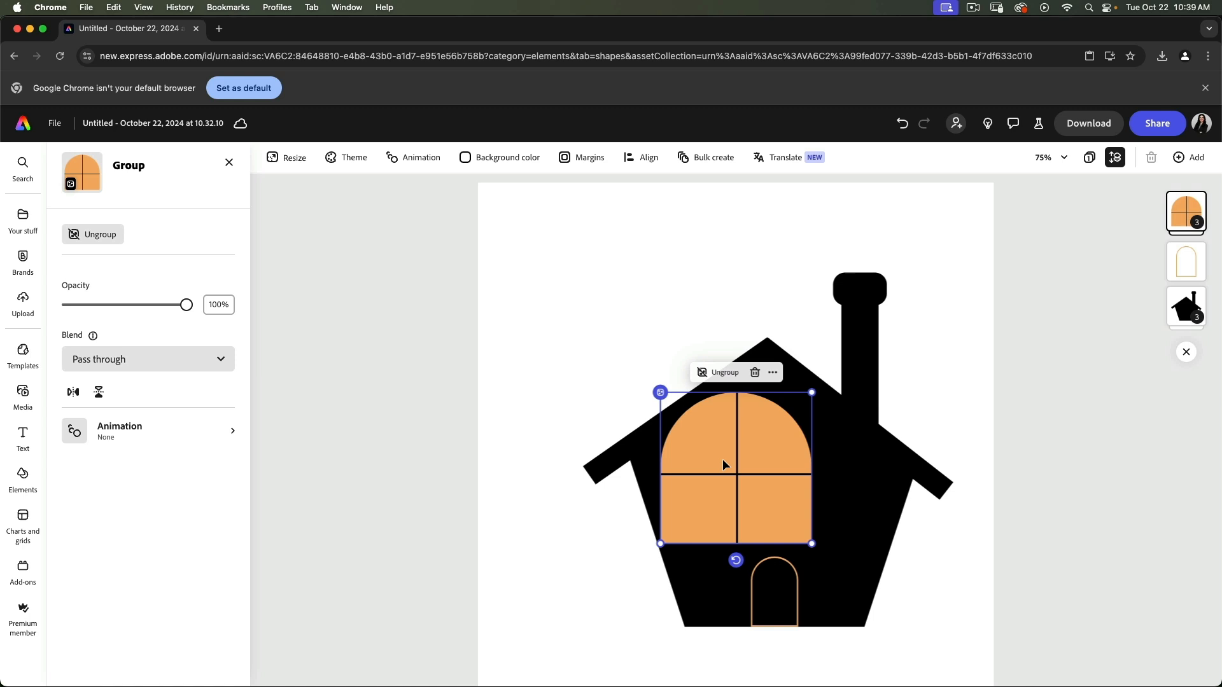
{"action": "left_click_drag", "start_coordinate": [812, 393], "coordinate": [702, 476]}
{"action": "left_click_drag", "start_coordinate": [697, 526], "coordinate": [725, 498]}
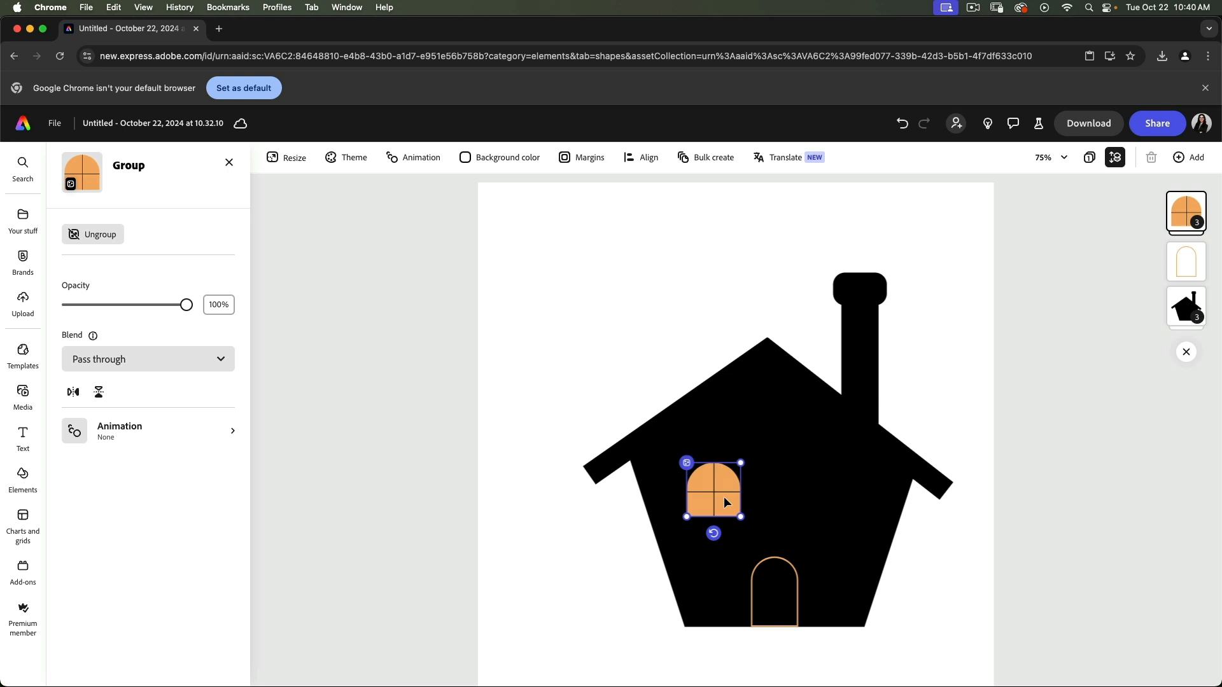
{"action": "double_click", "coordinate": [723, 497]}
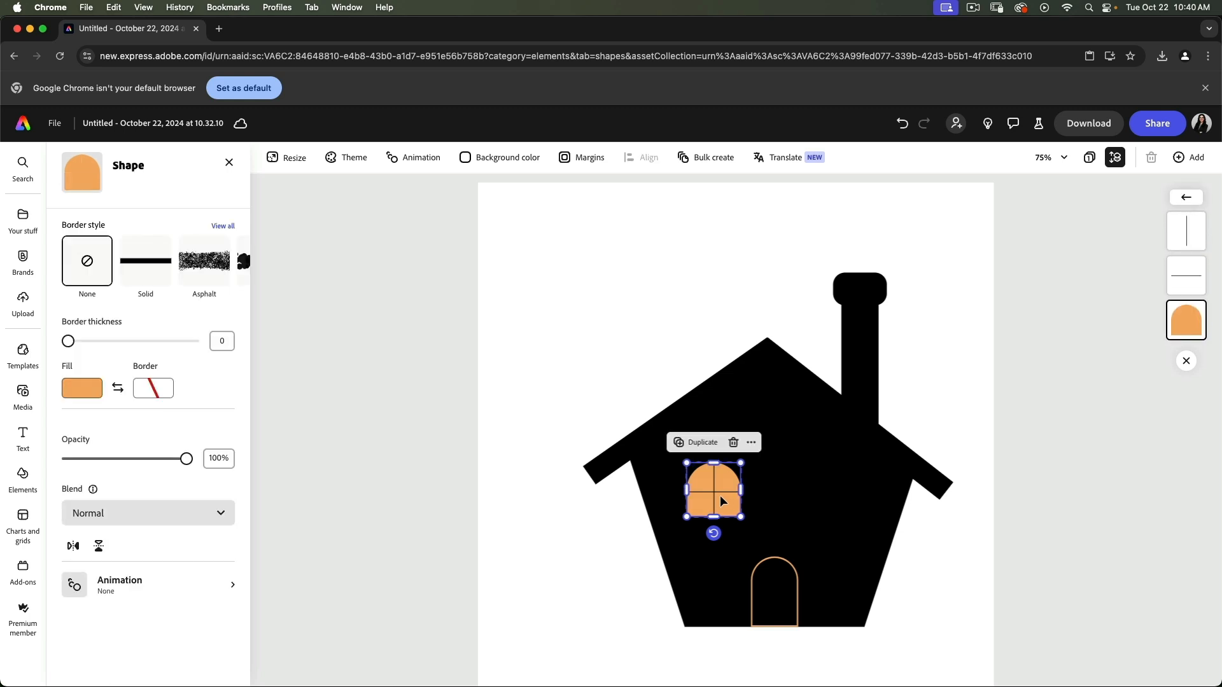
{"action": "left_click", "coordinate": [707, 444]}
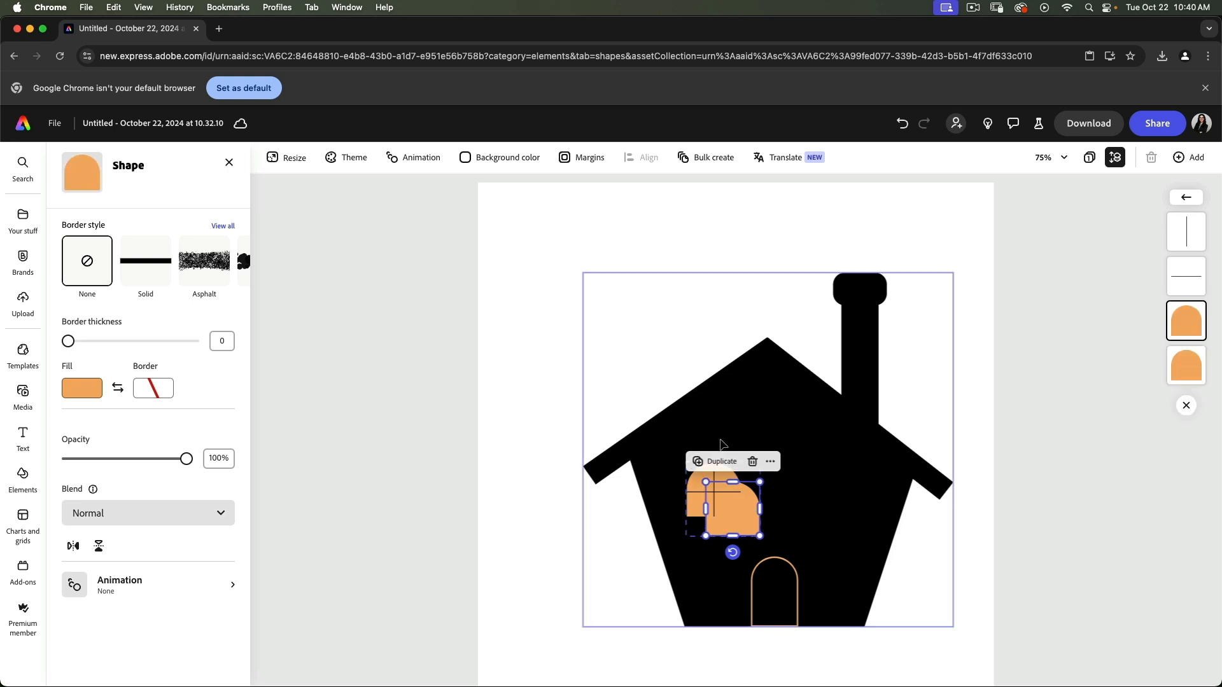
{"action": "left_click", "coordinate": [902, 125]}
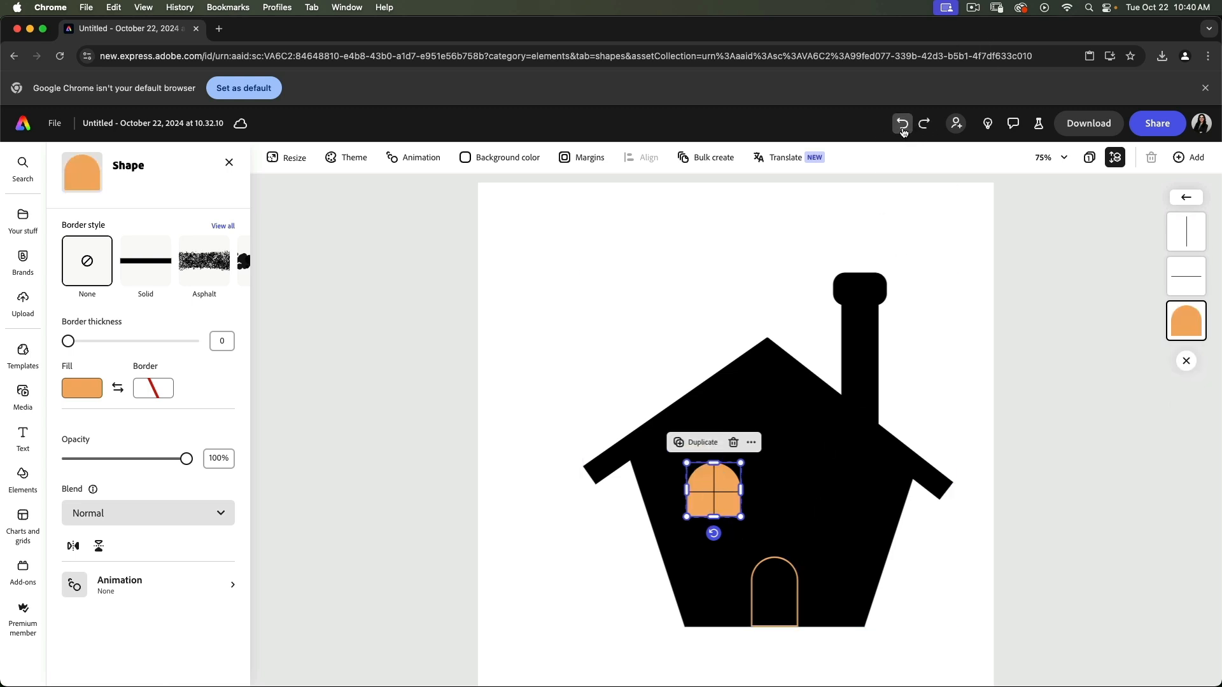
Step: Copy the whole window group, paste it, and place the copy on the house's right side, level with the first window
{"action": "left_click", "coordinate": [708, 477]}
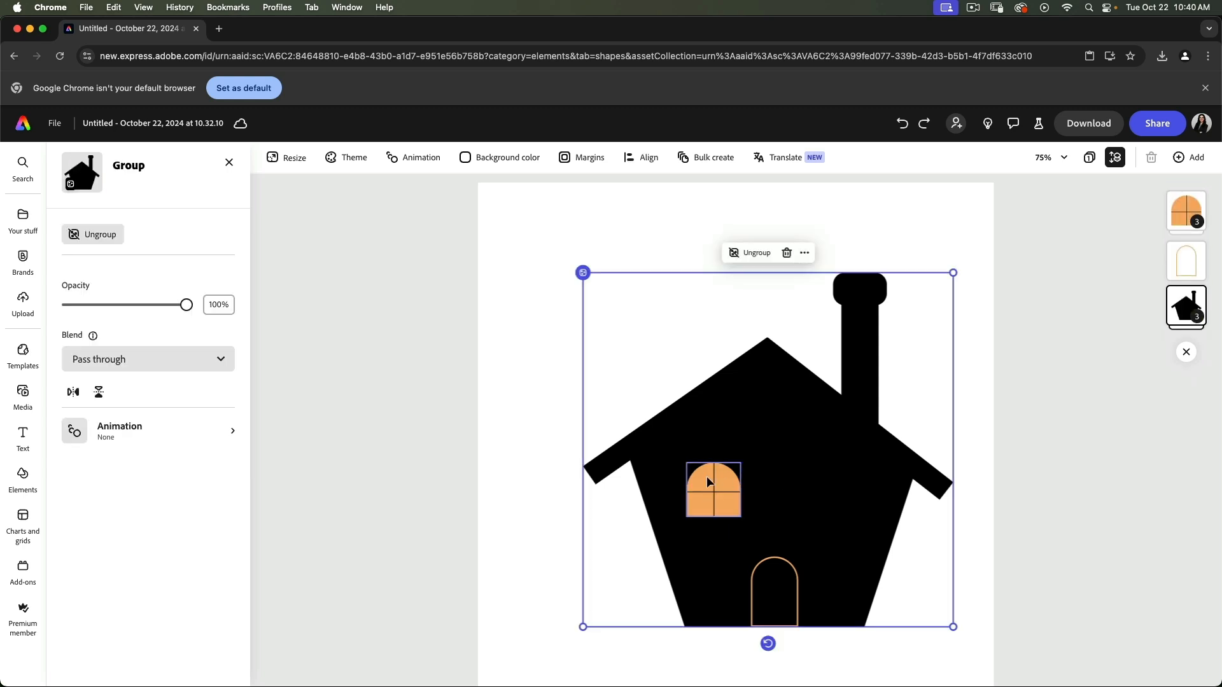
{"action": "left_click", "coordinate": [697, 475]}
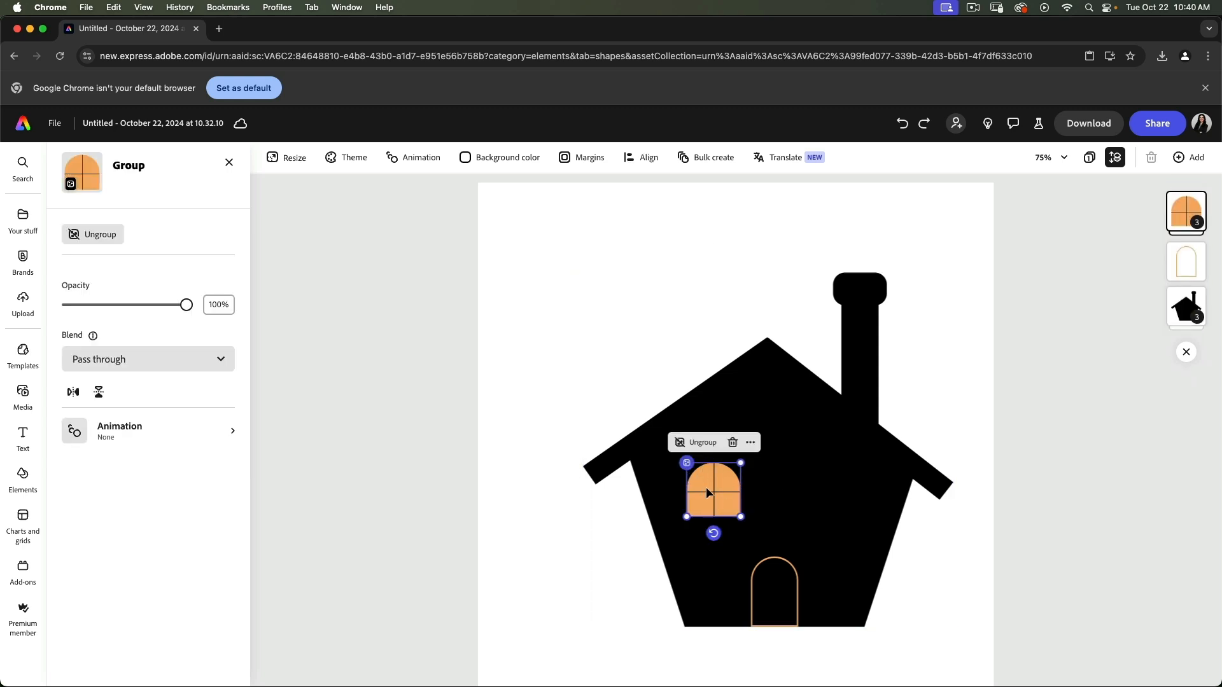
{"action": "right_click", "coordinate": [707, 482]}
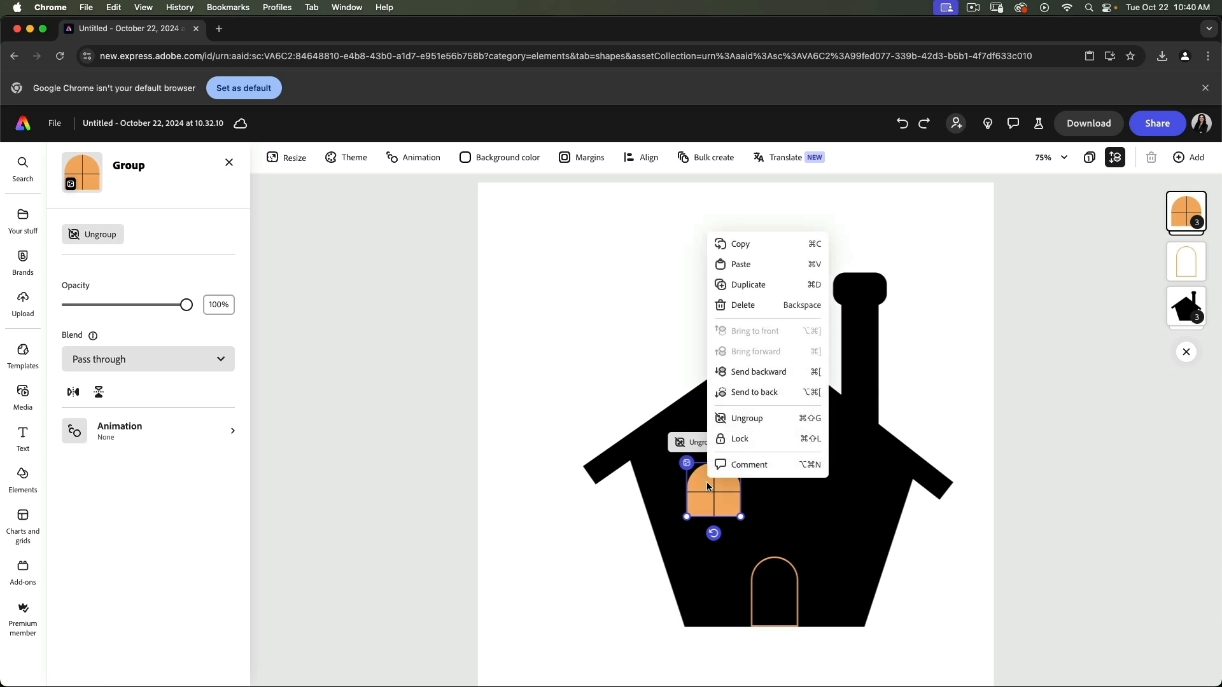
{"action": "left_click", "coordinate": [749, 243]}
{"action": "left_click", "coordinate": [797, 509]}
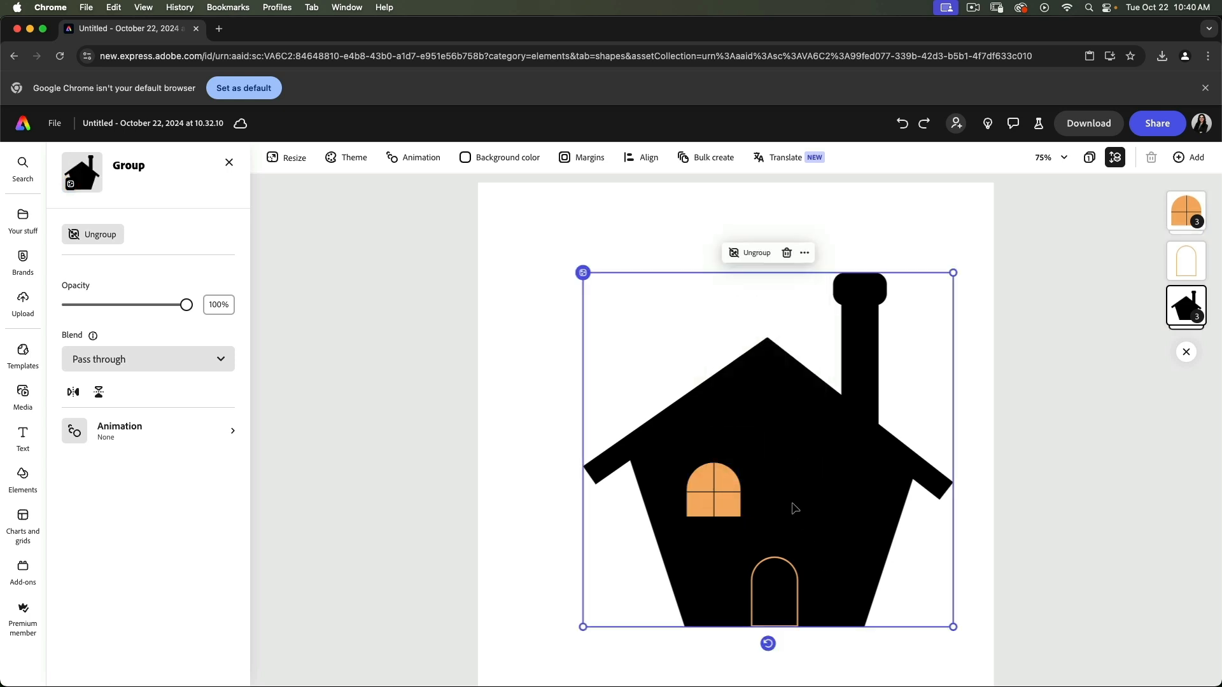
{"action": "left_click", "coordinate": [799, 494]}
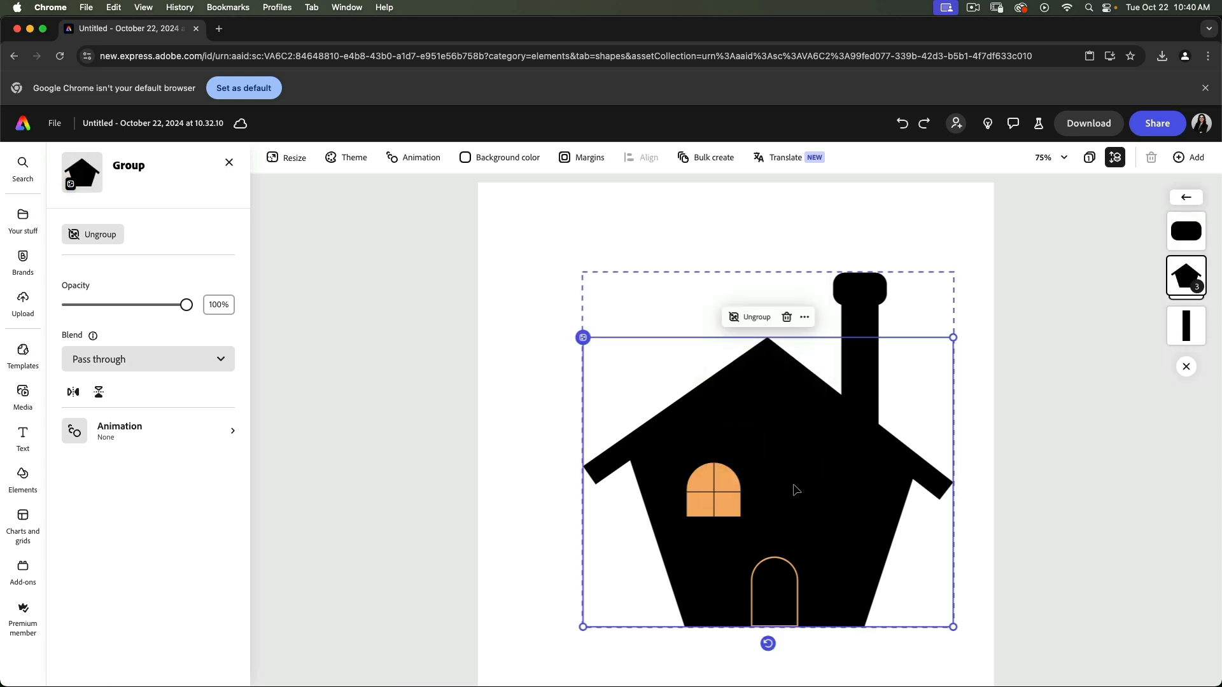
{"action": "right_click", "coordinate": [795, 490]}
{"action": "left_click", "coordinate": [839, 263]}
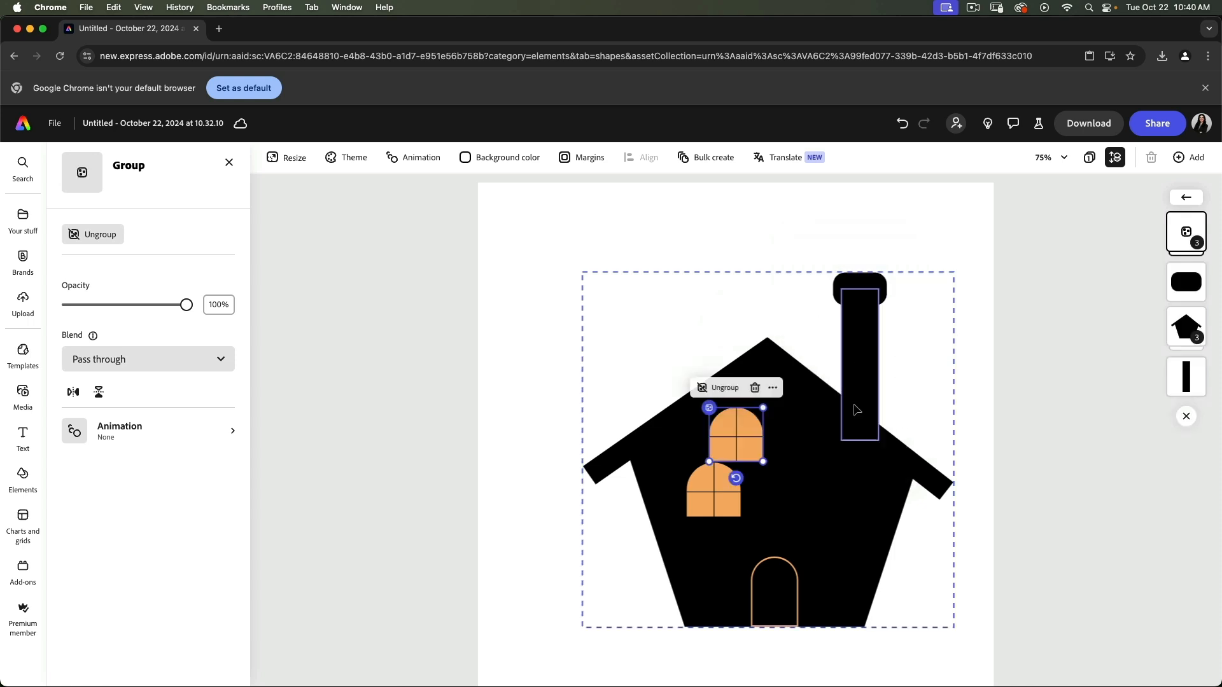
{"action": "left_click_drag", "start_coordinate": [736, 443], "coordinate": [828, 490]}
{"action": "left_click", "coordinate": [1109, 566]}
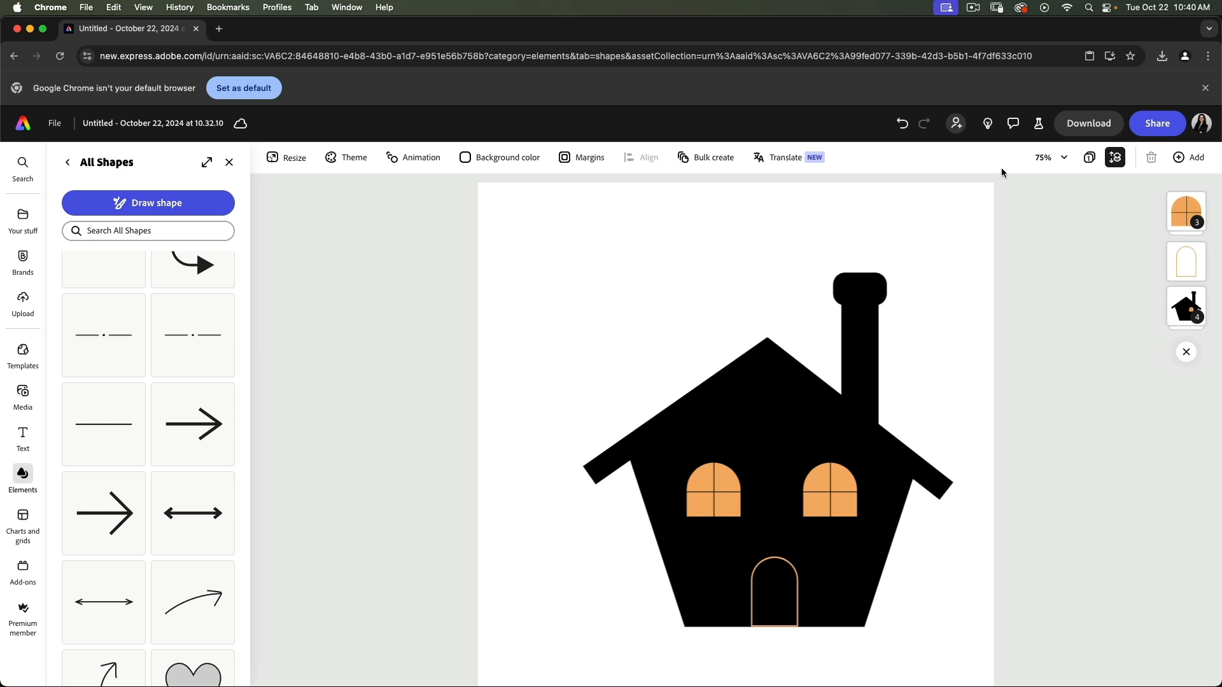
Step: Zoom the page to 50%, add the solid ellipse from the shapes collection, and fill it with black
{"action": "left_click", "coordinate": [1053, 157]}
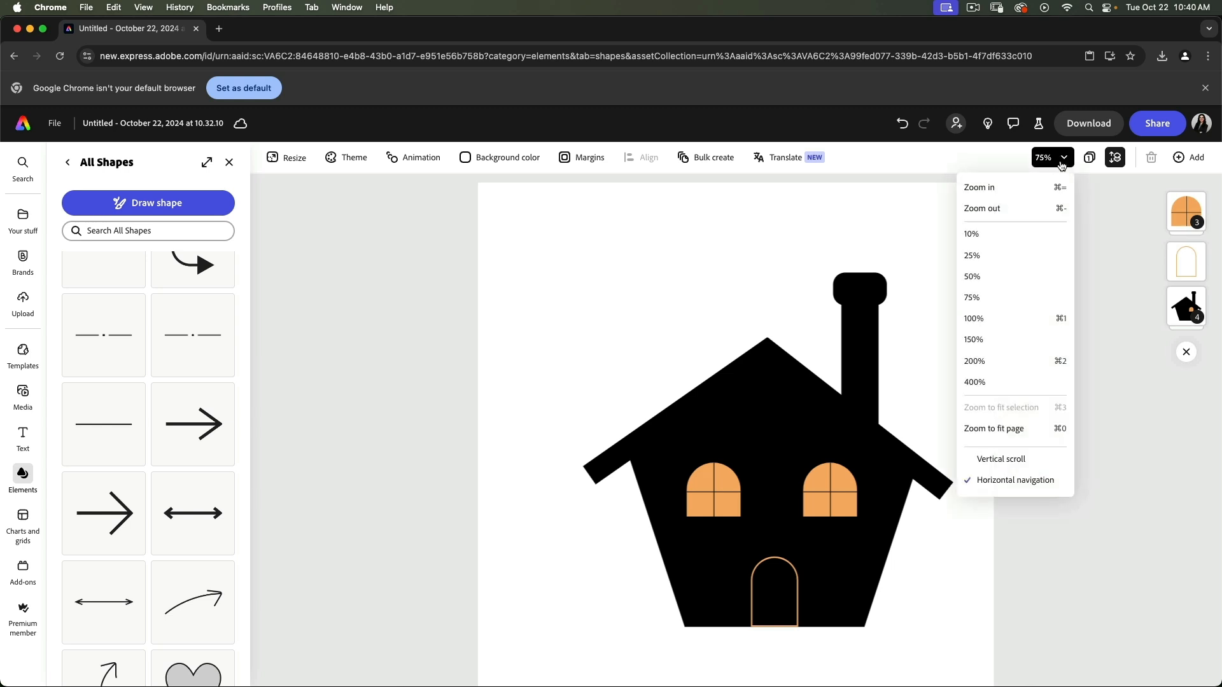
{"action": "left_click", "coordinate": [999, 283]}
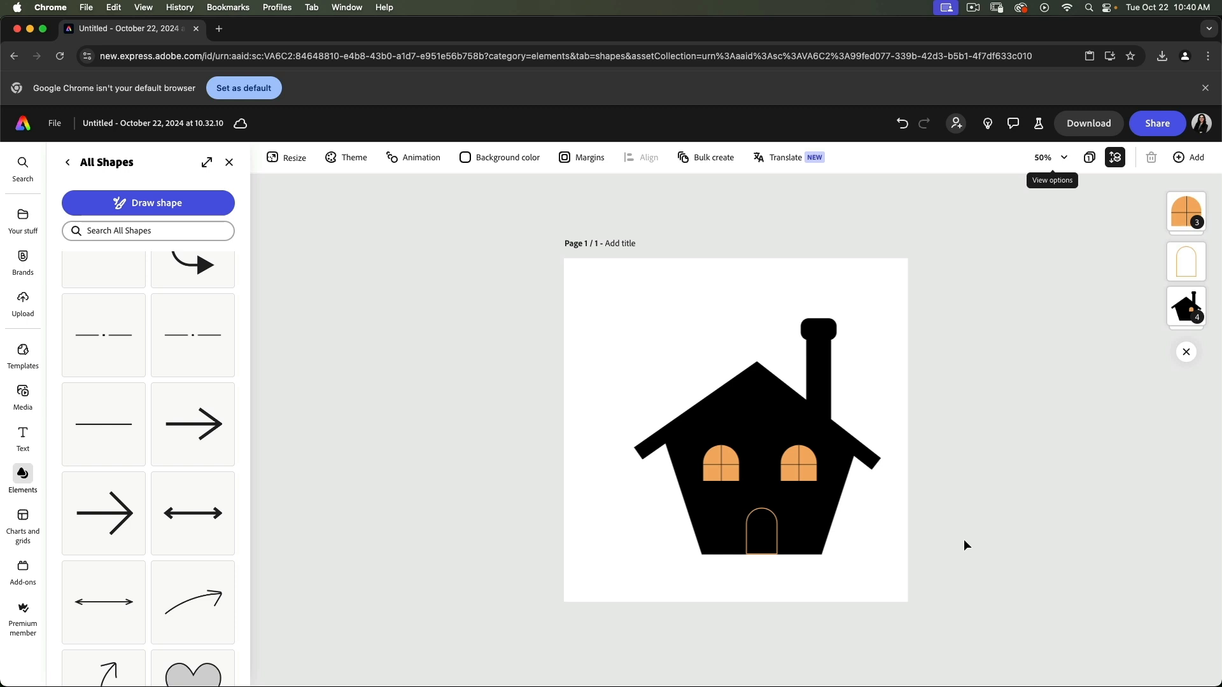
{"action": "scroll", "coordinate": [187, 552], "scroll_direction": "down", "scroll_amount": 5}
{"action": "scroll", "coordinate": [188, 553], "scroll_direction": "down", "scroll_amount": 15}
{"action": "scroll", "coordinate": [188, 552], "scroll_direction": "down", "scroll_amount": 8}
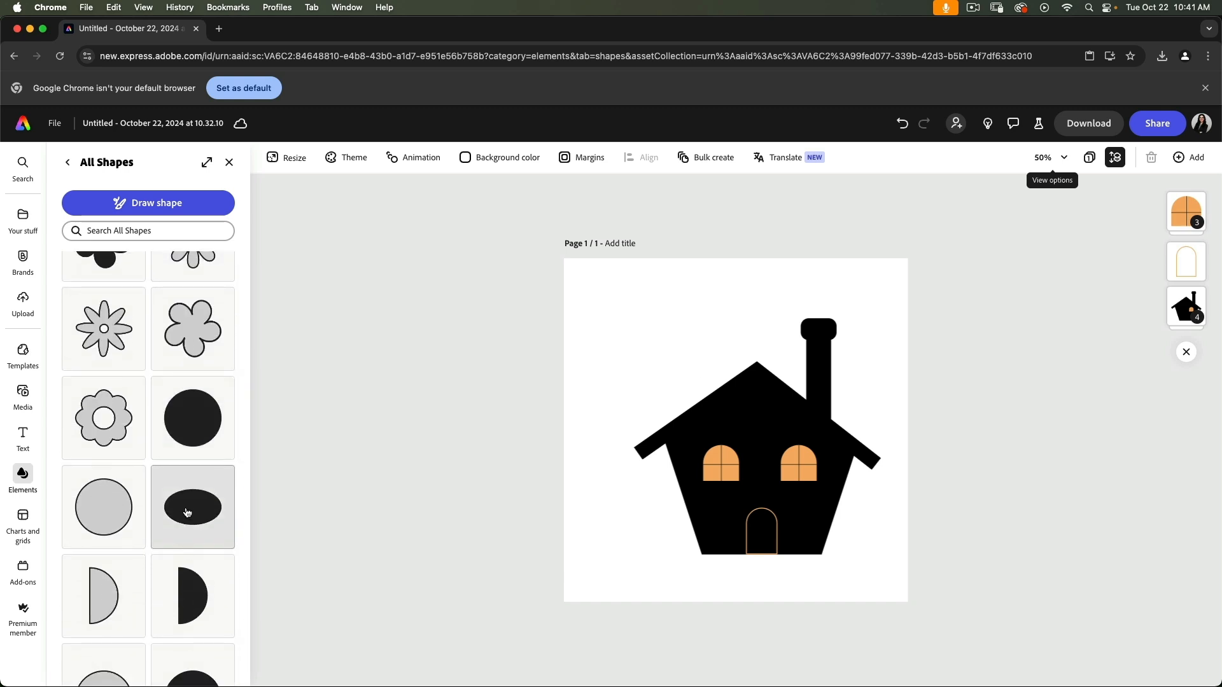
{"action": "left_click", "coordinate": [187, 513]}
{"action": "left_click", "coordinate": [741, 429]}
{"action": "left_click", "coordinate": [87, 387]}
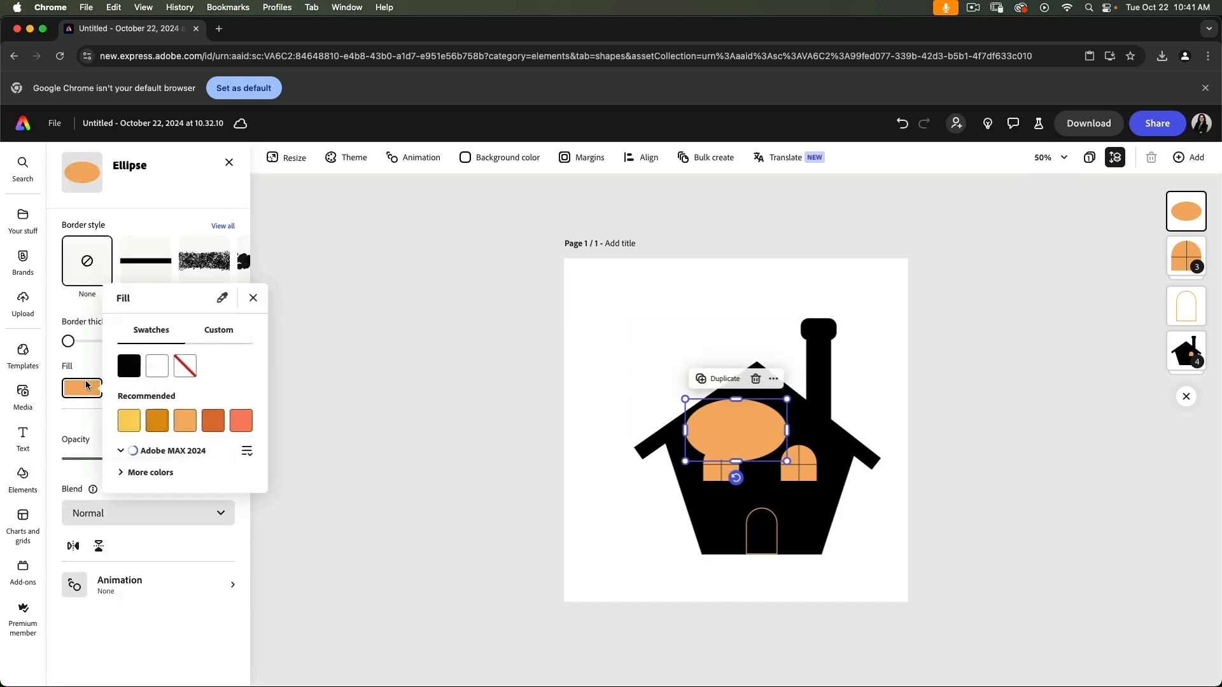
{"action": "left_click", "coordinate": [129, 351]}
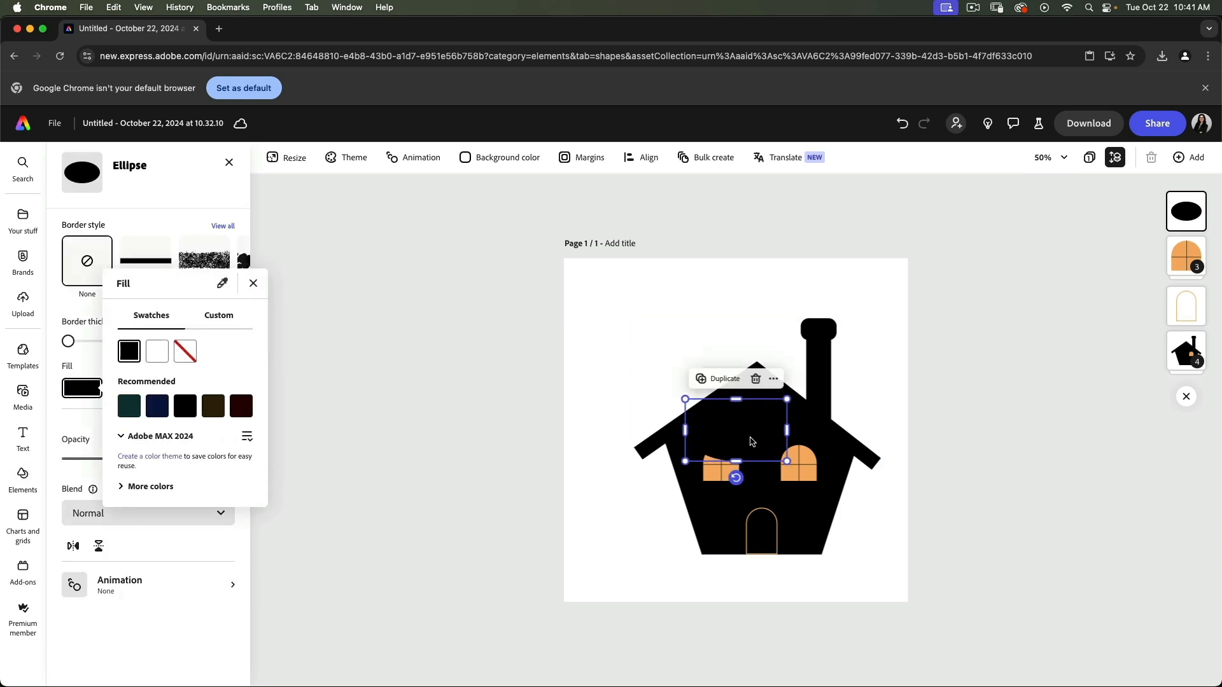
Step: Stretch the black ellipse beyond the page's full width and place it along the bottom edge as a hill beneath the house
{"action": "left_click", "coordinate": [633, 601]}
{"action": "left_click_drag", "start_coordinate": [743, 442], "coordinate": [934, 593]}
{"action": "mouse_move", "coordinate": [743, 561]}
{"action": "left_mouse_down"}
{"action": "mouse_move", "coordinate": [738, 544]}
{"action": "mouse_move", "coordinate": [746, 576]}
{"action": "left_mouse_up"}
{"action": "left_click", "coordinate": [742, 564]}
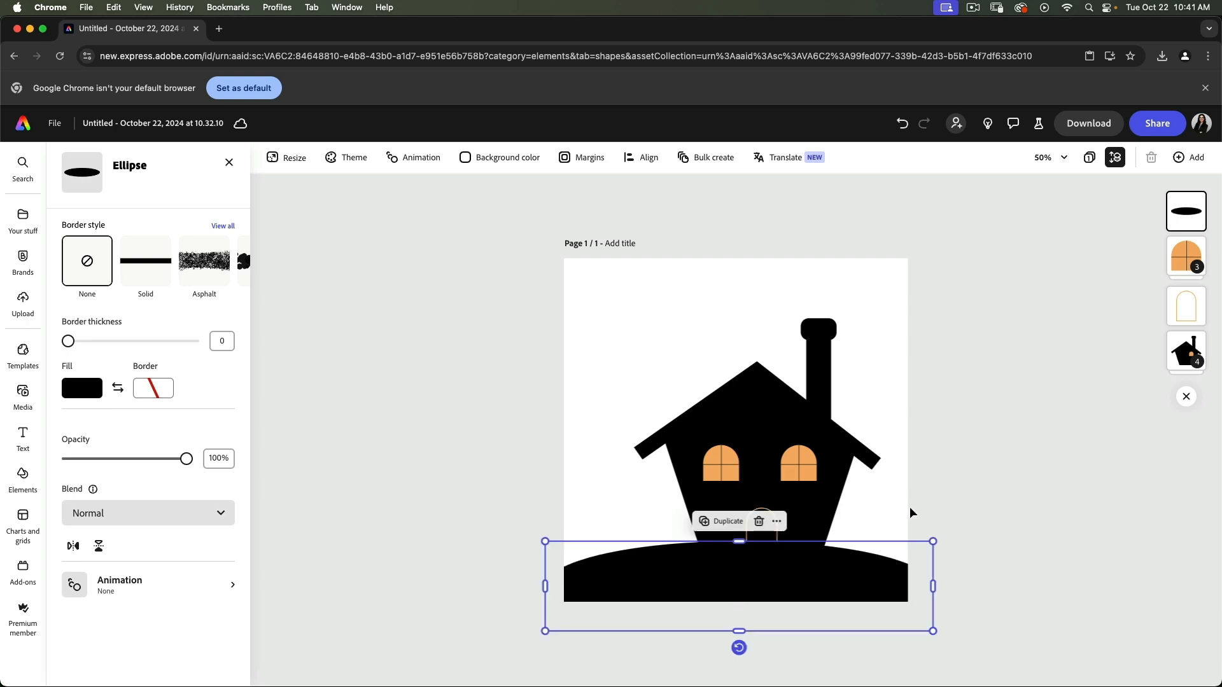
{"action": "left_click", "coordinate": [926, 507]}
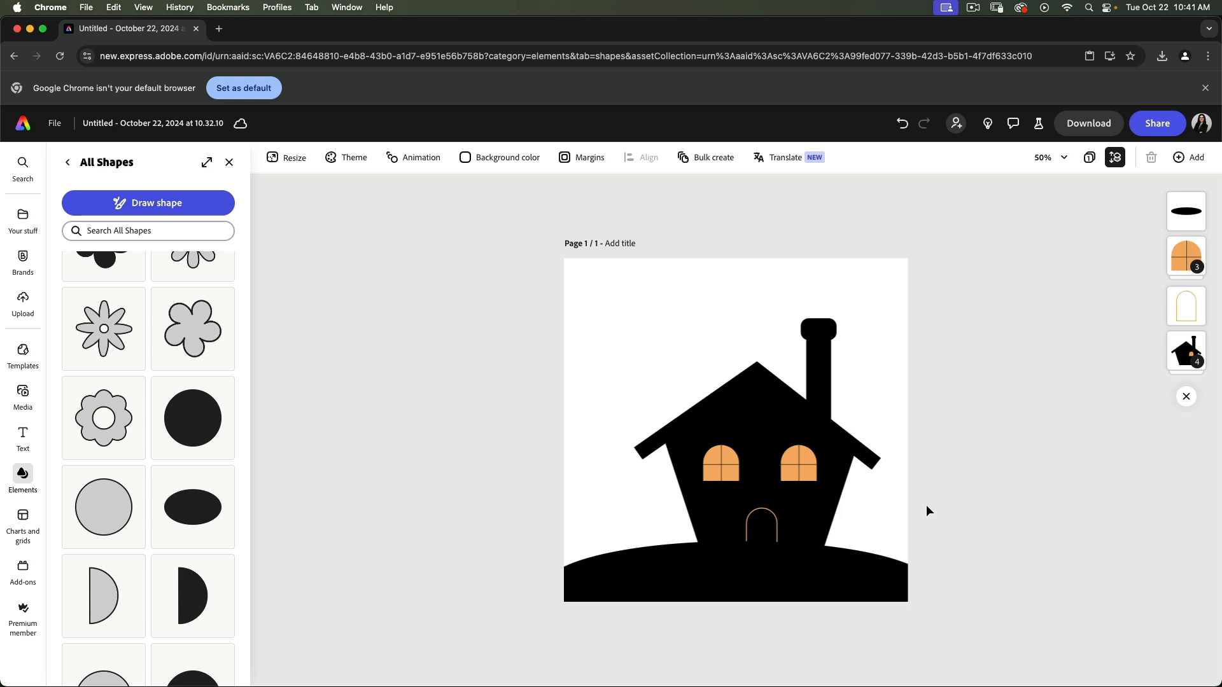
Step: Group the house, windows, door and black ground ellipse into a single object
{"action": "left_click_drag", "start_coordinate": [613, 318], "coordinate": [896, 612]}
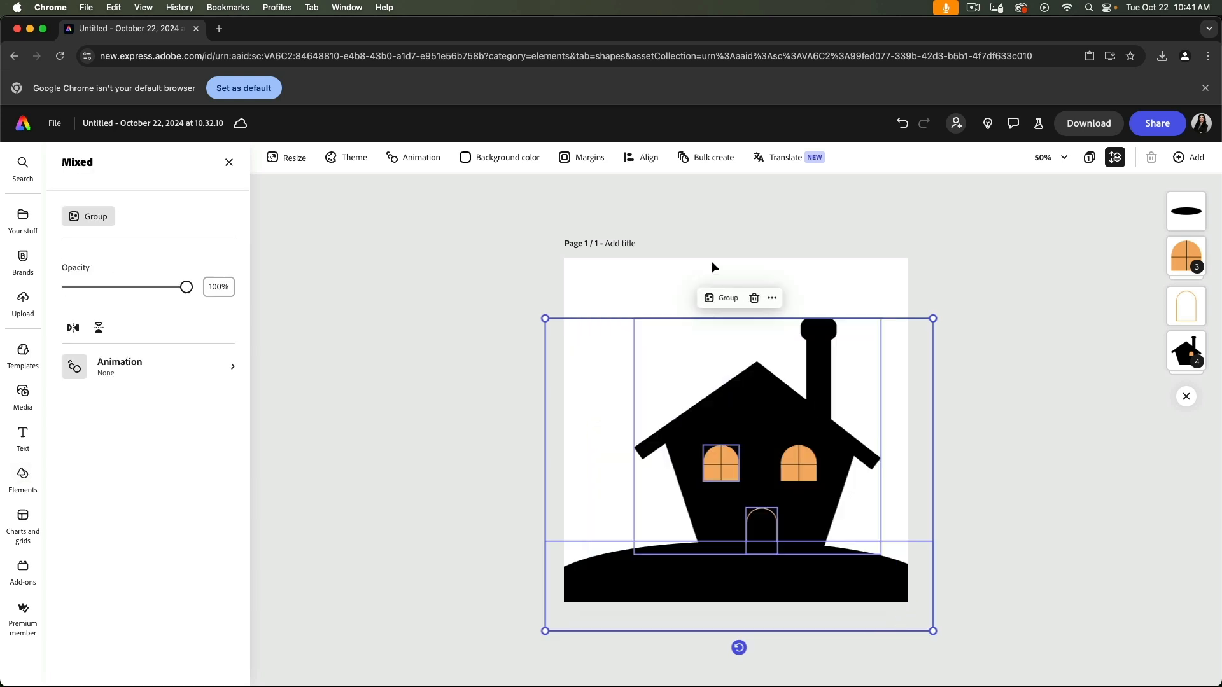
{"action": "left_click", "coordinate": [723, 304]}
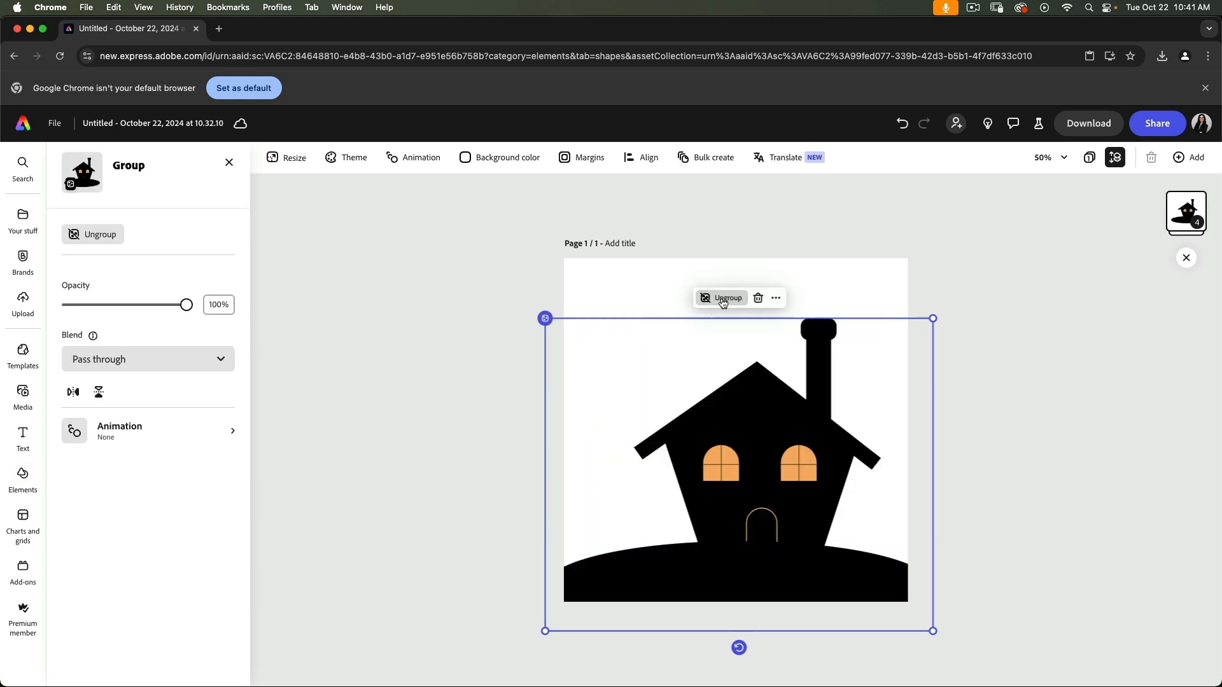
{"action": "left_click", "coordinate": [1010, 438]}
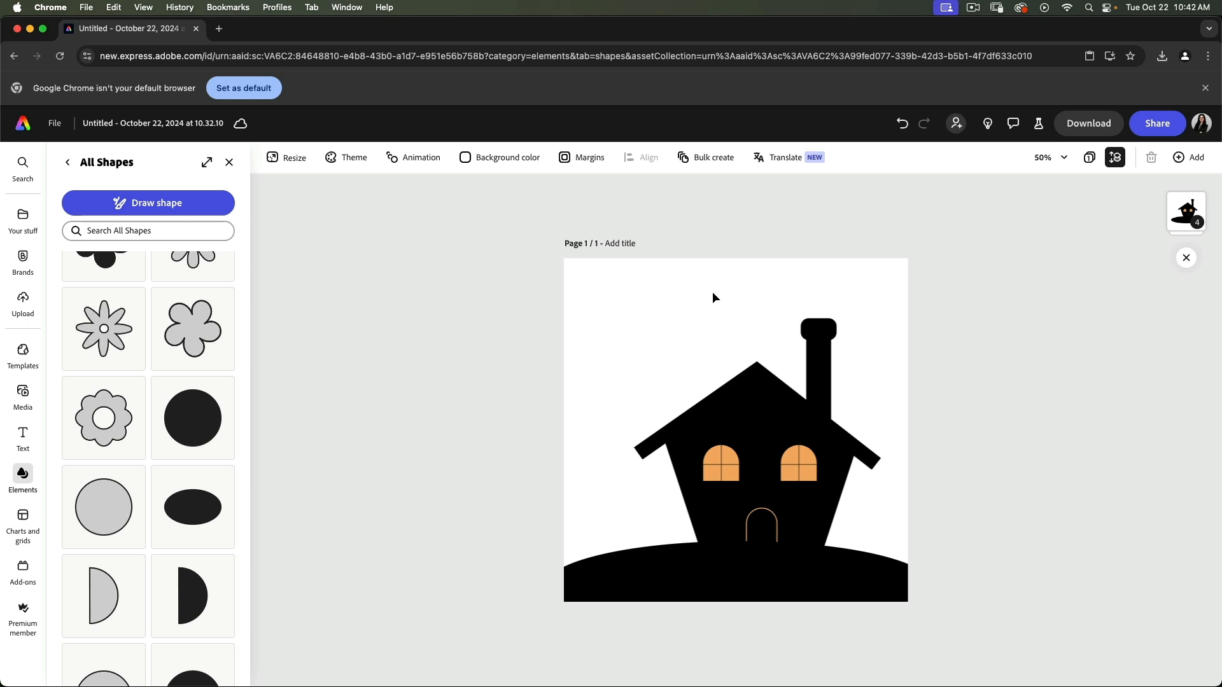
Step: Search the stock videos for "spooky night"
{"action": "left_click", "coordinate": [22, 394]}
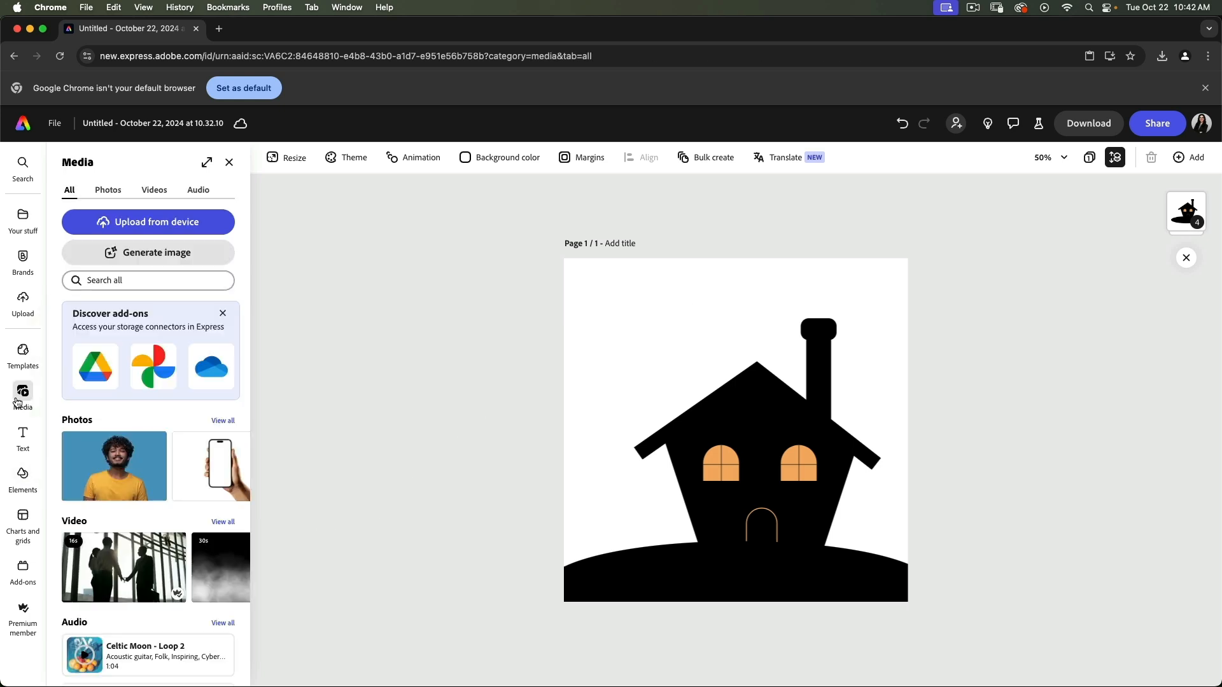
{"action": "left_click", "coordinate": [155, 191]}
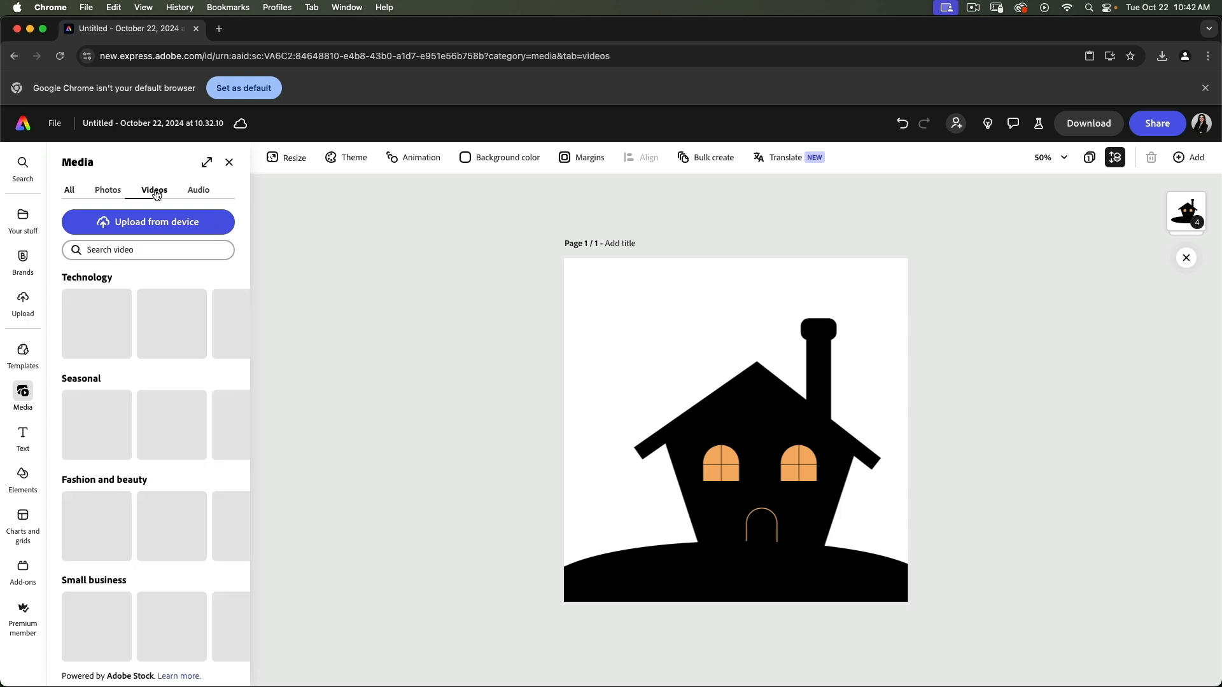
{"action": "left_click", "coordinate": [111, 252]}
{"action": "type", "text": "spooky"}
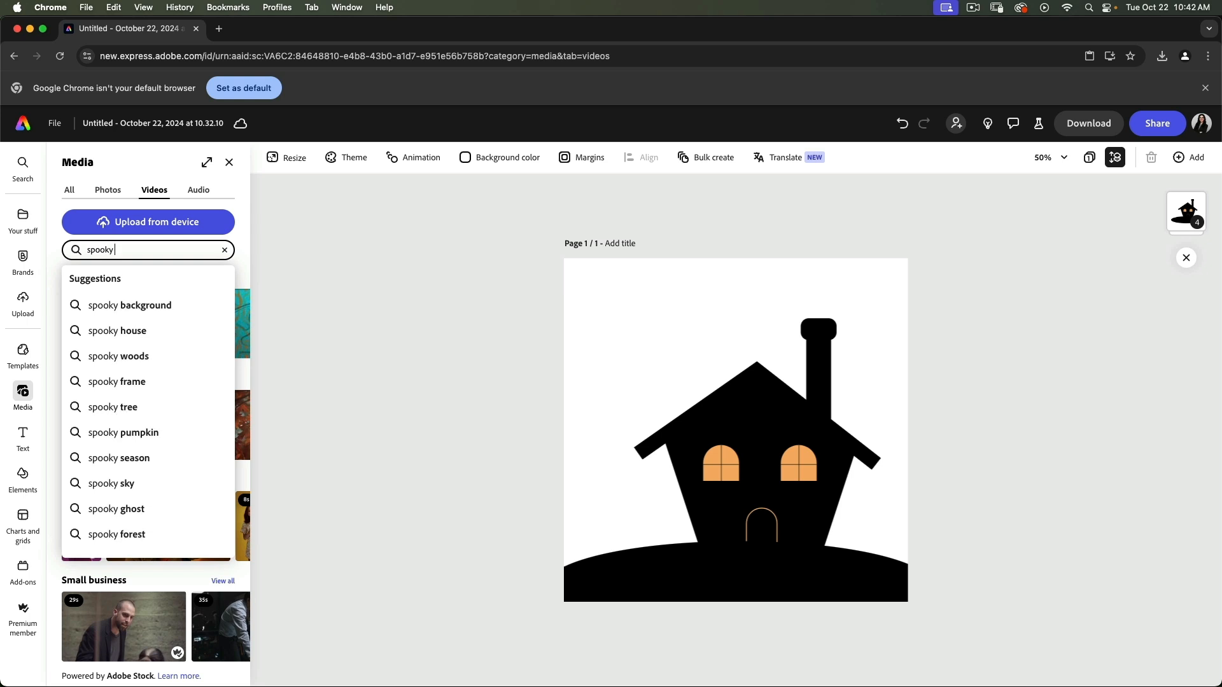
{"action": "type", "text": " night"}
{"action": "key", "text": "Return"}
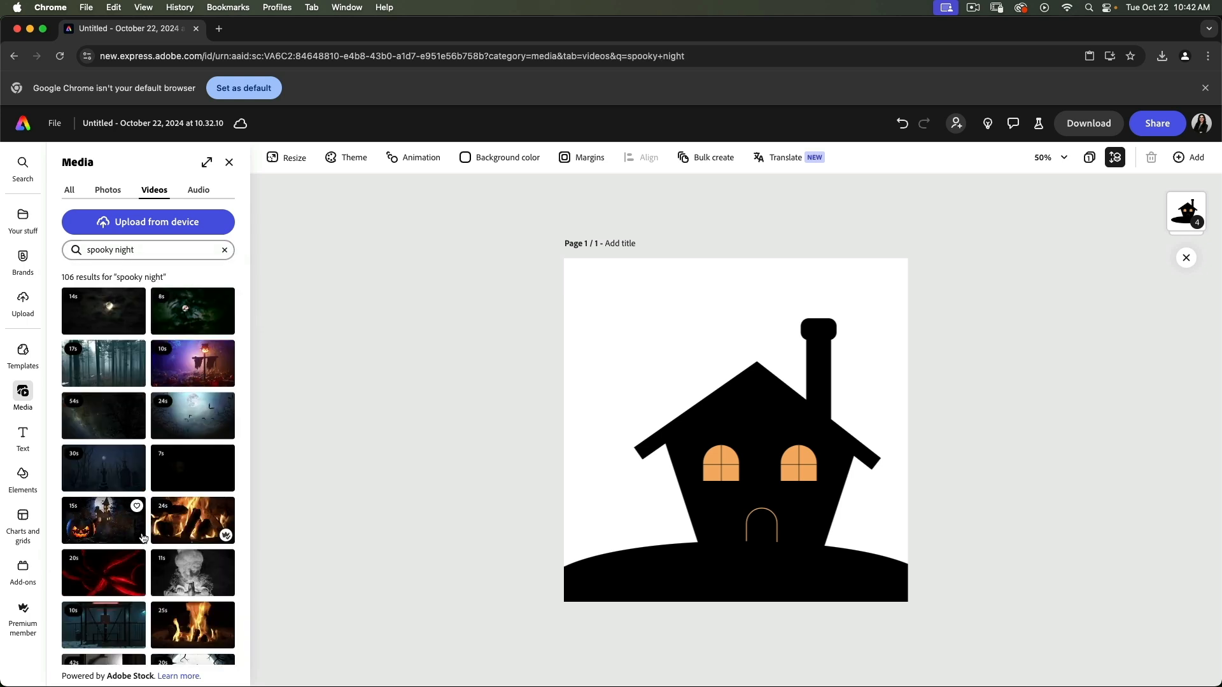
Step: Add the 24-second video of a full moon framed by bare black branches and bats to the page
{"action": "scroll", "coordinate": [143, 538], "scroll_direction": "down", "scroll_amount": 3}
{"action": "scroll", "coordinate": [143, 537], "scroll_direction": "down", "scroll_amount": 4}
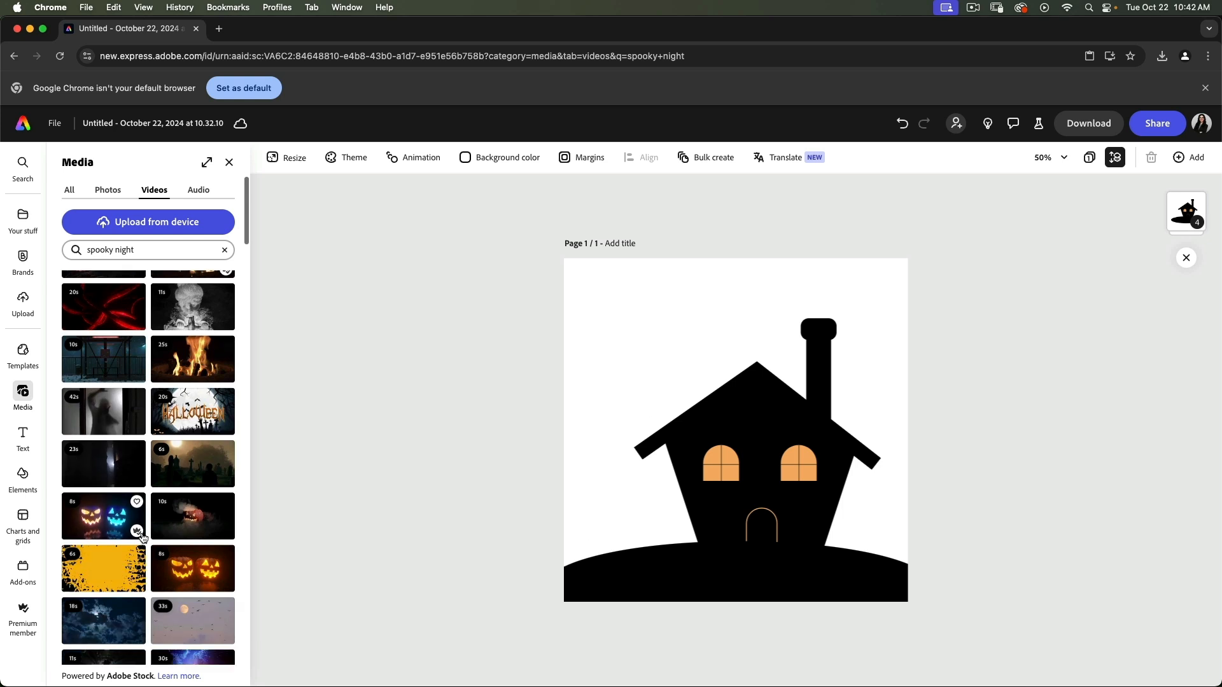
{"action": "scroll", "coordinate": [143, 538], "scroll_direction": "down", "scroll_amount": 8}
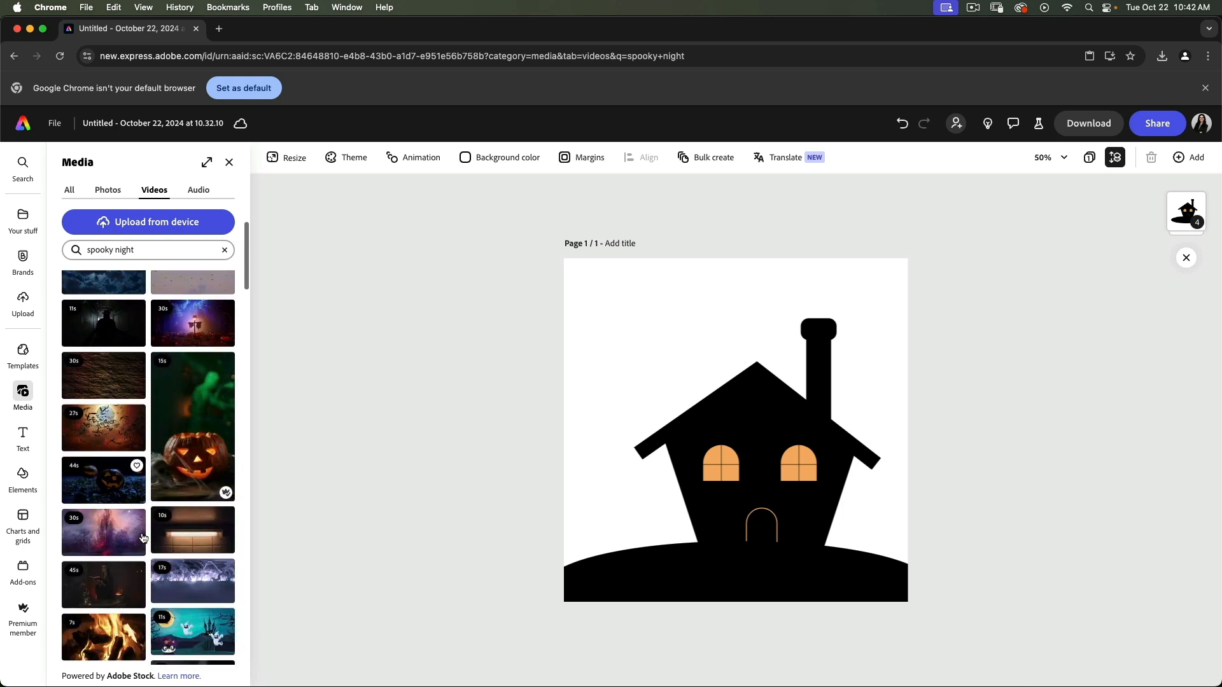
{"action": "scroll", "coordinate": [143, 538], "scroll_direction": "down", "scroll_amount": 10}
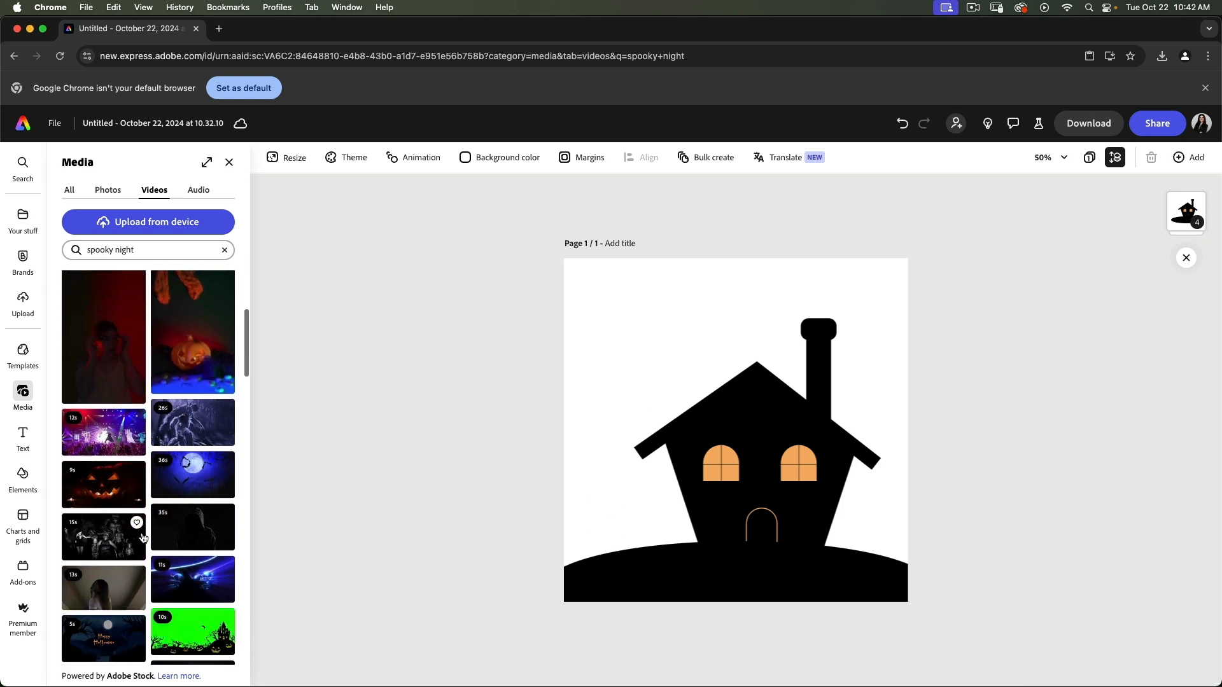
{"action": "scroll", "coordinate": [143, 538], "scroll_direction": "down", "scroll_amount": 7}
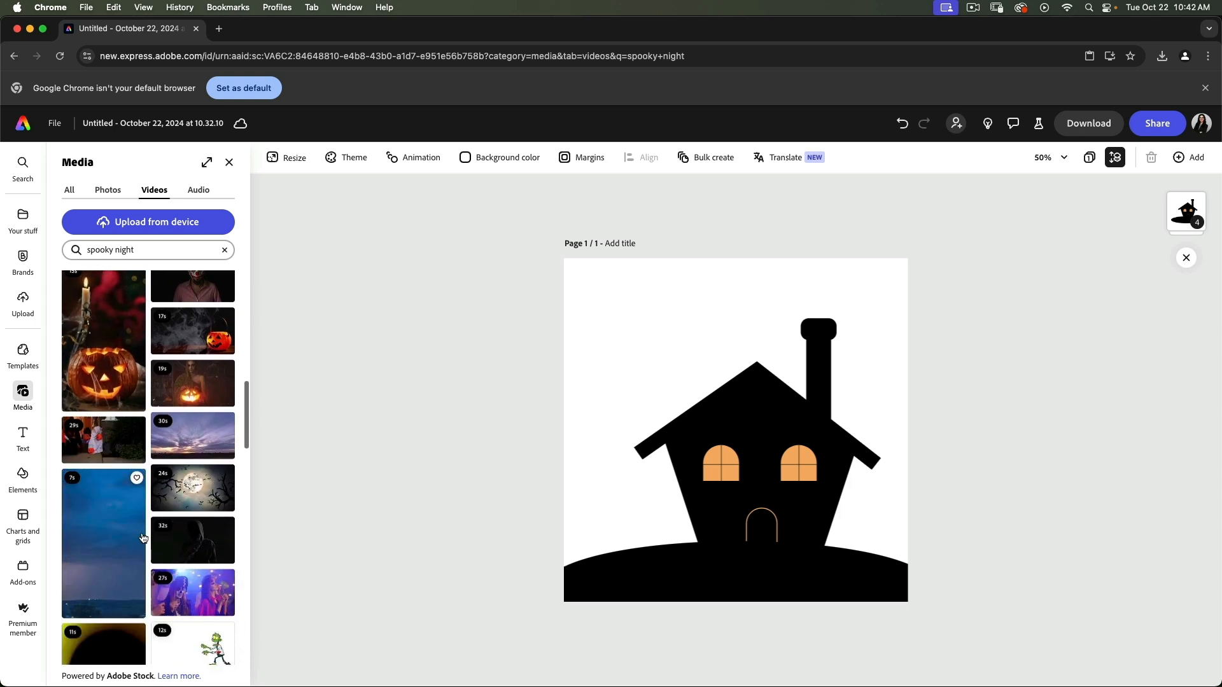
{"action": "left_click", "coordinate": [177, 488]}
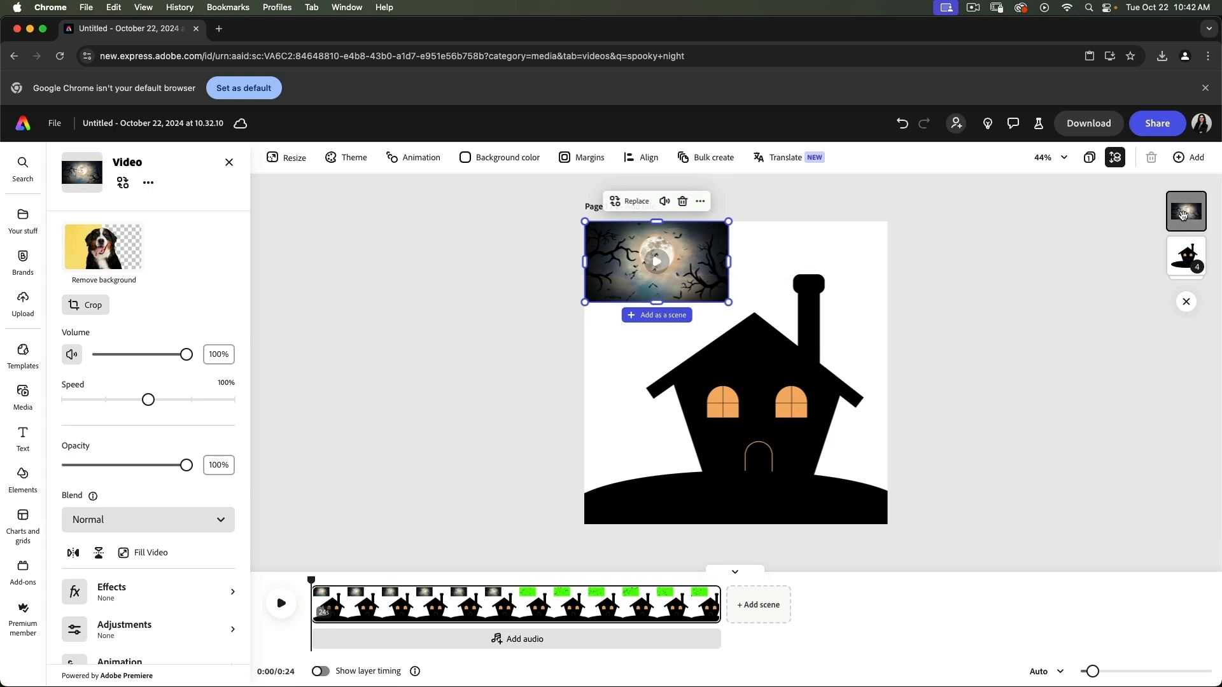
Step: Move the moon video behind the house group, enlarge it past the page's width, and position the moon behind the roof's left slope
{"action": "left_click_drag", "start_coordinate": [1183, 215], "coordinate": [1180, 270]}
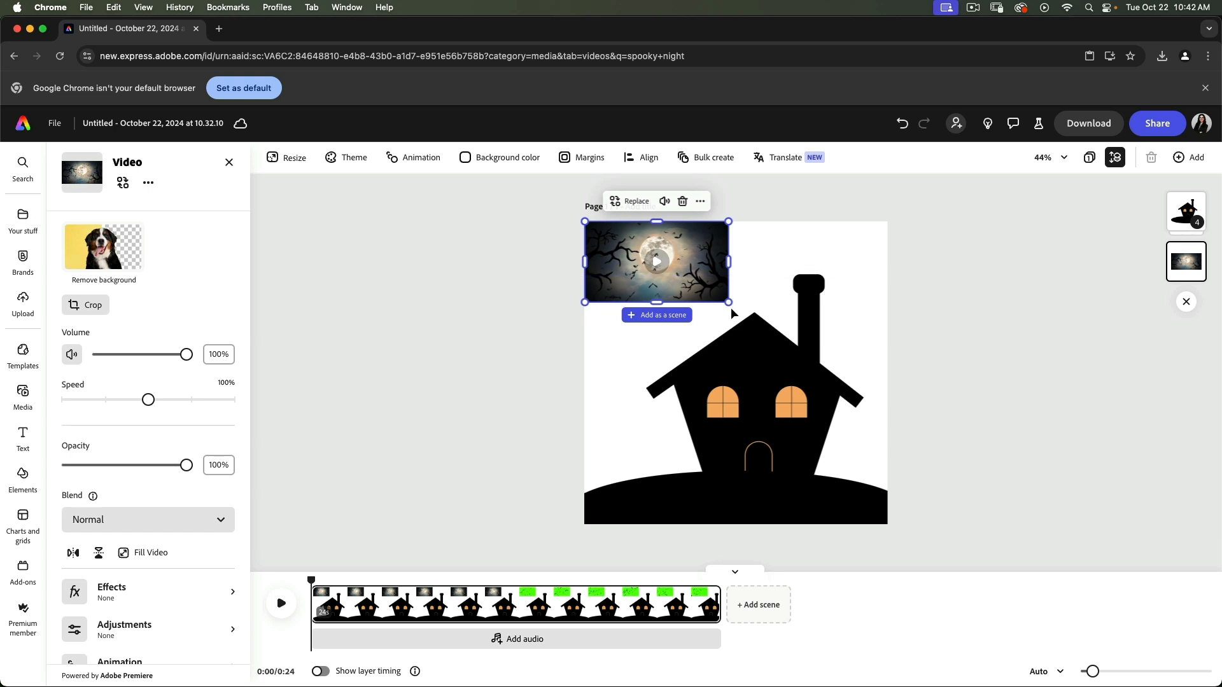
{"action": "left_click_drag", "start_coordinate": [729, 302], "coordinate": [1056, 553]}
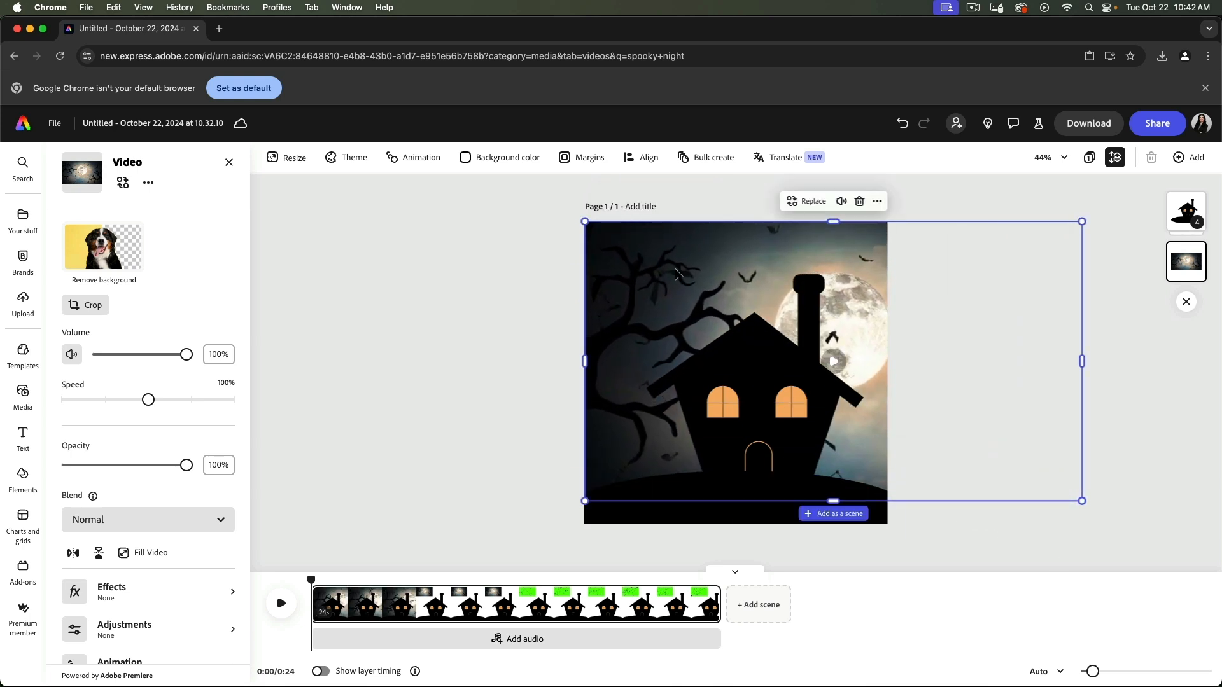
{"action": "left_click_drag", "start_coordinate": [676, 274], "coordinate": [518, 265]}
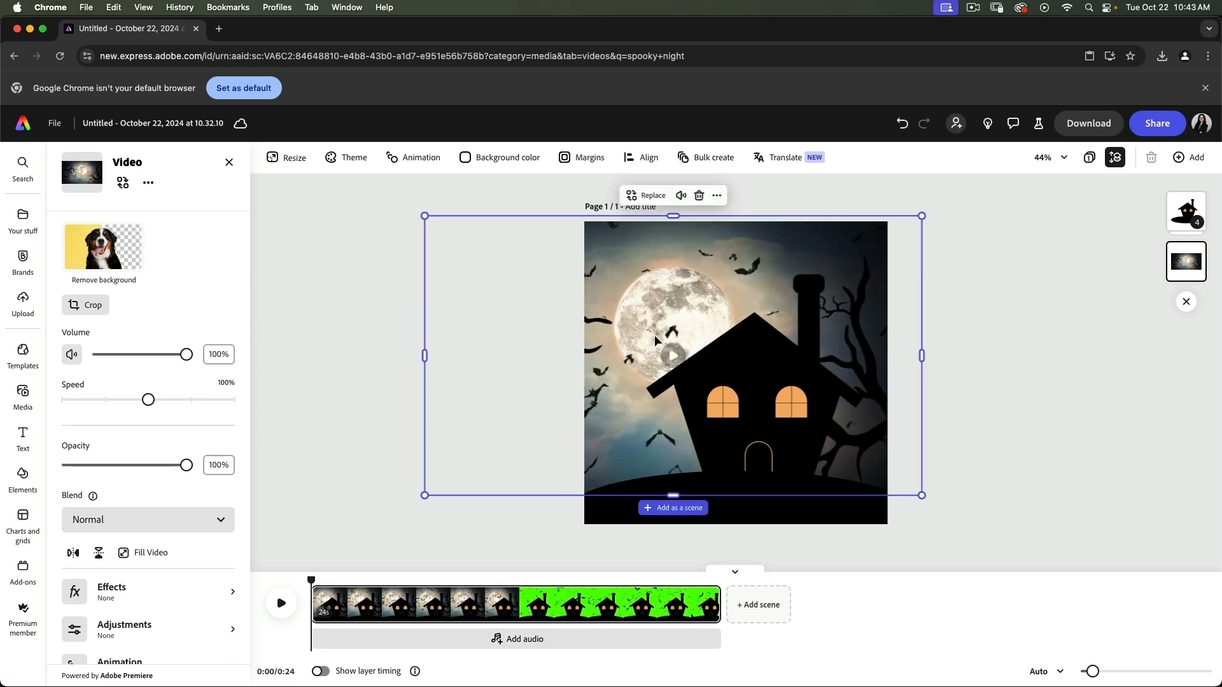
{"action": "left_click_drag", "start_coordinate": [735, 307], "coordinate": [752, 306]}
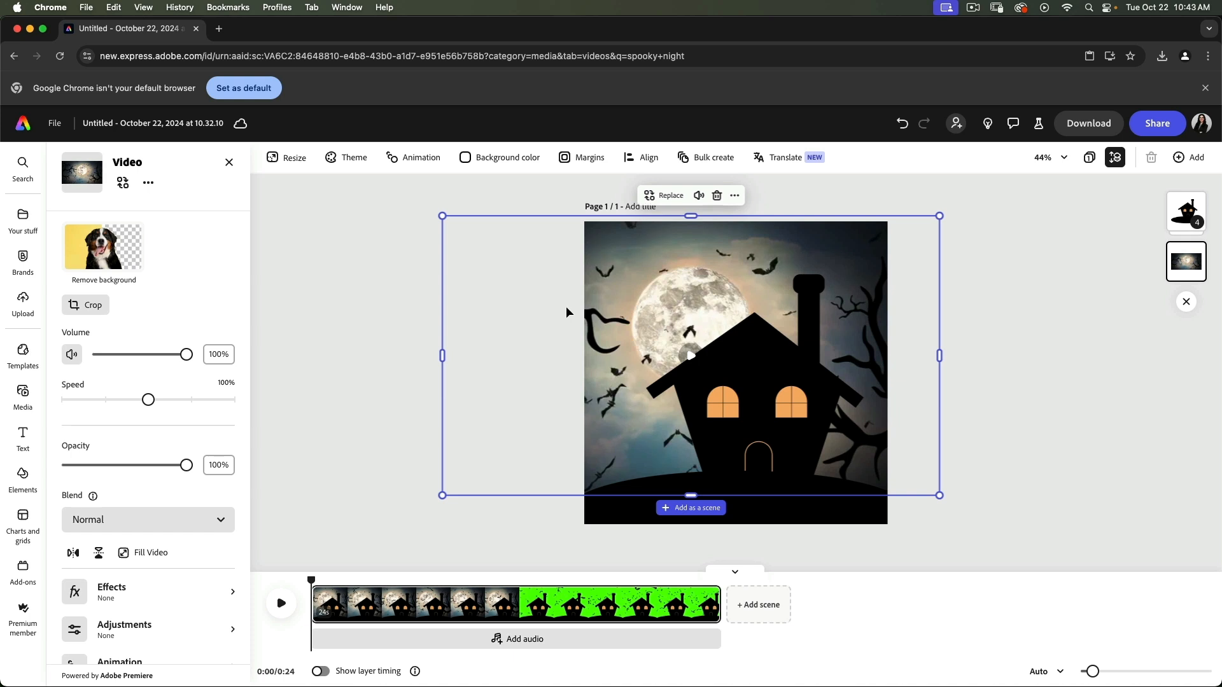
{"action": "left_click_drag", "start_coordinate": [607, 318], "coordinate": [617, 320]}
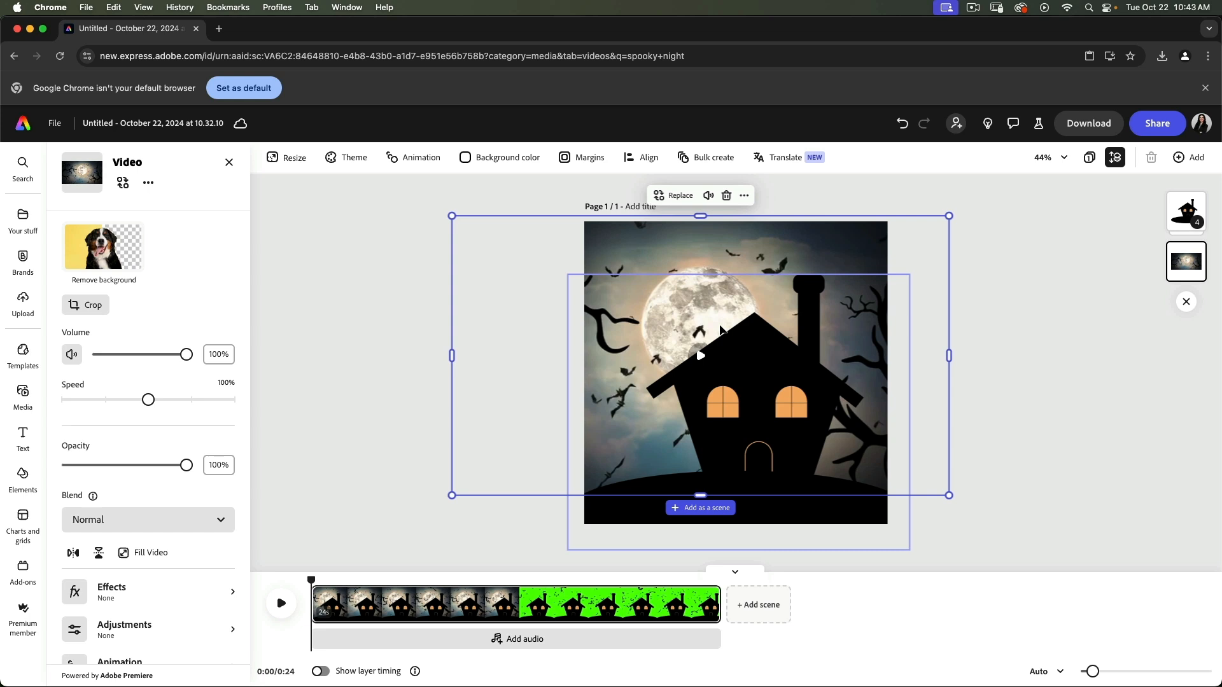
Step: Nudge the background video slightly down and, with layer timing shown, trim the scene to 12.2 s to cut off the green-screen section
{"action": "left_click", "coordinate": [320, 673]}
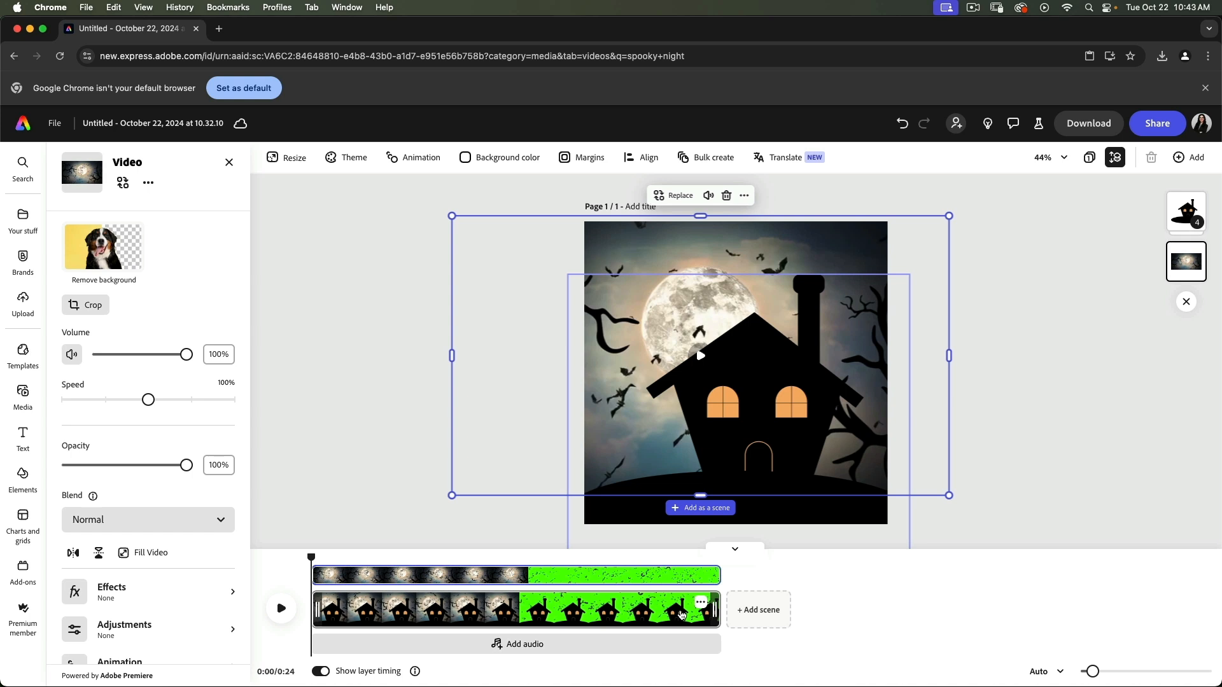
{"action": "left_click_drag", "start_coordinate": [633, 302], "coordinate": [632, 306]}
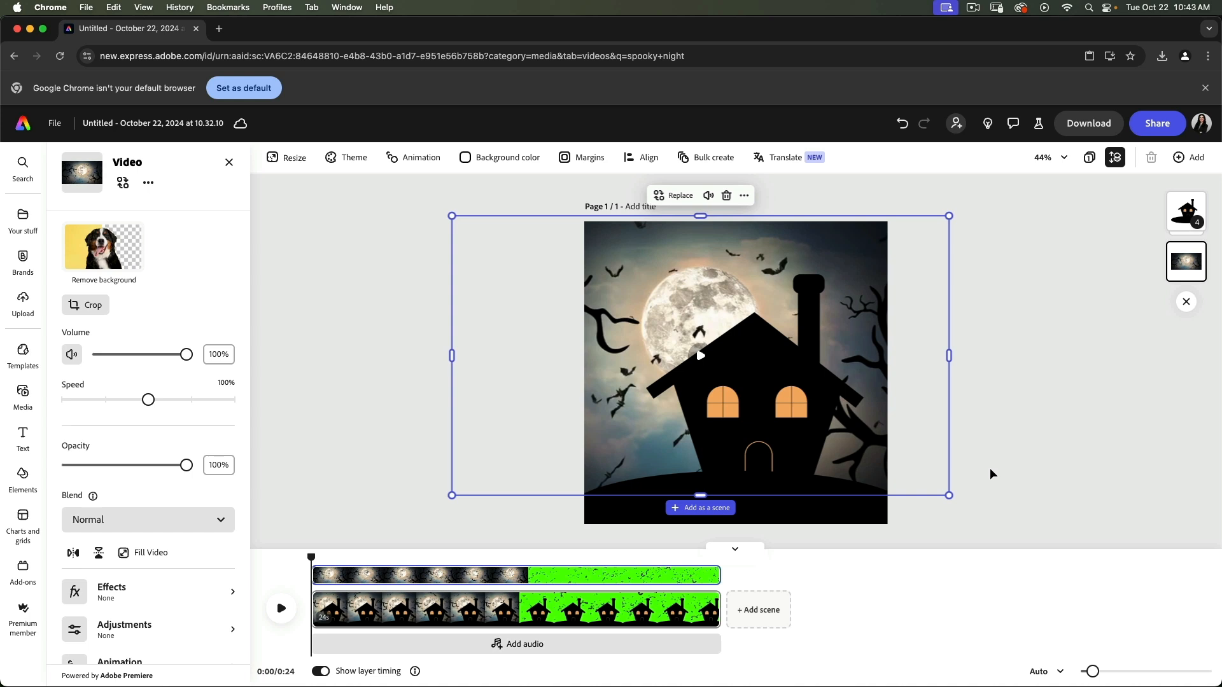
{"action": "left_click_drag", "start_coordinate": [675, 292], "coordinate": [674, 295]}
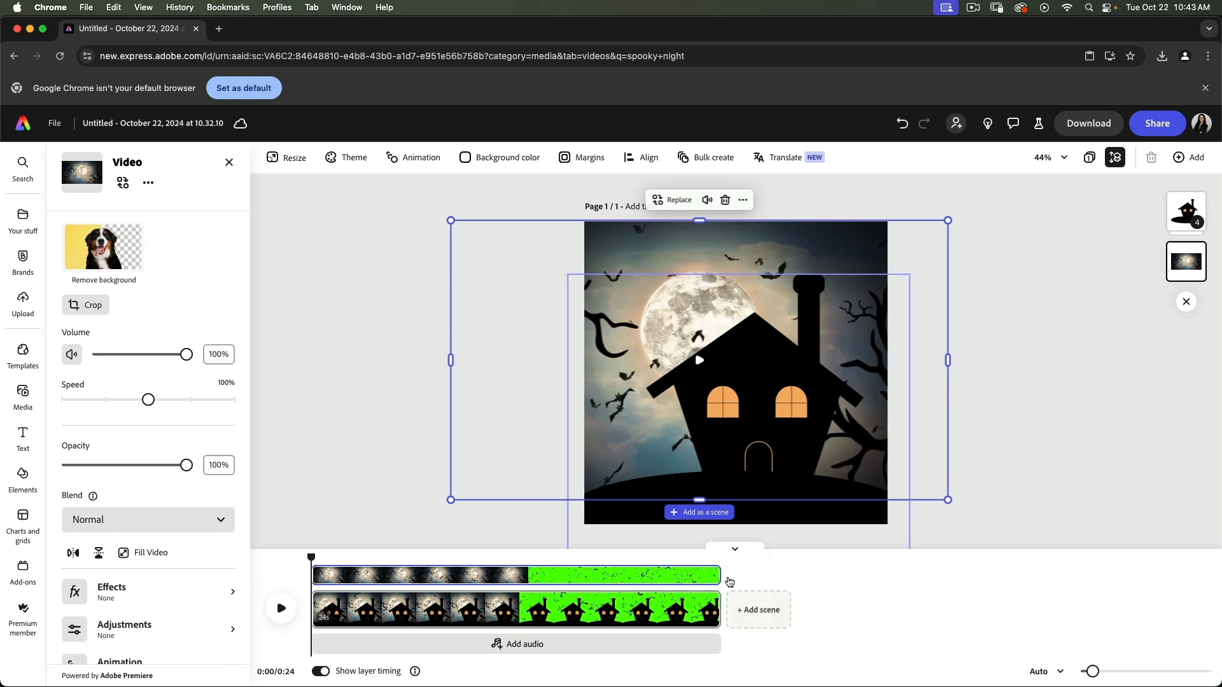
{"action": "left_click_drag", "start_coordinate": [718, 611], "coordinate": [517, 602]}
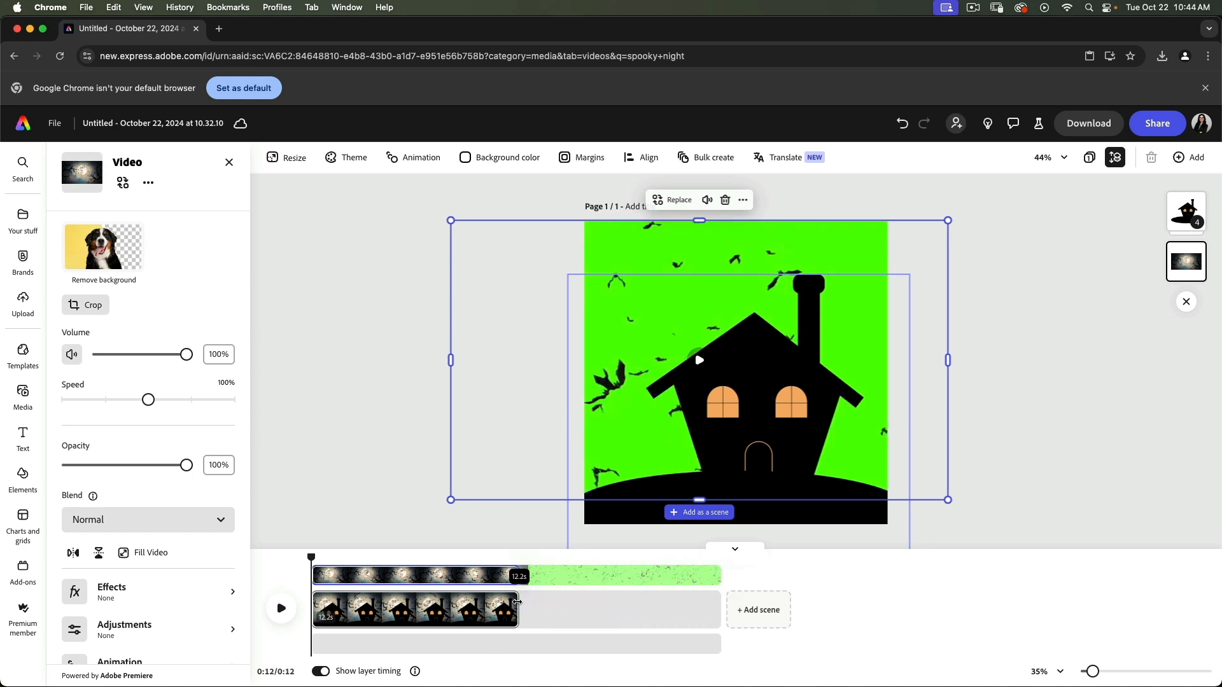
{"action": "left_click_drag", "start_coordinate": [517, 602], "coordinate": [516, 602]}
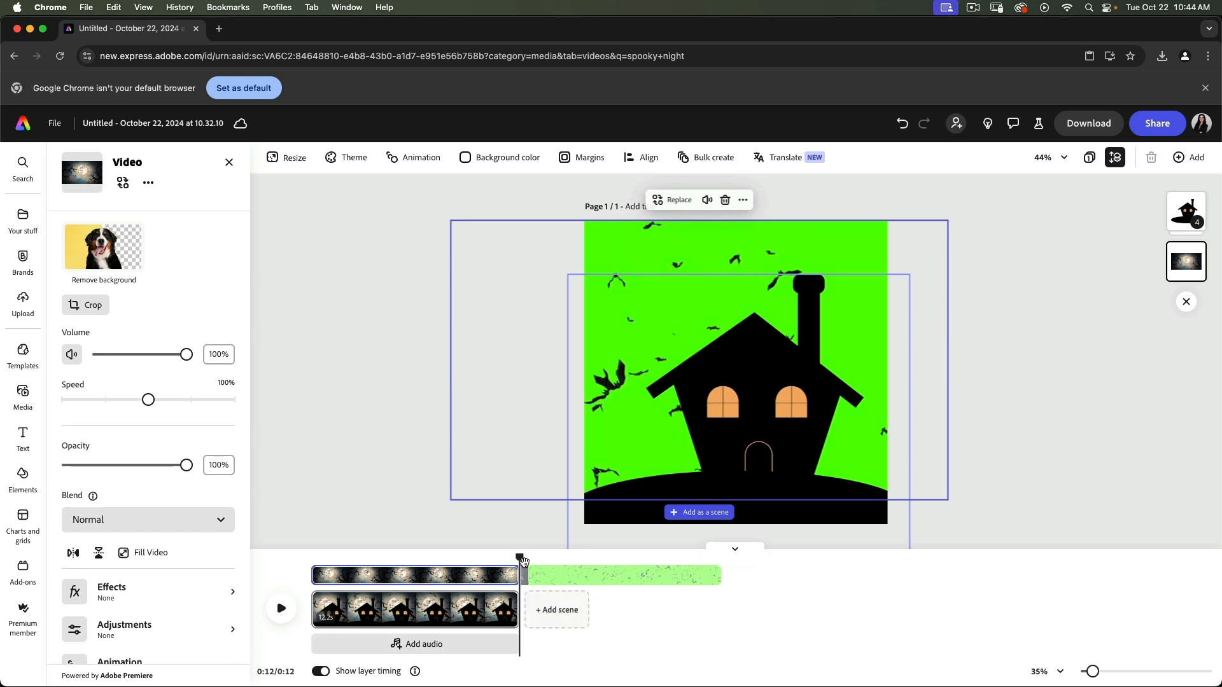
Step: Play the trimmed scene from the start to check the bats and moon, stop it, and return the playhead to 0:00
{"action": "left_click_drag", "start_coordinate": [520, 558], "coordinate": [308, 558]}
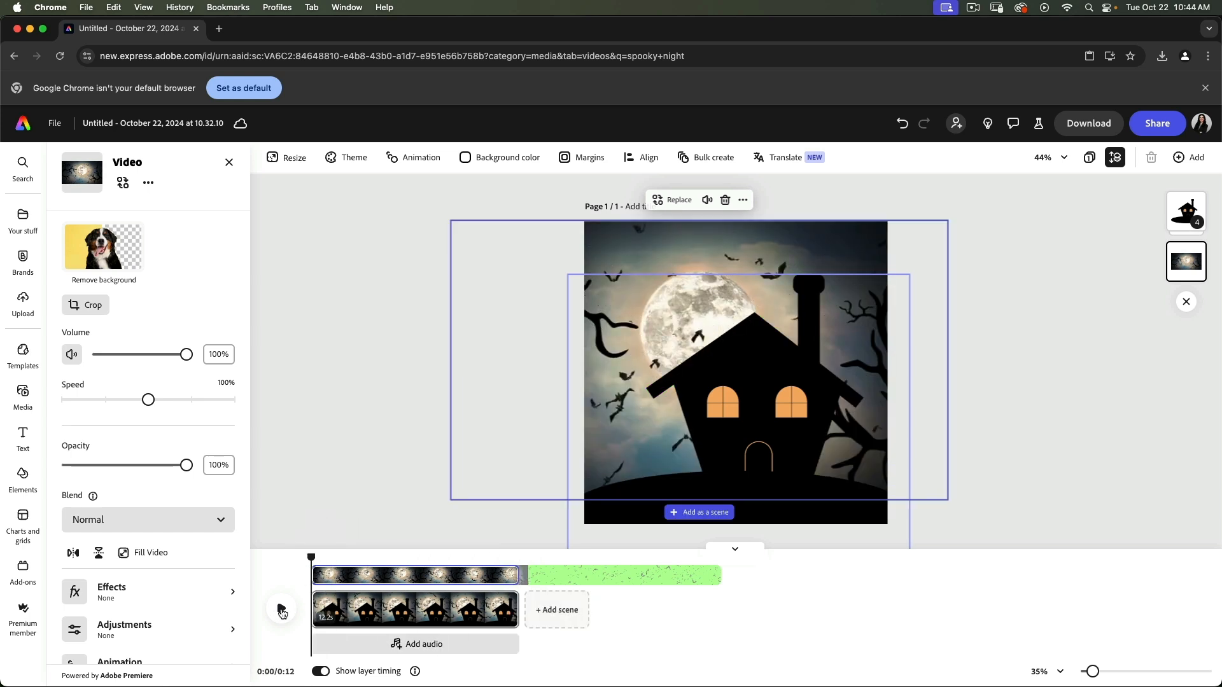
{"action": "left_click", "coordinate": [282, 611]}
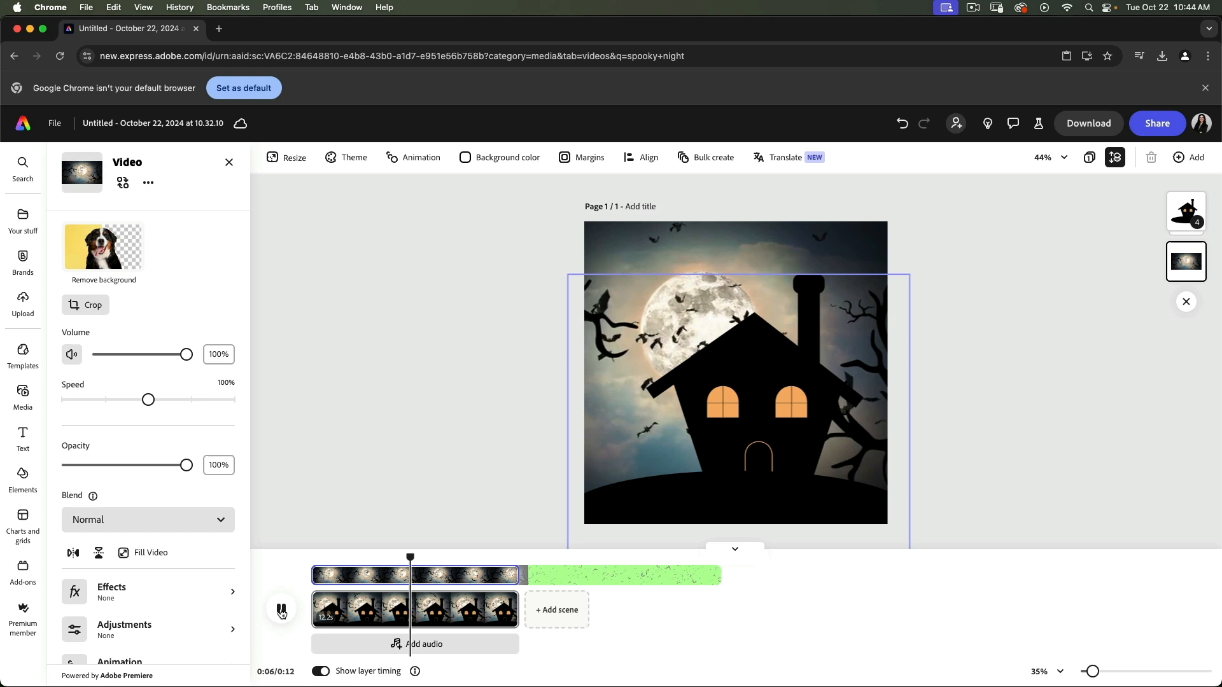
{"action": "left_click", "coordinate": [923, 375]}
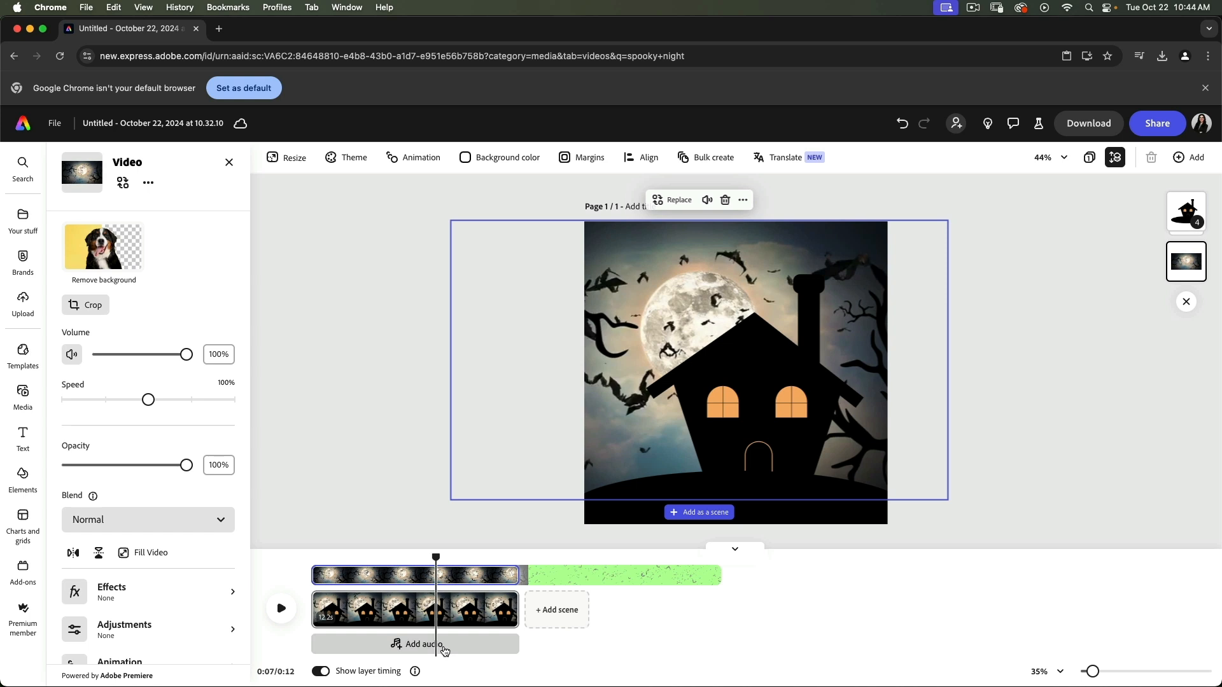
{"action": "left_click", "coordinate": [311, 556]}
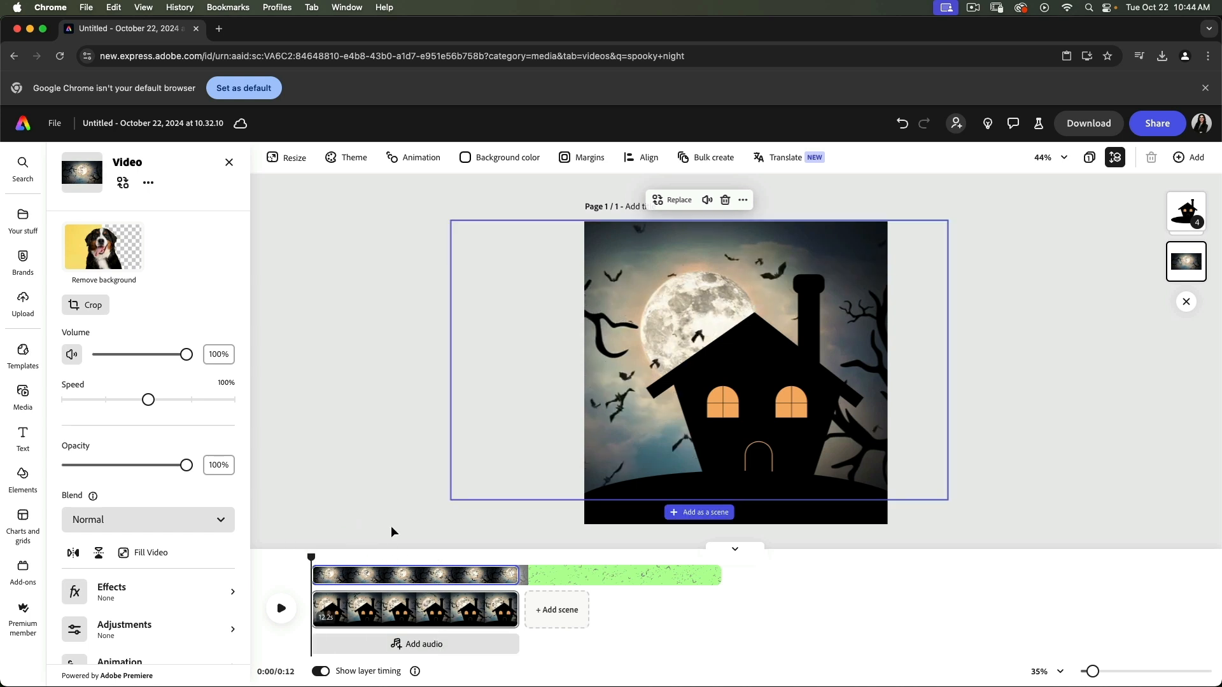
Step: Search the stock audio for "halloween"
{"action": "left_click", "coordinate": [33, 398]}
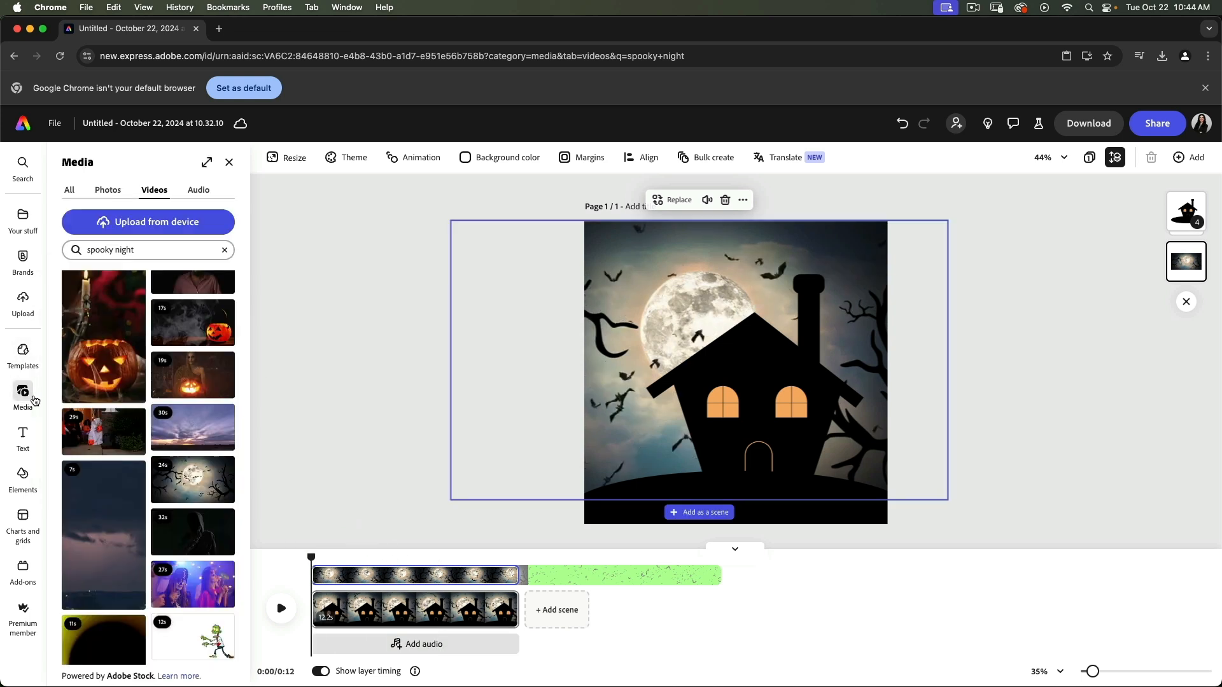
{"action": "left_click", "coordinate": [195, 191]}
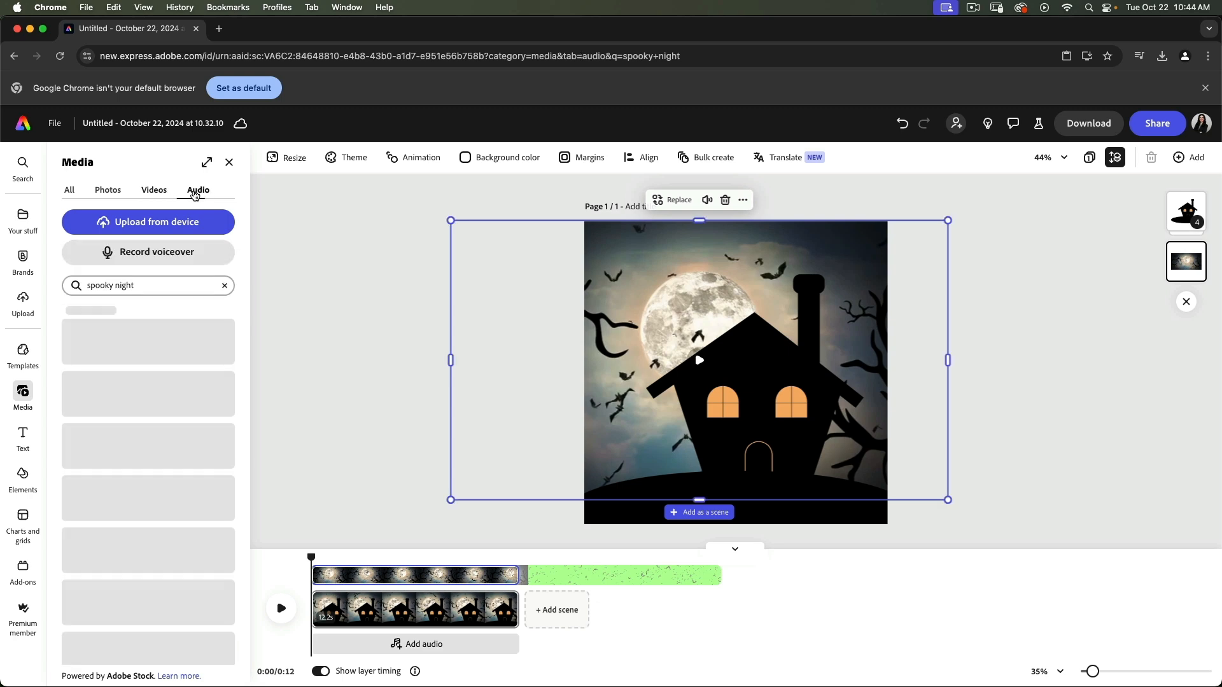
{"action": "triple_click", "coordinate": [135, 286]}
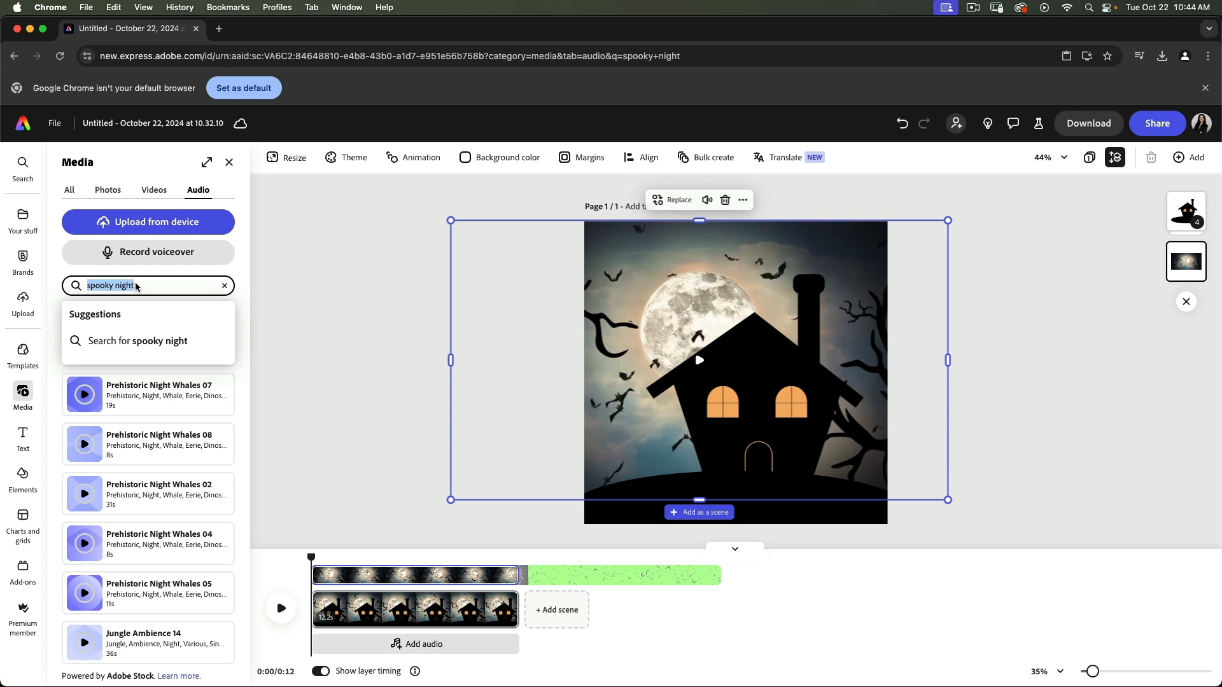
{"action": "type", "text": "halloween"}
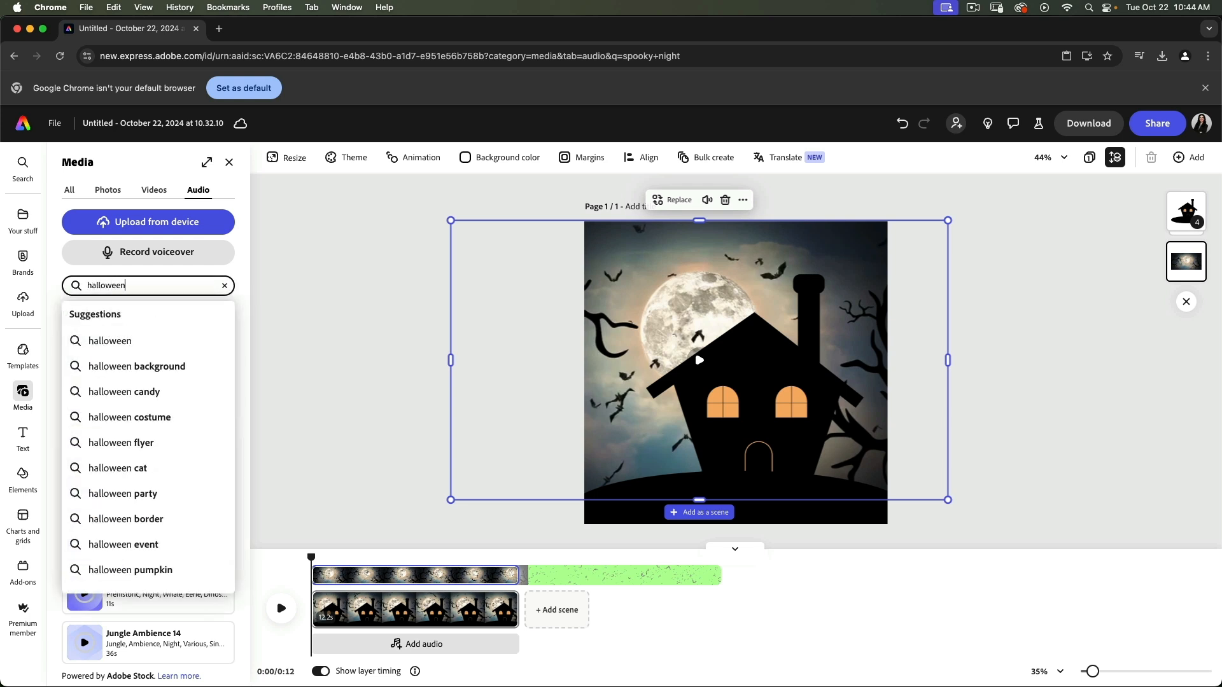
{"action": "key", "text": "Return"}
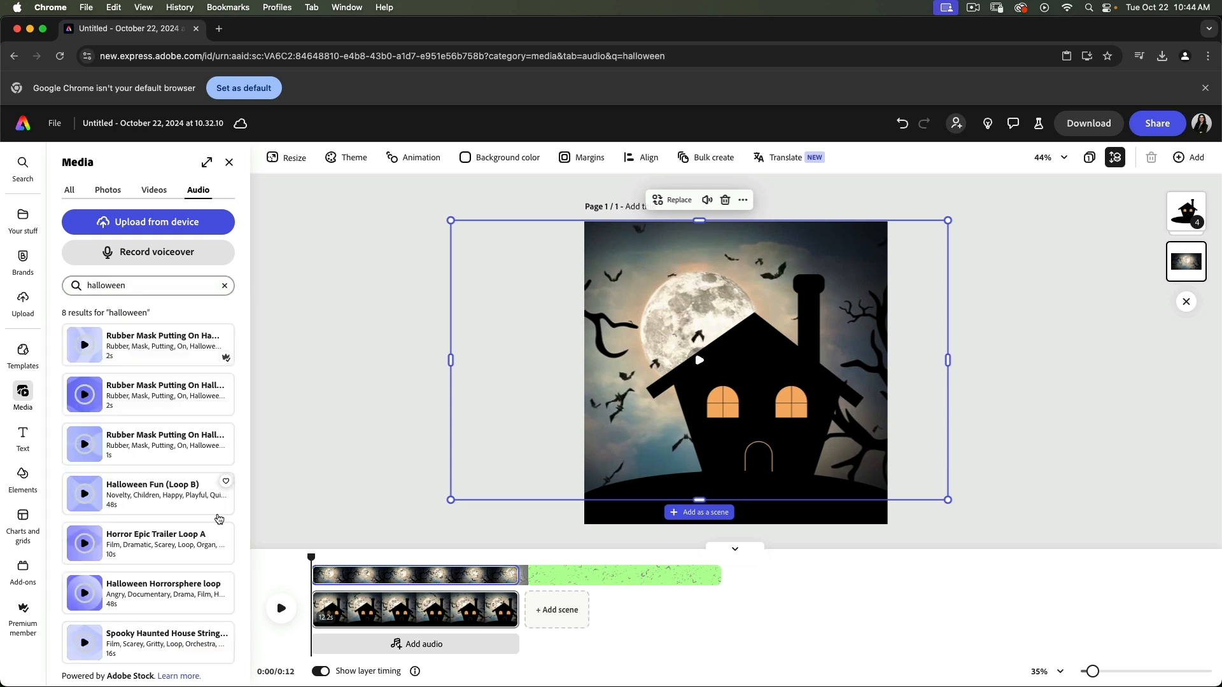
Step: Add the 16-second Spooky Haunted House Strings track to the scene and set its fade to Out
{"action": "scroll", "coordinate": [219, 518], "scroll_direction": "down", "scroll_amount": 3}
{"action": "scroll", "coordinate": [219, 518], "scroll_direction": "down", "scroll_amount": 3}
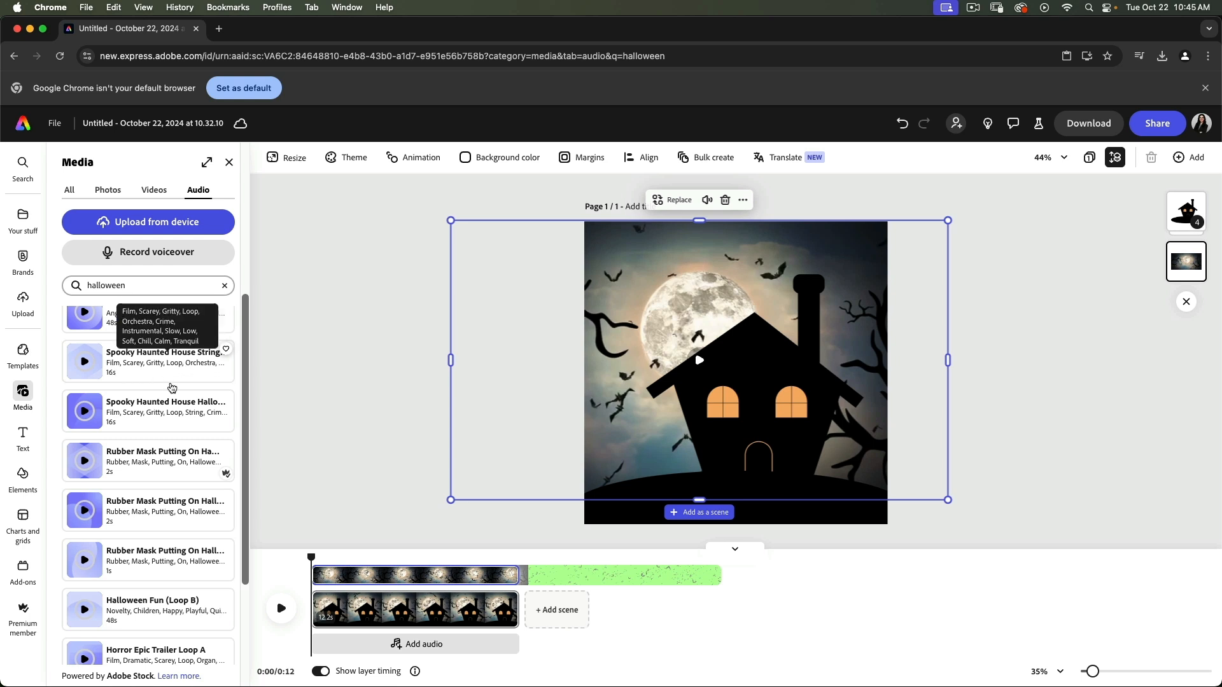
{"action": "left_click", "coordinate": [152, 375]}
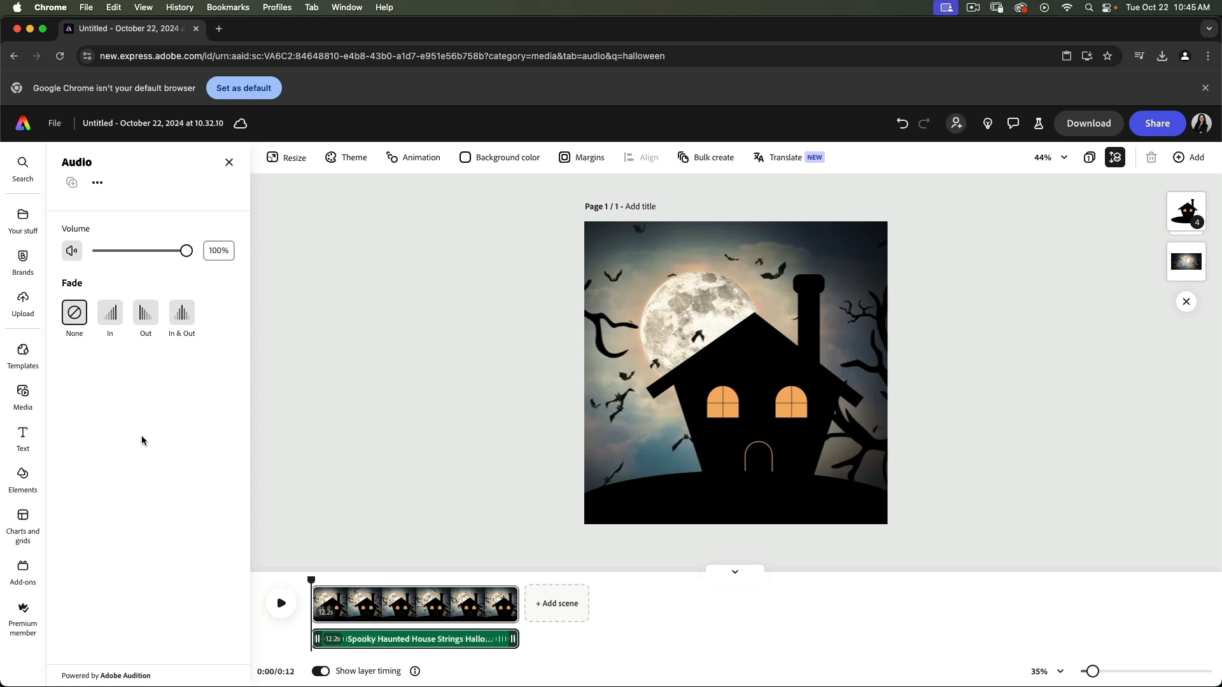
{"action": "left_click", "coordinate": [145, 314]}
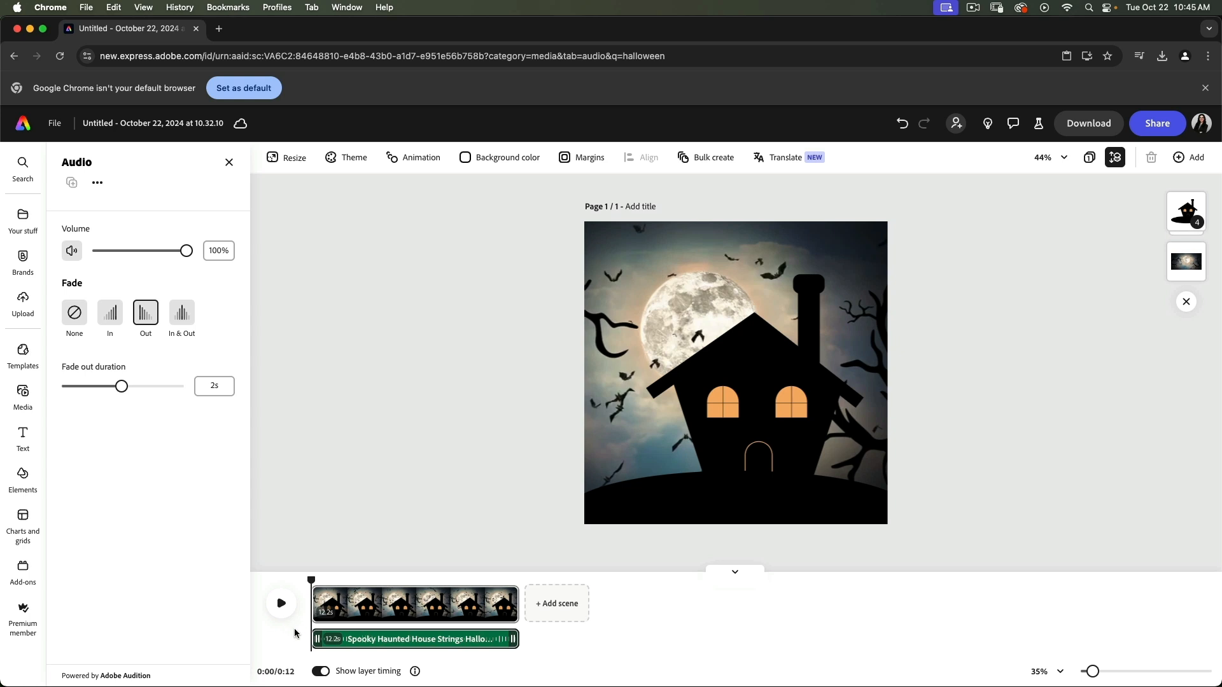
Step: Preview the scene with its soundtrack for a few seconds and pause playback
{"action": "key", "text": "F12"}
{"action": "left_click", "coordinate": [282, 604]}
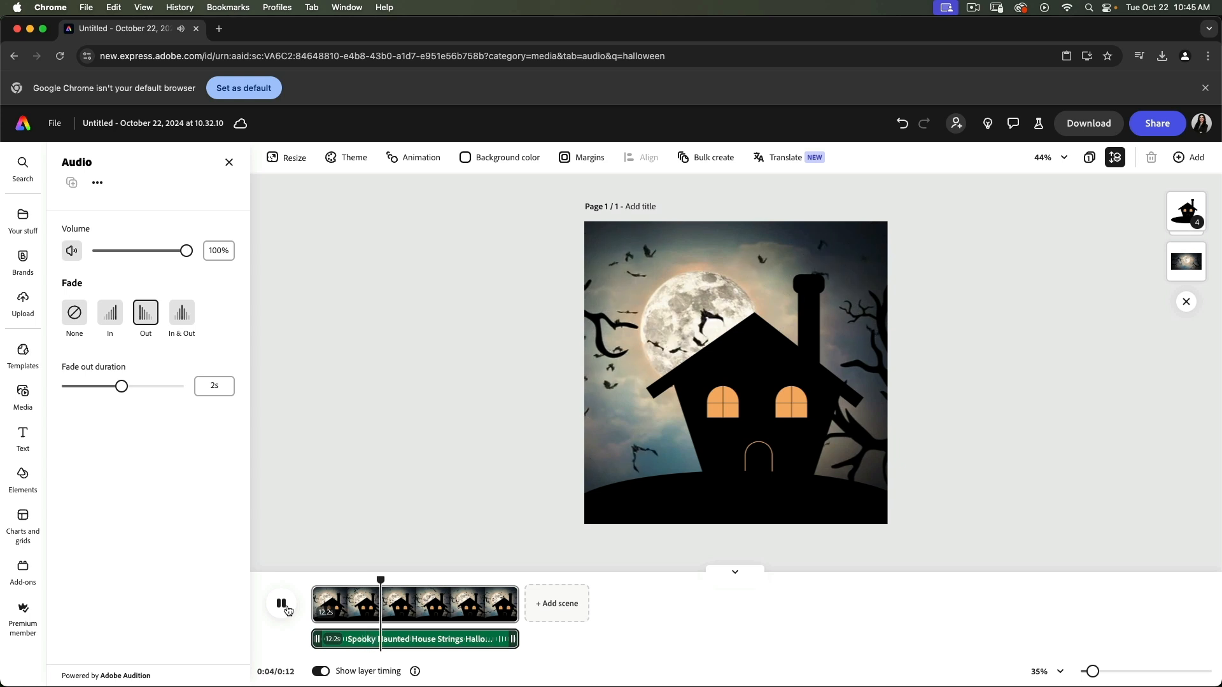
{"action": "left_click", "coordinate": [282, 604]}
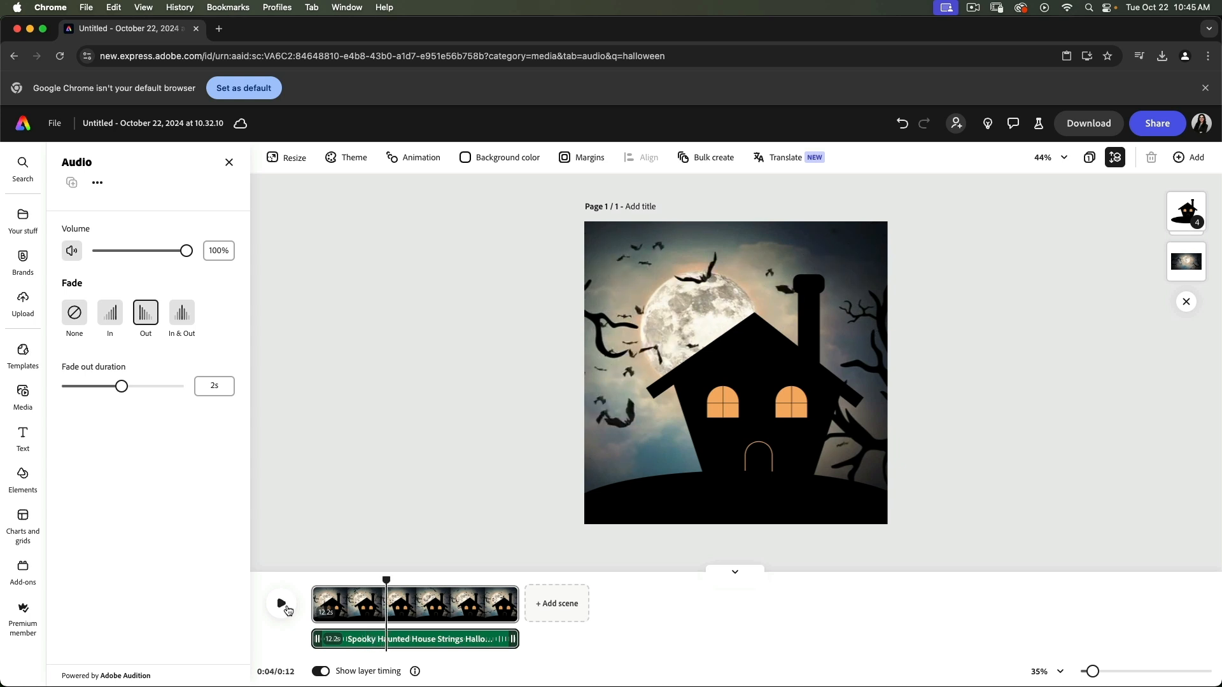
Step: Download the design as an MP4, keeping the video resolution at Custom (Original size)
{"action": "left_click", "coordinate": [1079, 130]}
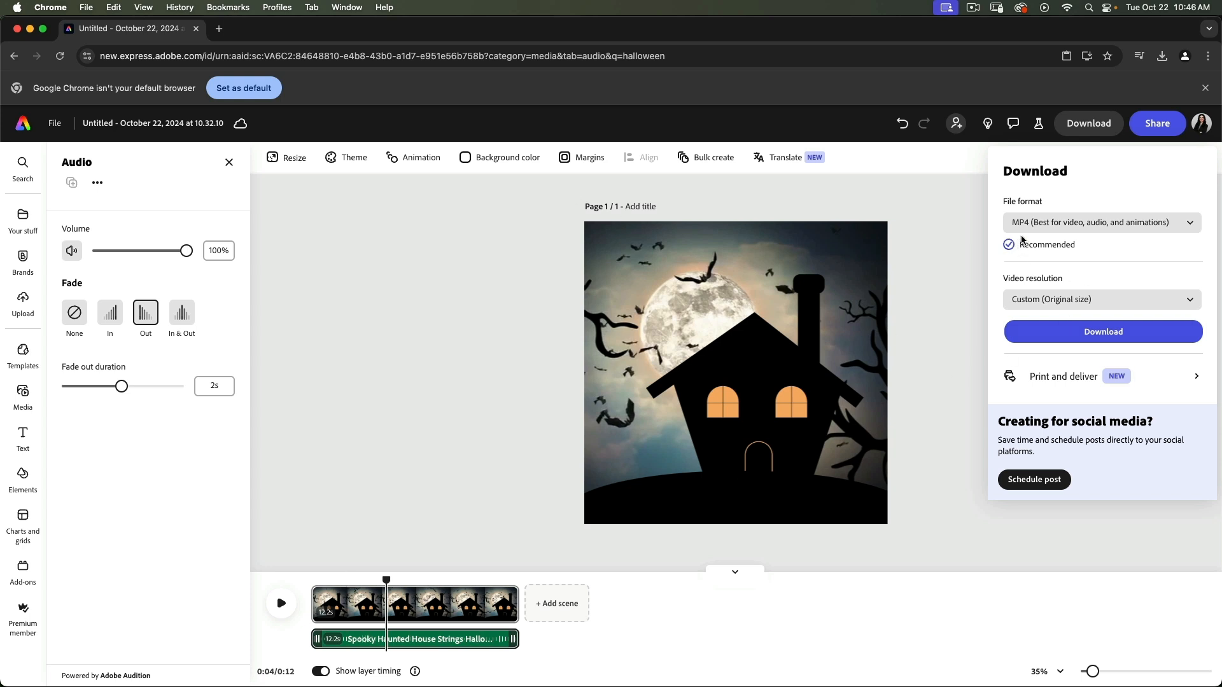
{"action": "left_click", "coordinate": [1028, 305]}
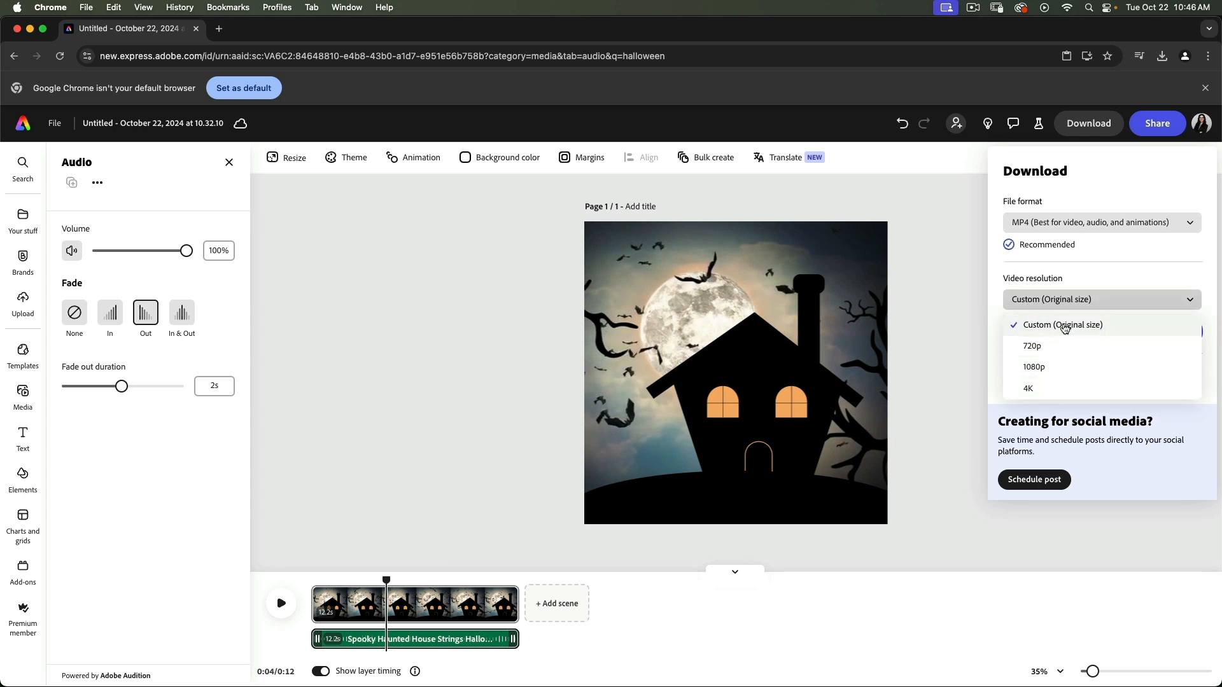
{"action": "left_click", "coordinate": [1077, 307]}
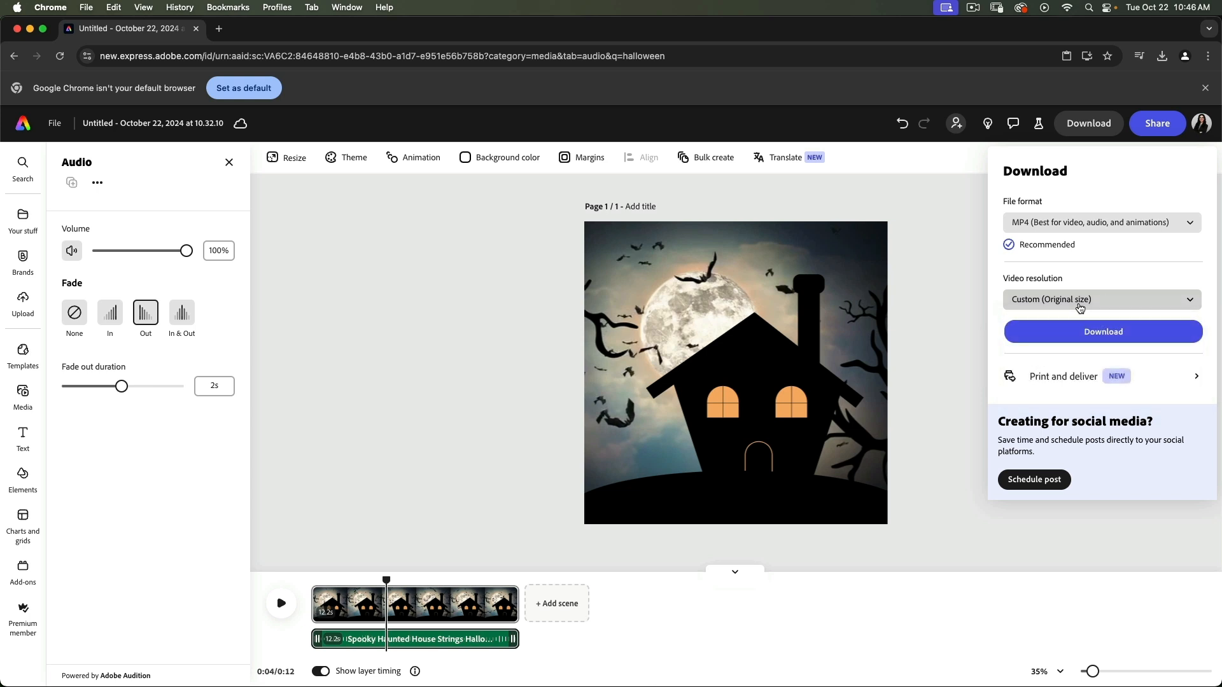
{"action": "left_click", "coordinate": [1098, 334]}
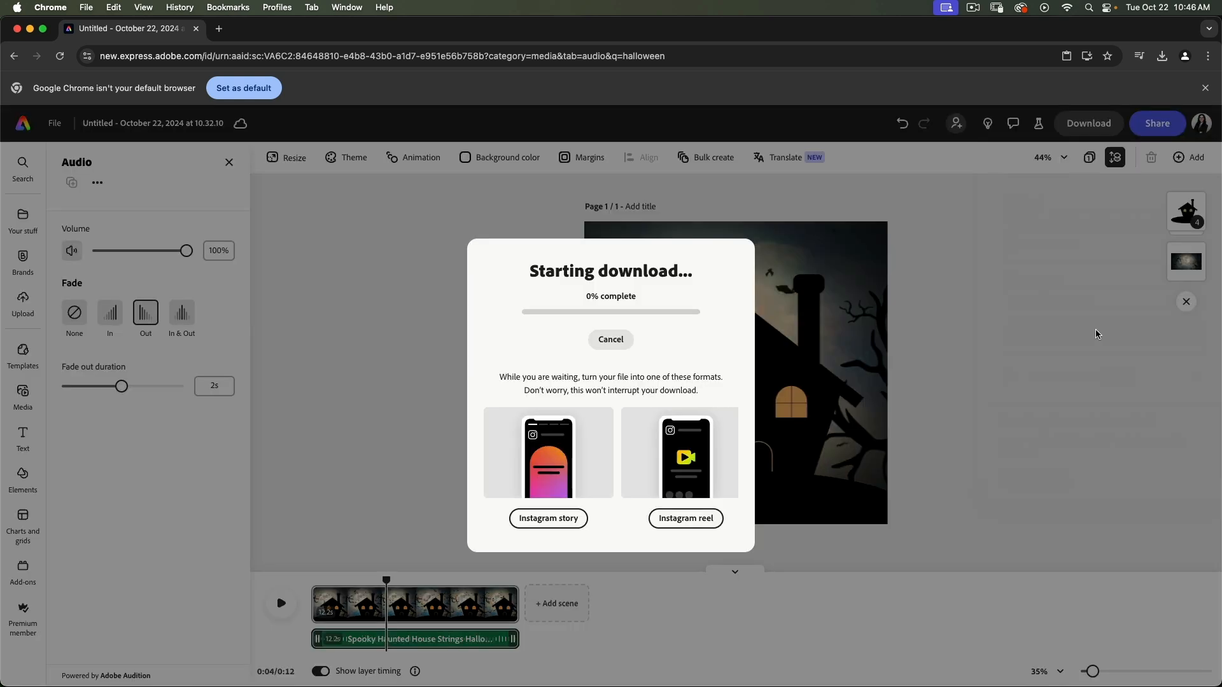